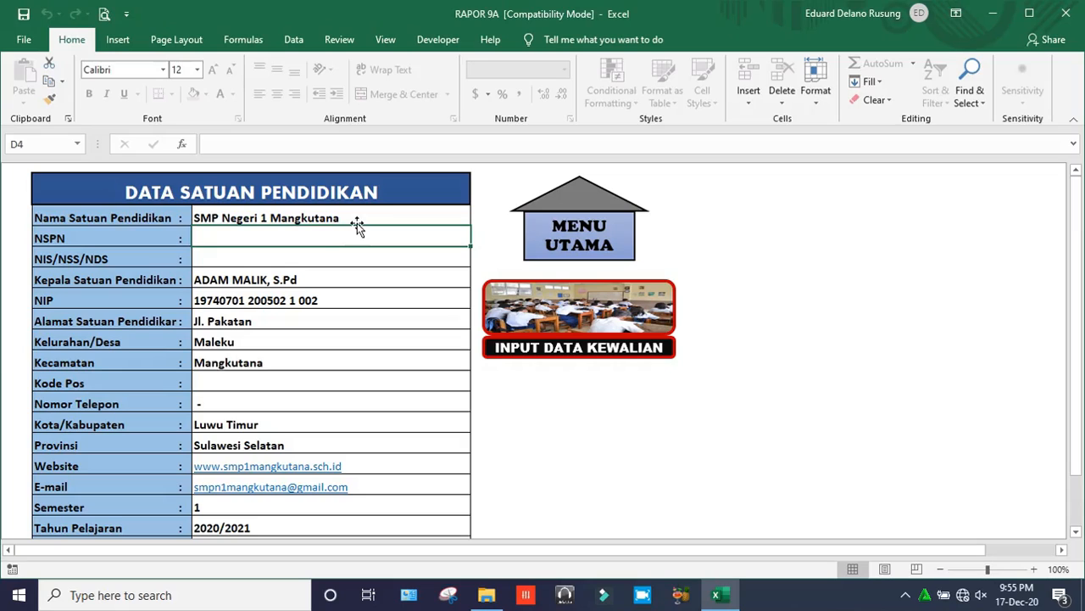
Review the school data fields from NSPN down to Semester, Tahun Pelajaran and Tanggal Terima Rapor
left_click(304, 261)
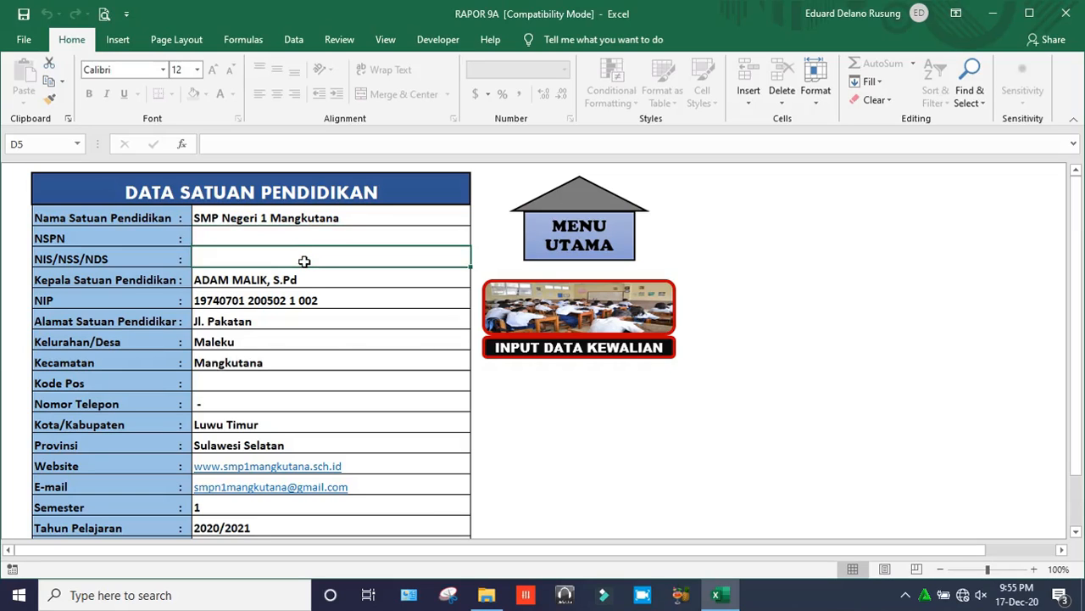
key("Down")
key("Down")
key("Down")
key("Down")
key("Down")
key("Down")
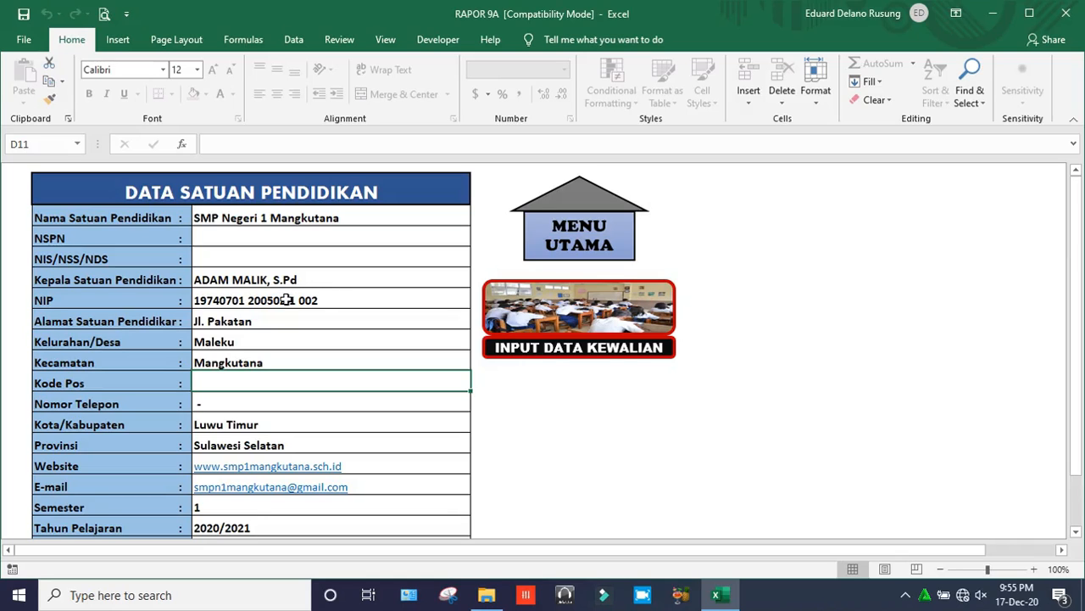
left_click_drag(1079, 352, 1079, 383)
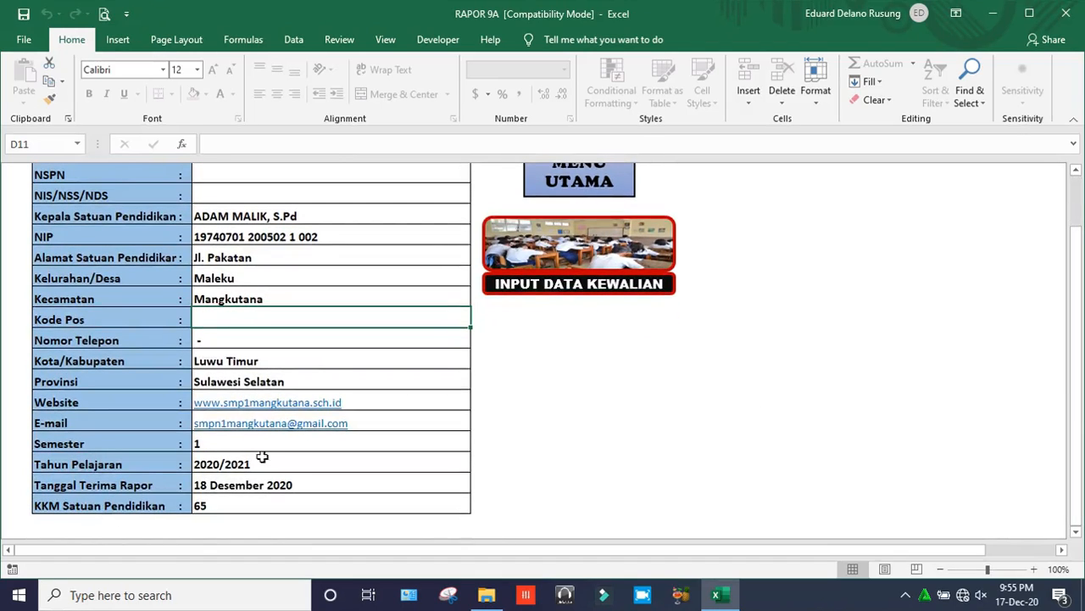
left_click(223, 446)
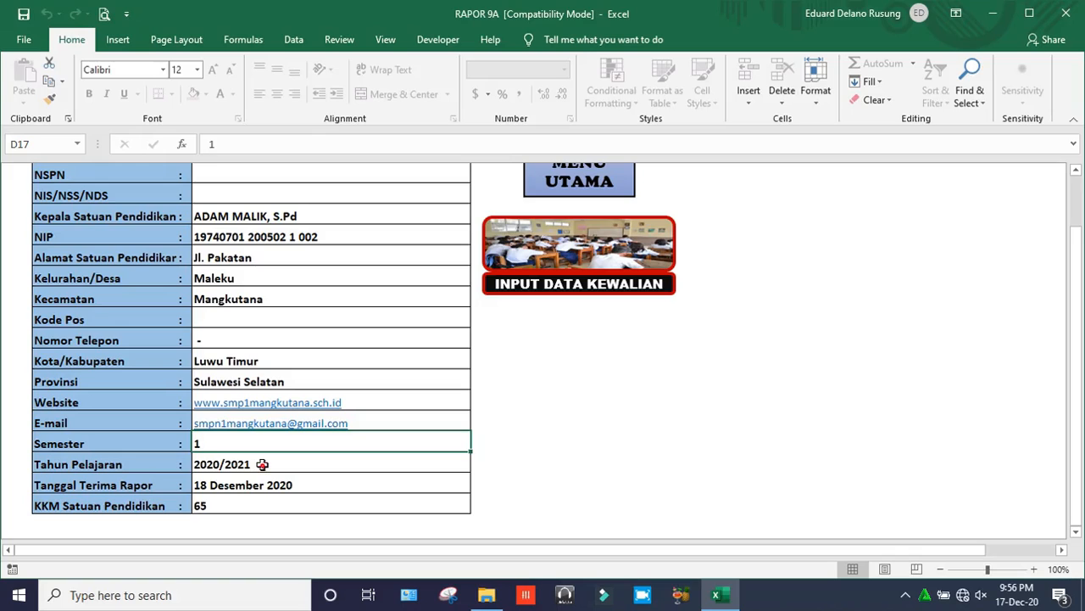
left_click(262, 463)
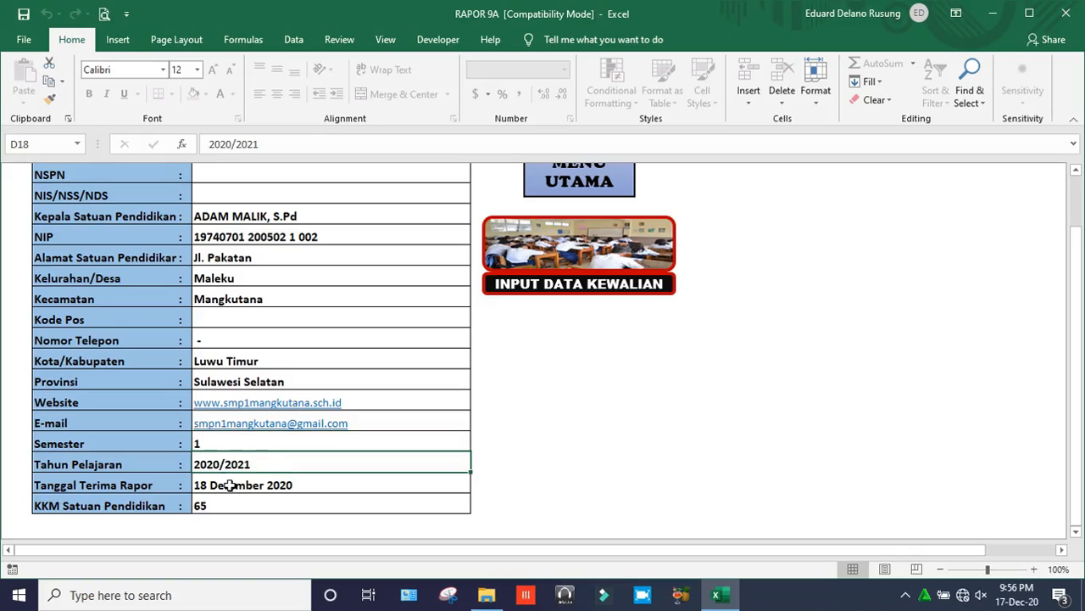
left_click(229, 485)
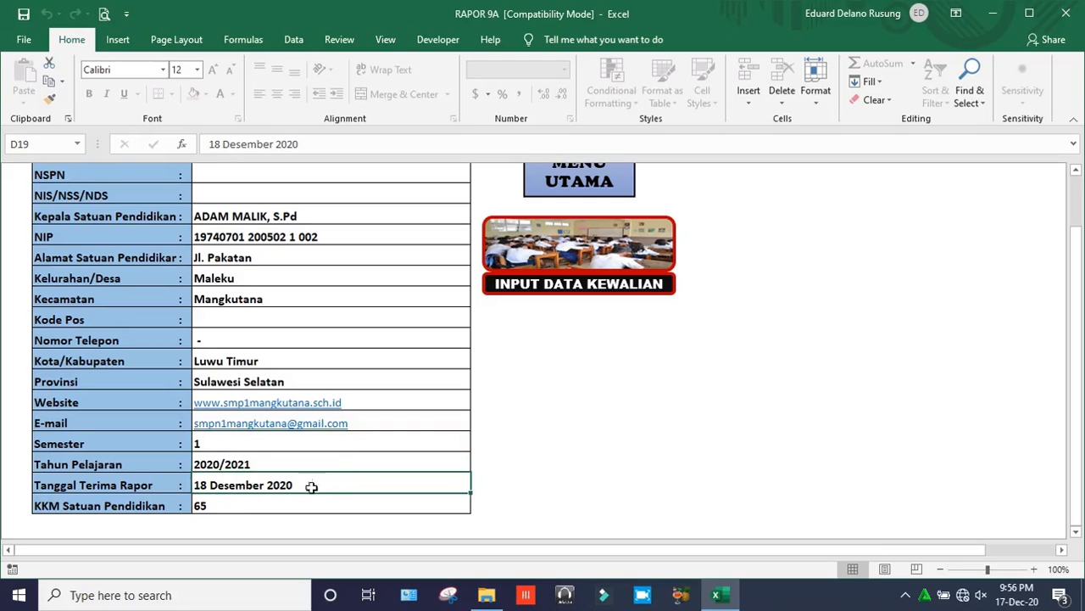
Set the KKM Satuan Pendidikan value in the school data table to 70
left_click(245, 505)
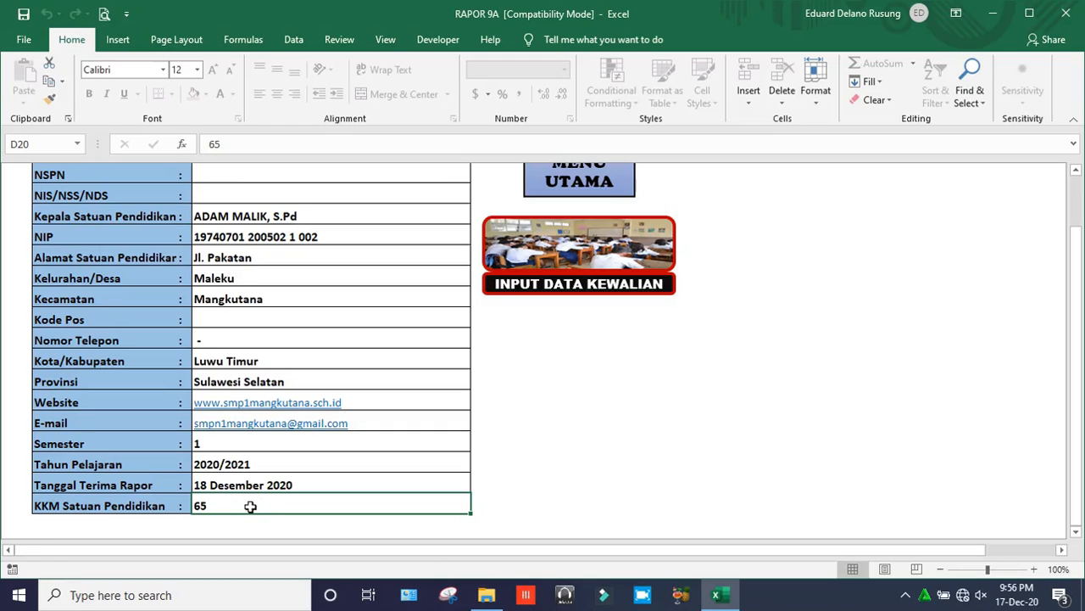
type("70")
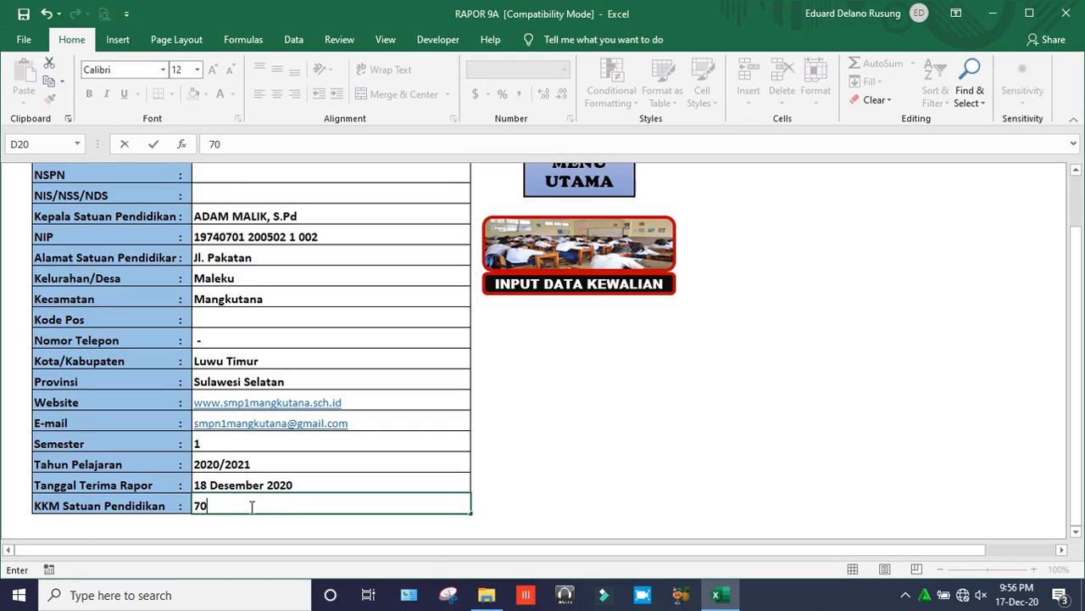
key("Return")
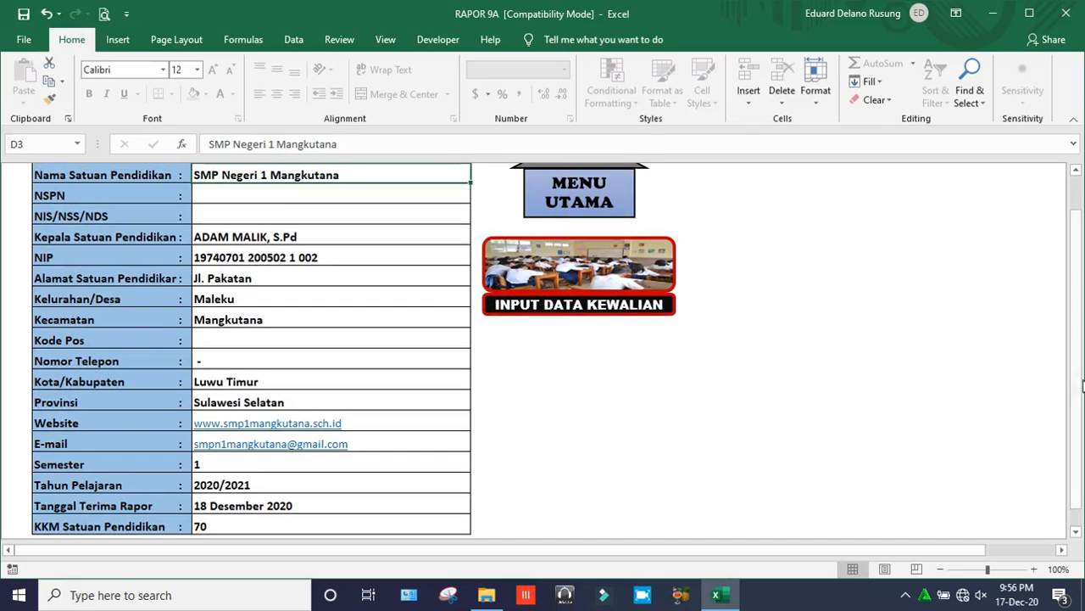
scroll(1081, 384, "up", 1)
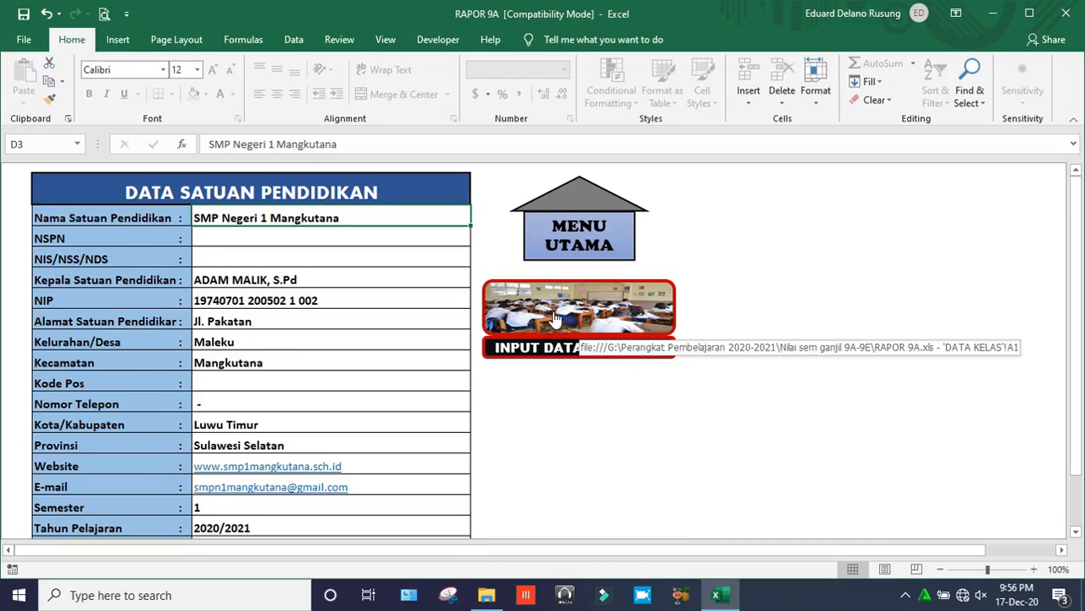
Go through the main menu to the INPUT DATA KEWALIAN sheet and enter 9 A as the Kelas
left_click(582, 241)
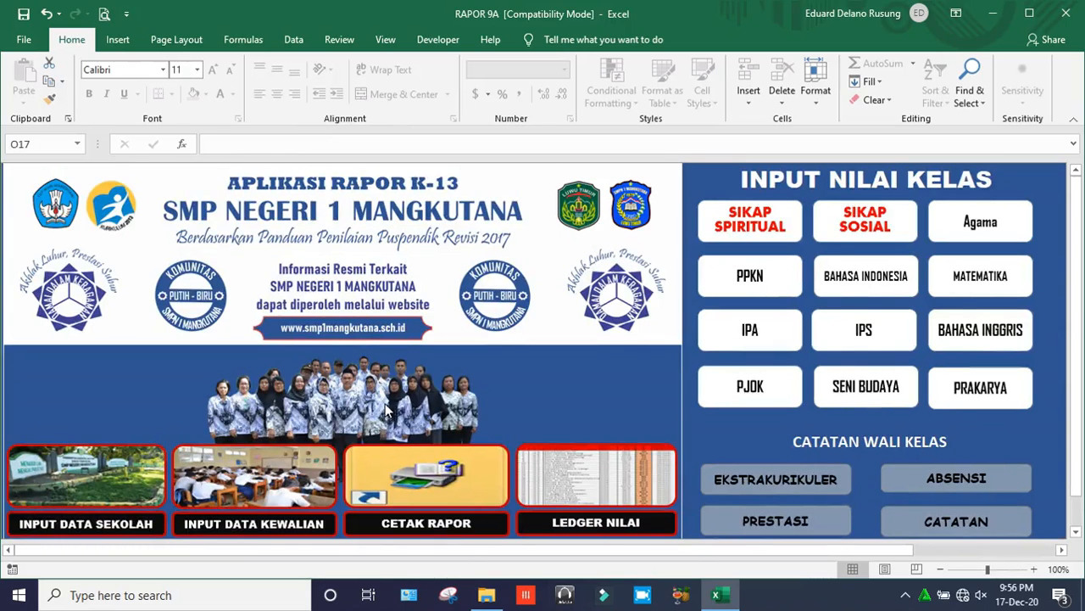
left_click(282, 467)
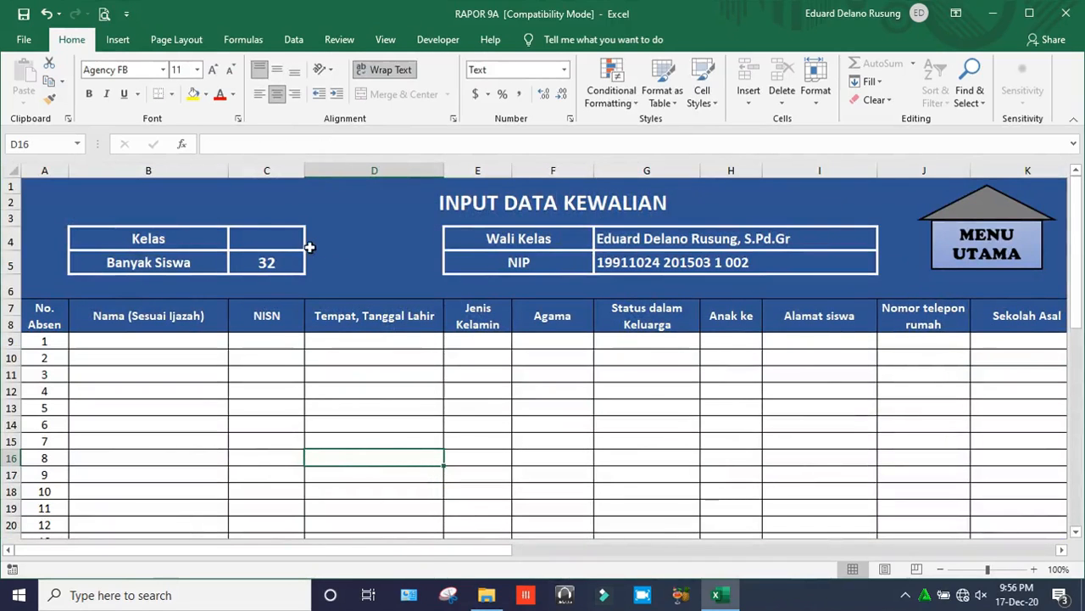
left_click(270, 240)
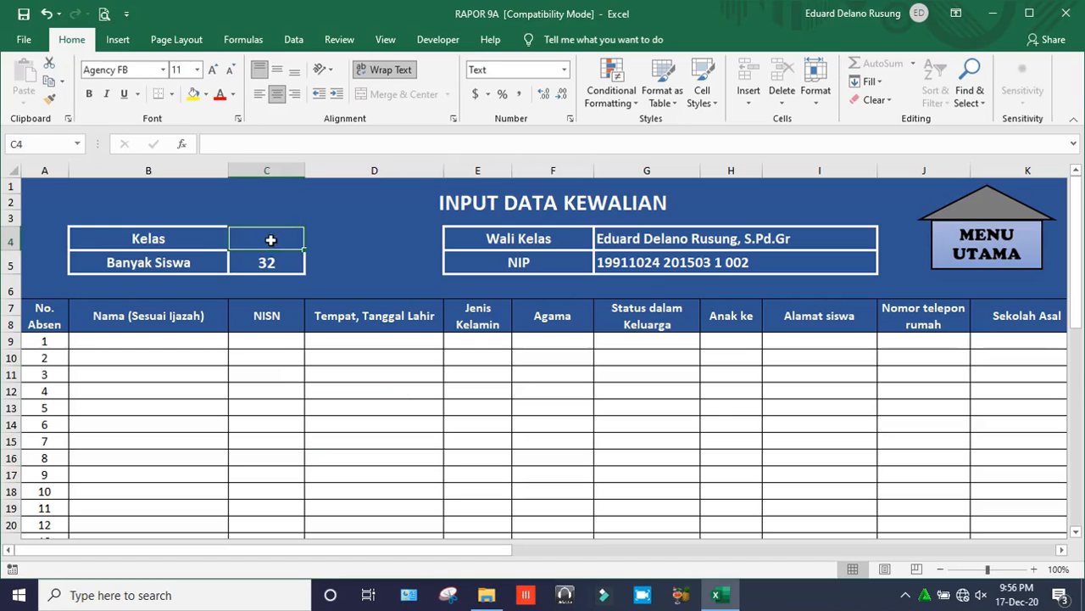
type("8")
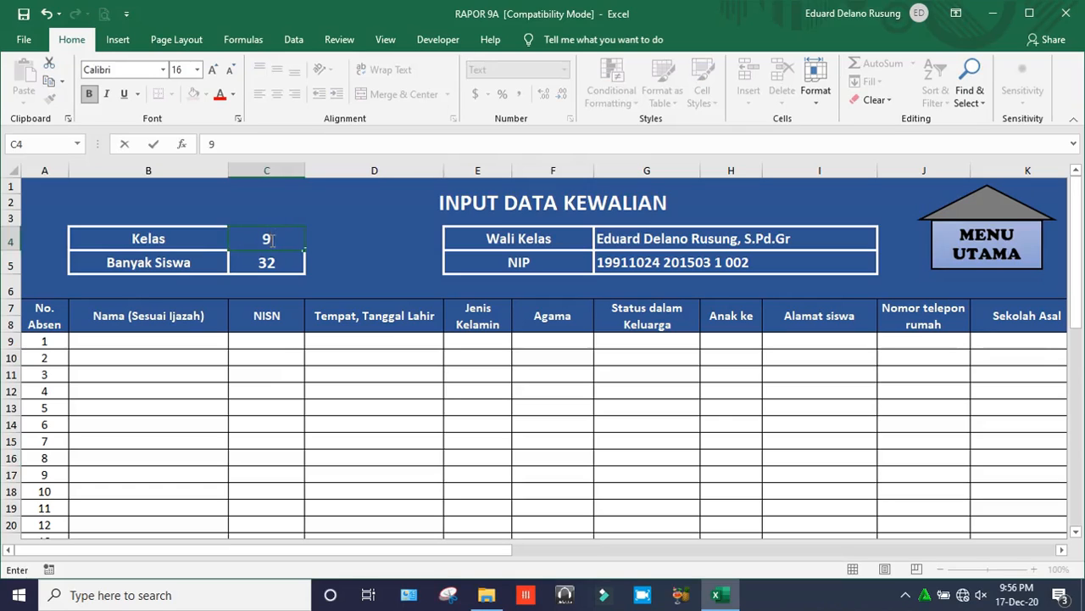
type("A")
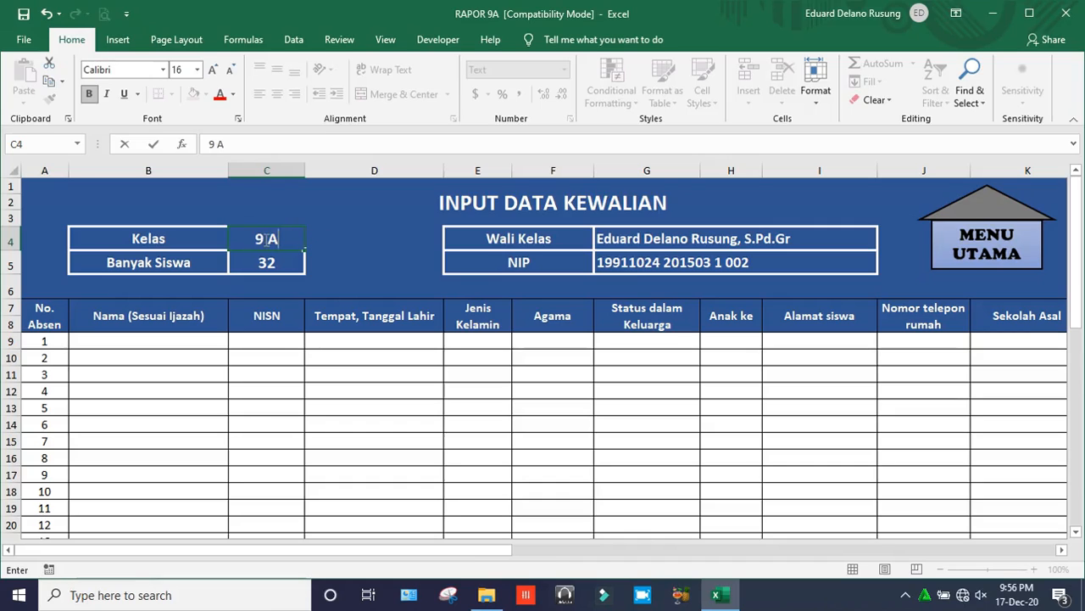
left_click(340, 252)
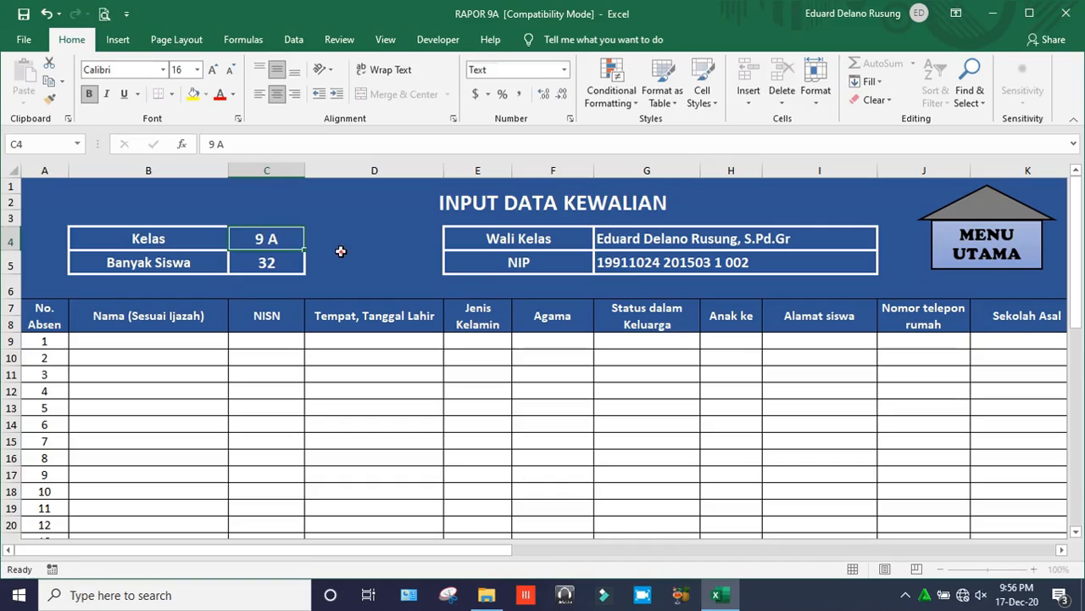
Examine the student count and homeroom teacher fields, and the student table's columns from Nama through Nama Wali Siswa
left_click(285, 266)
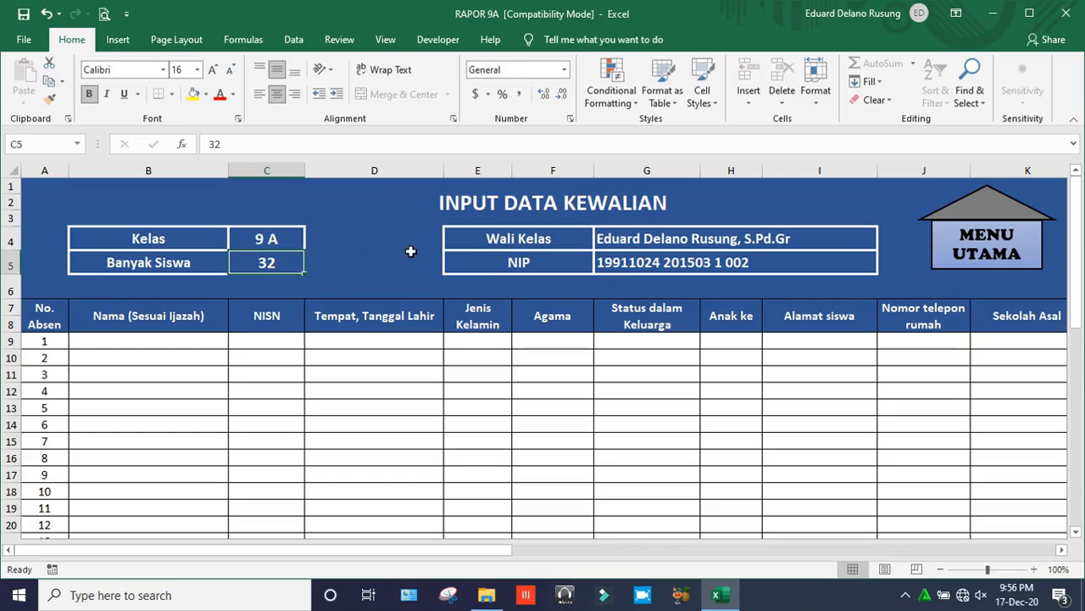
left_click(638, 240)
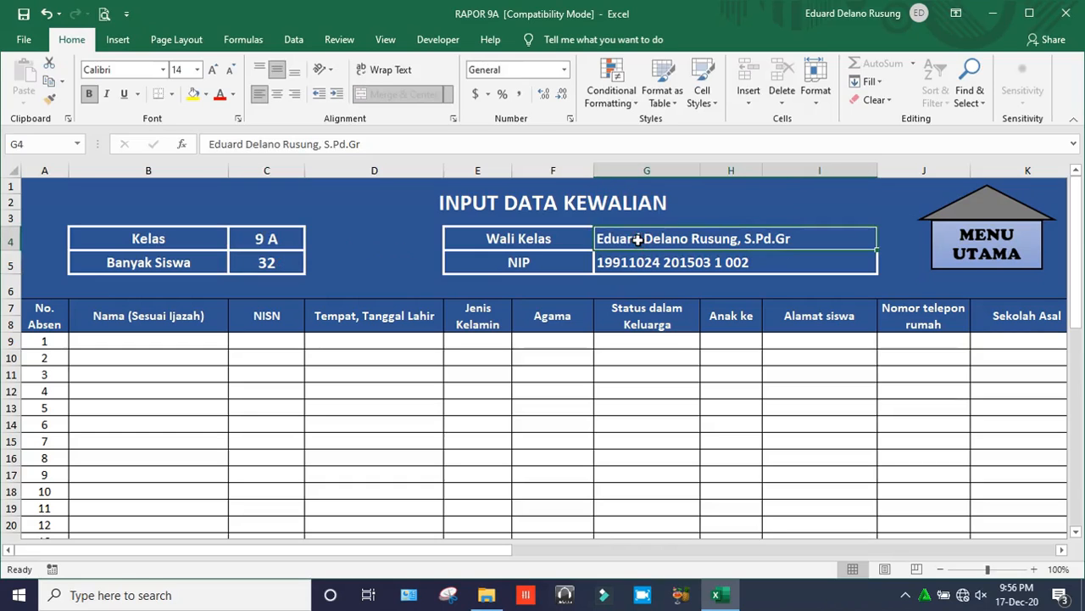
left_click(641, 265)
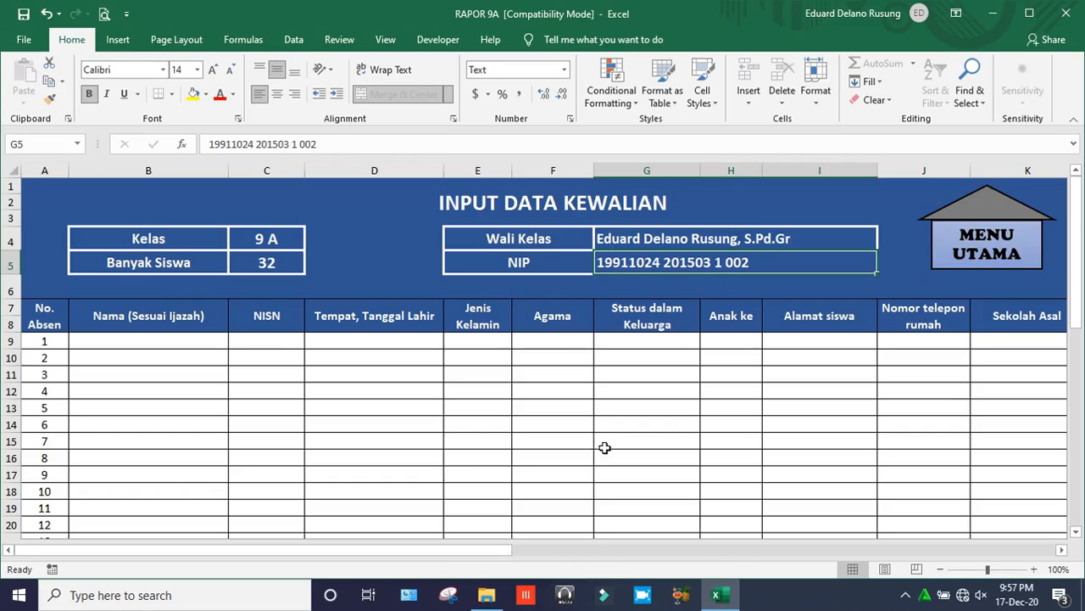
left_click_drag(499, 555, 496, 555)
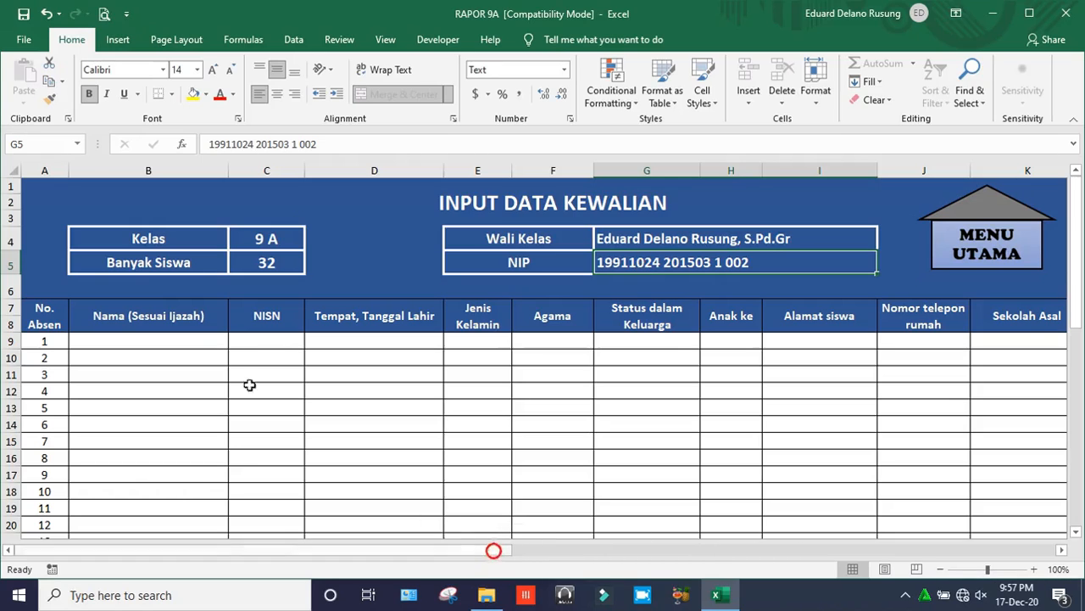
left_click(133, 341)
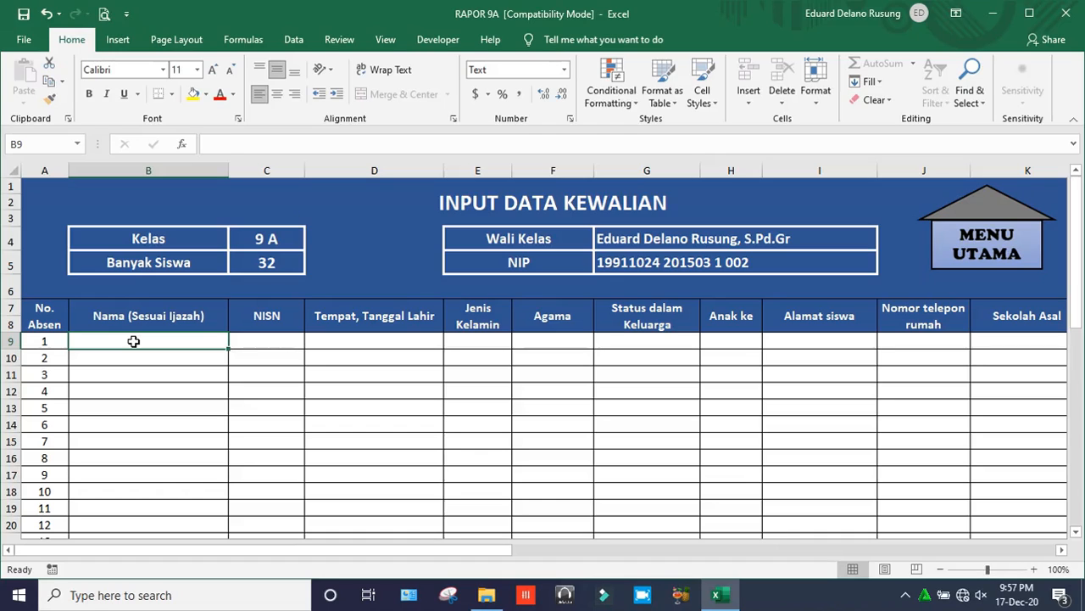
key("Tab")
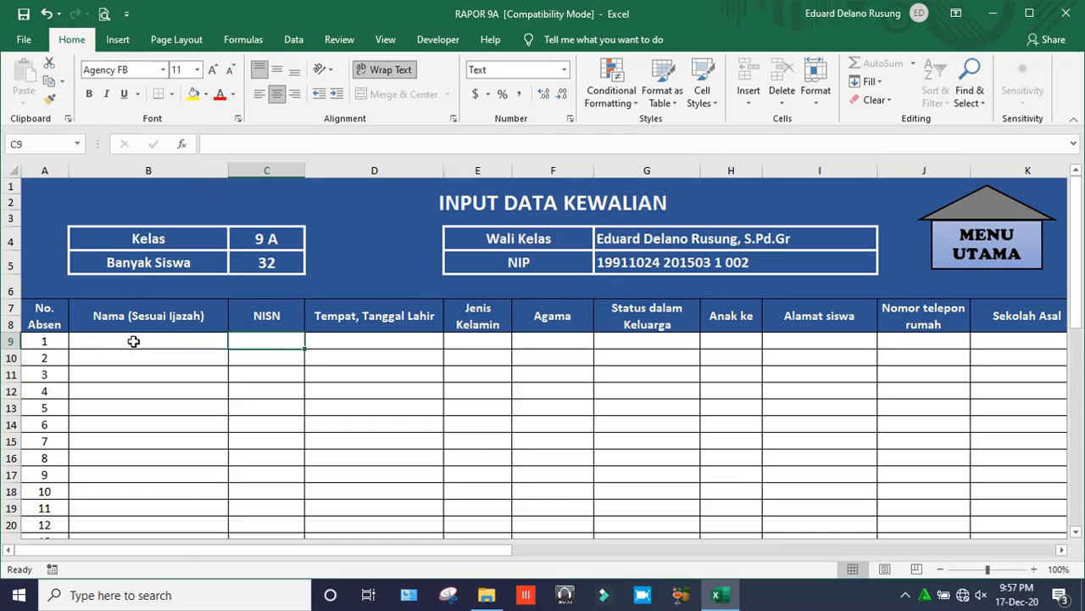
key("Tab")
key("Tab")
key("Tab")
key("Tab")
key("Tab")
key("Tab")
key("Tab")
key("Tab")
key("Tab")
key("Tab")
key("Tab")
key("Tab")
key("Tab")
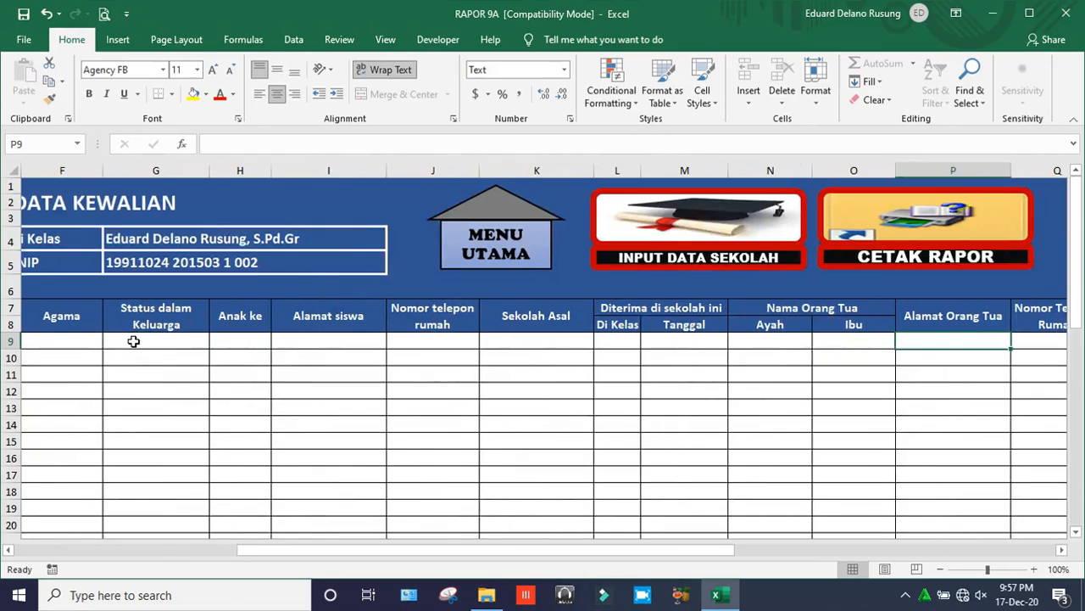
key("Tab")
key("Tab")
key("Tab")
key("Tab")
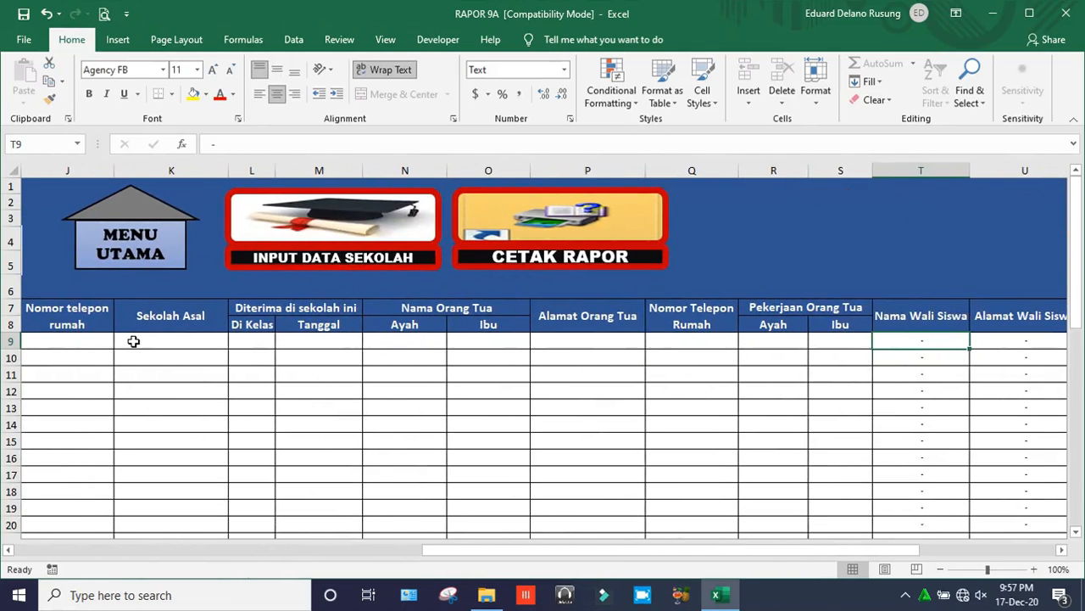
key("Home")
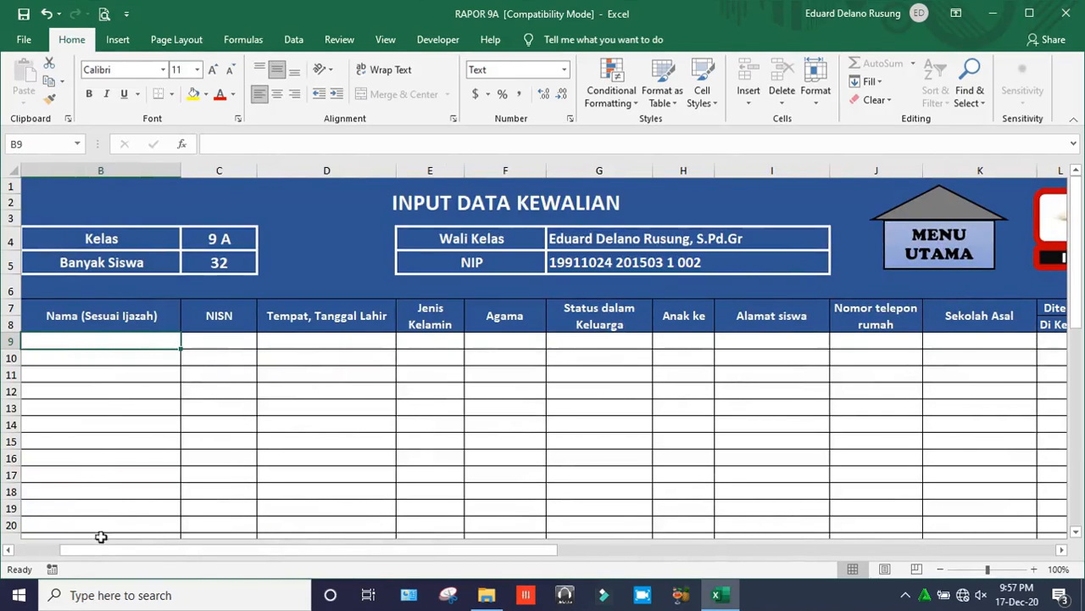
left_click_drag(94, 555, 51, 558)
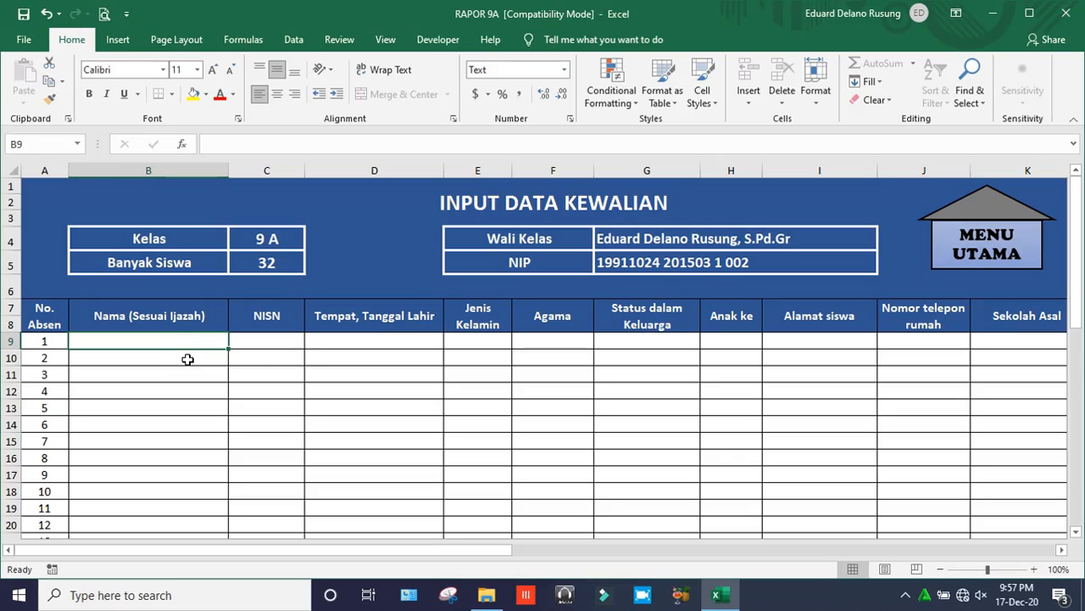
Select the first student's name cell B9 and open the Daftar Nilai Semester 1 workbook from the Nilai sem ganjil 9A-9E folder
left_click(196, 368)
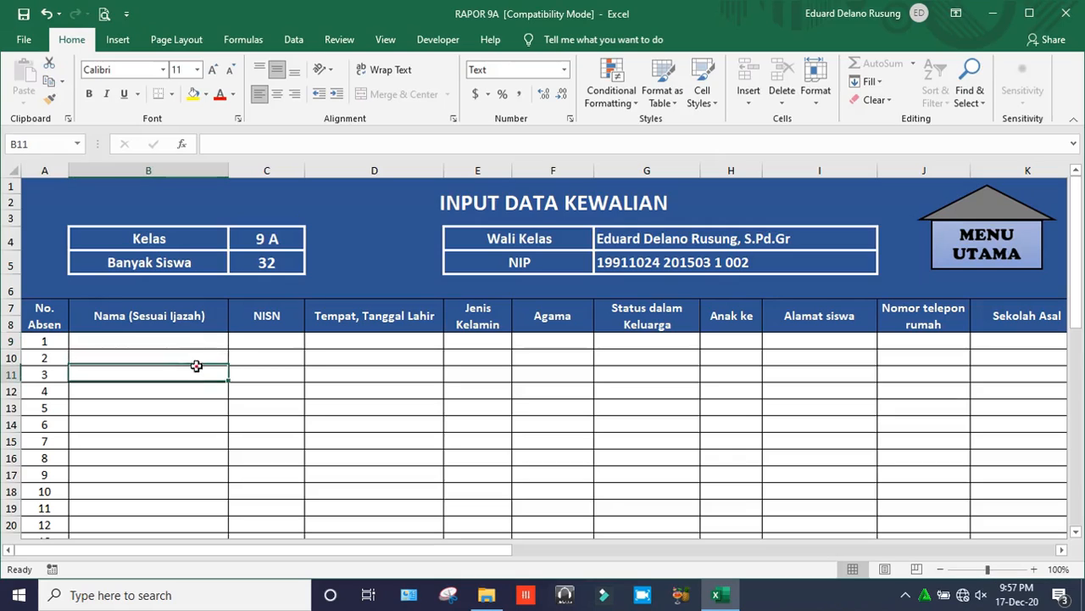
left_click(200, 346)
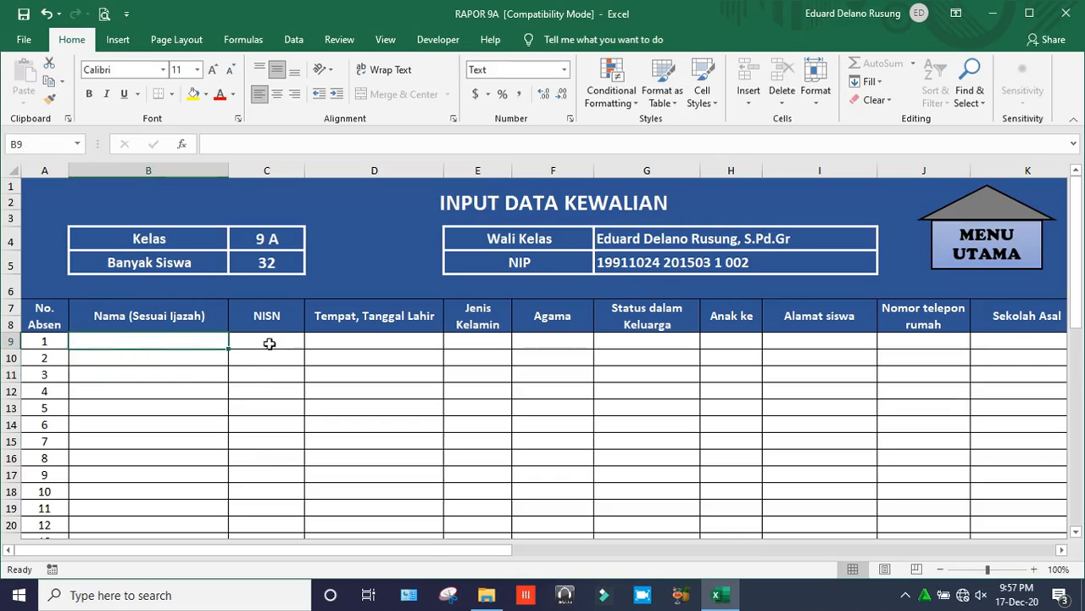
left_click(489, 598)
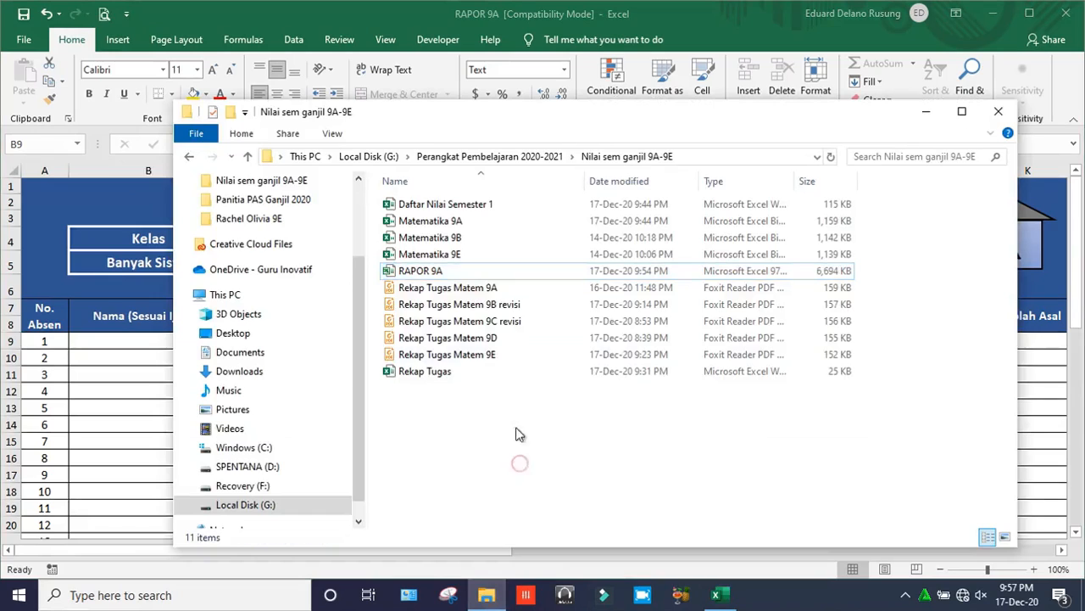
left_click(433, 205)
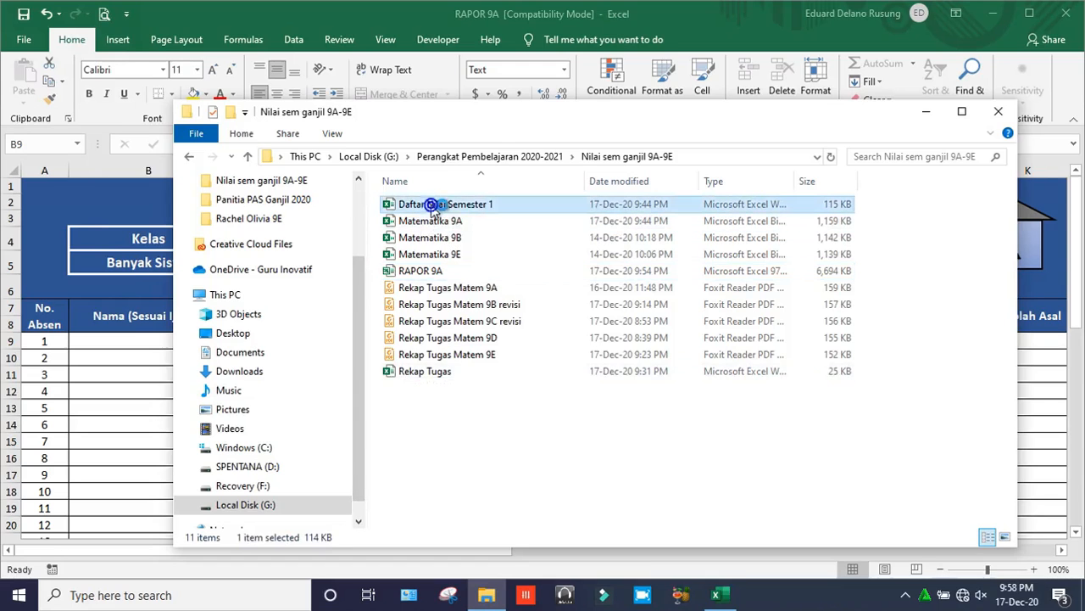
double_click(432, 206)
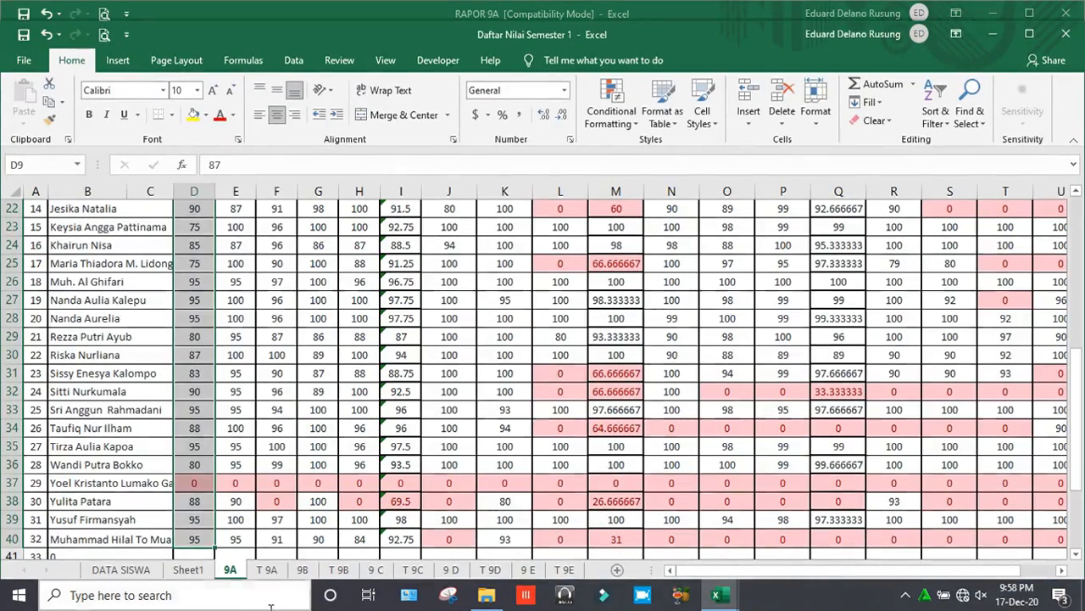
Copy the class 9A student names in B42:B73 of the DATA SISWA sheet and return to the RAPOR 9A workbook
left_click(108, 574)
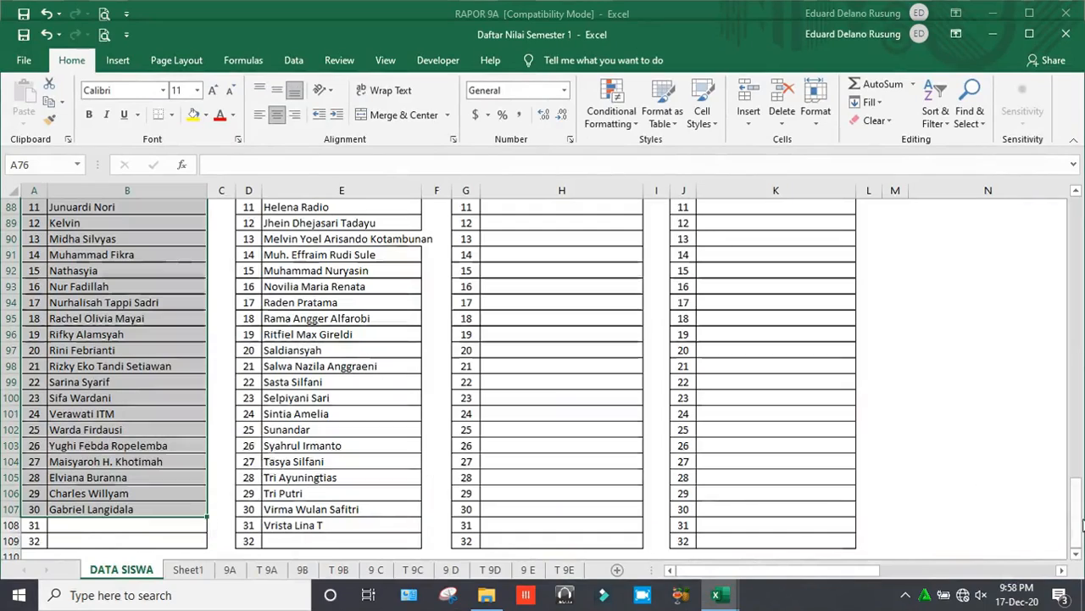
left_click_drag(1077, 485, 1080, 316)
left_click(161, 301)
key("ctrl+shift+Down")
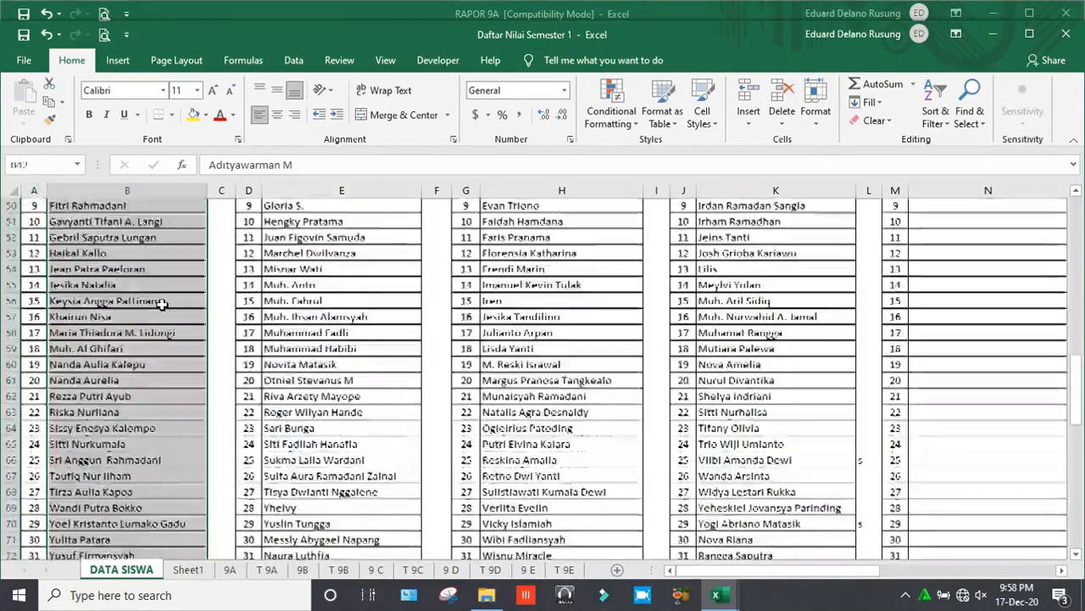
key("ctrl+c")
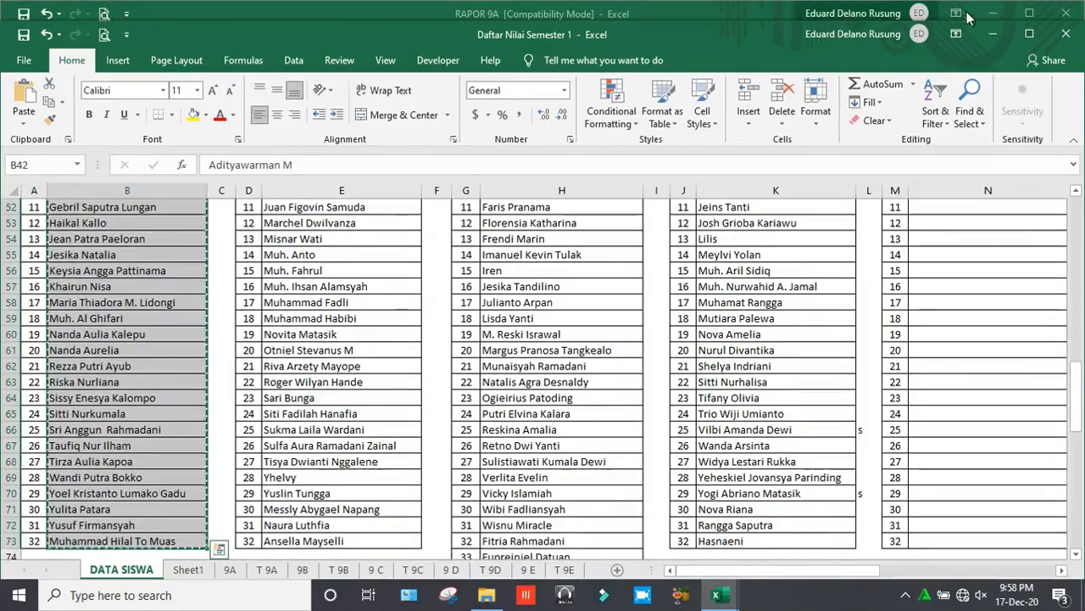
left_click(991, 35)
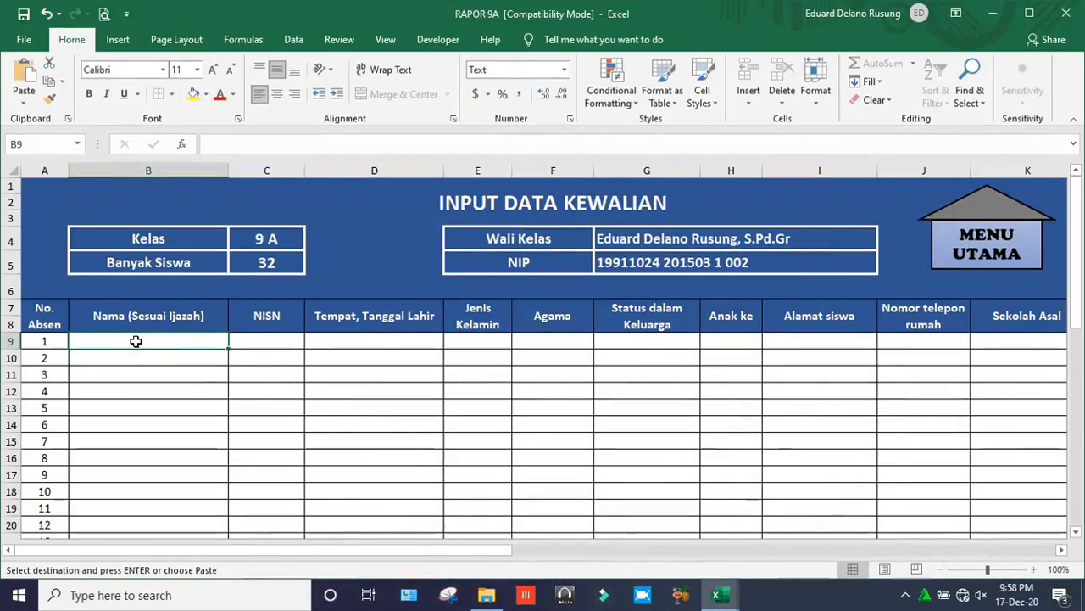
Paste the copied class 9A student names as values only into the Nama column starting at B9
right_click(134, 340)
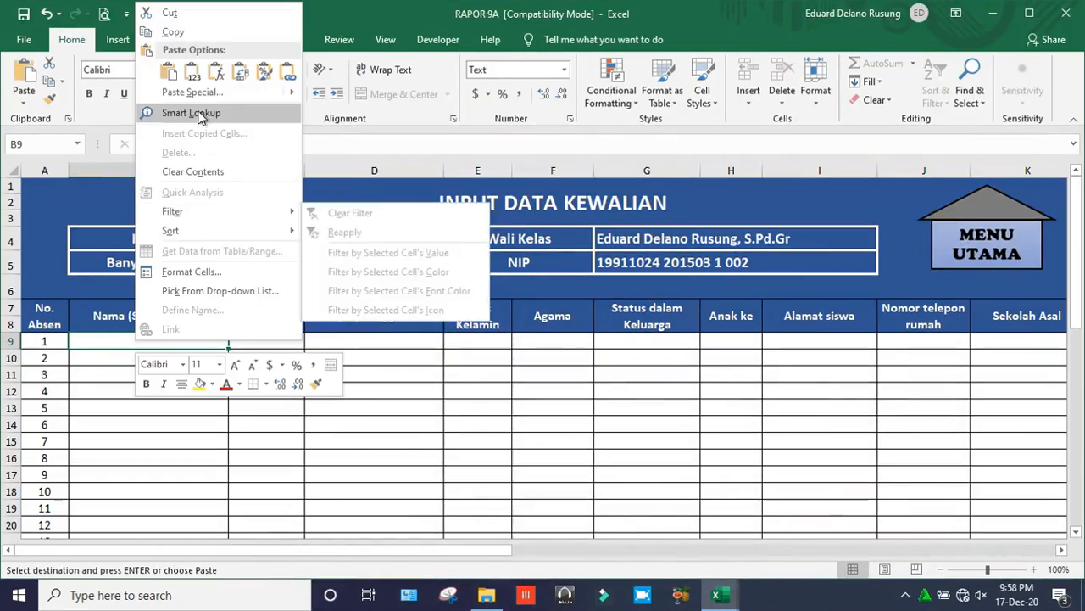
left_click(193, 76)
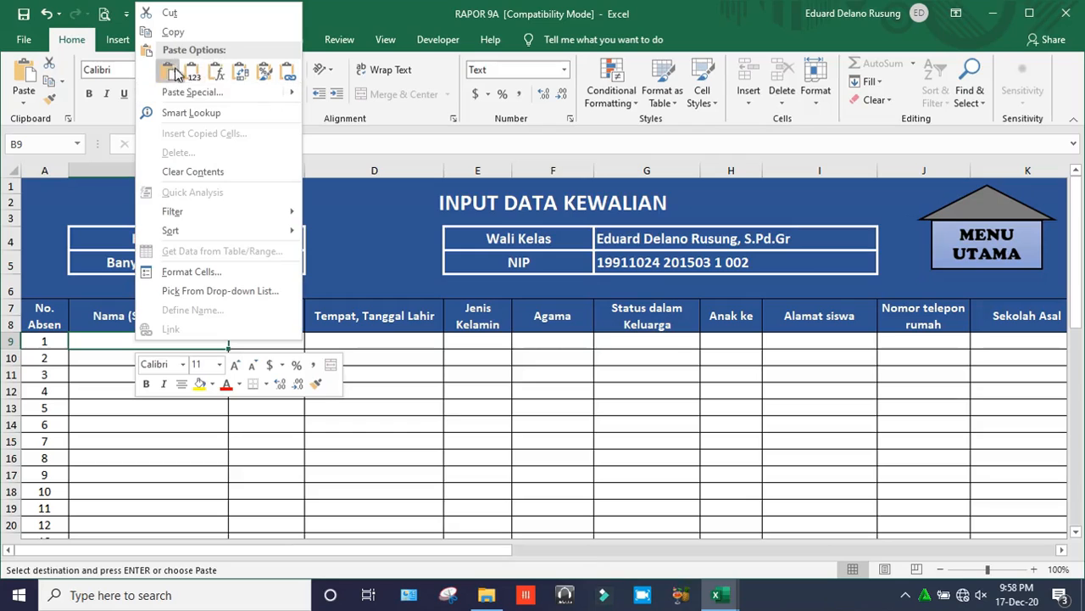
left_click(211, 92)
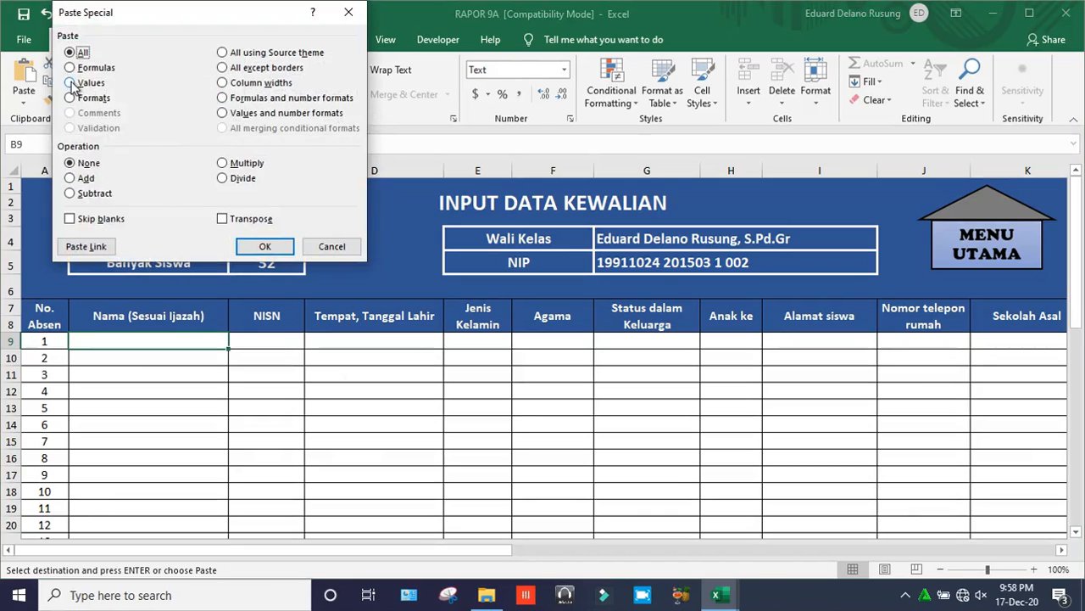
left_click(71, 83)
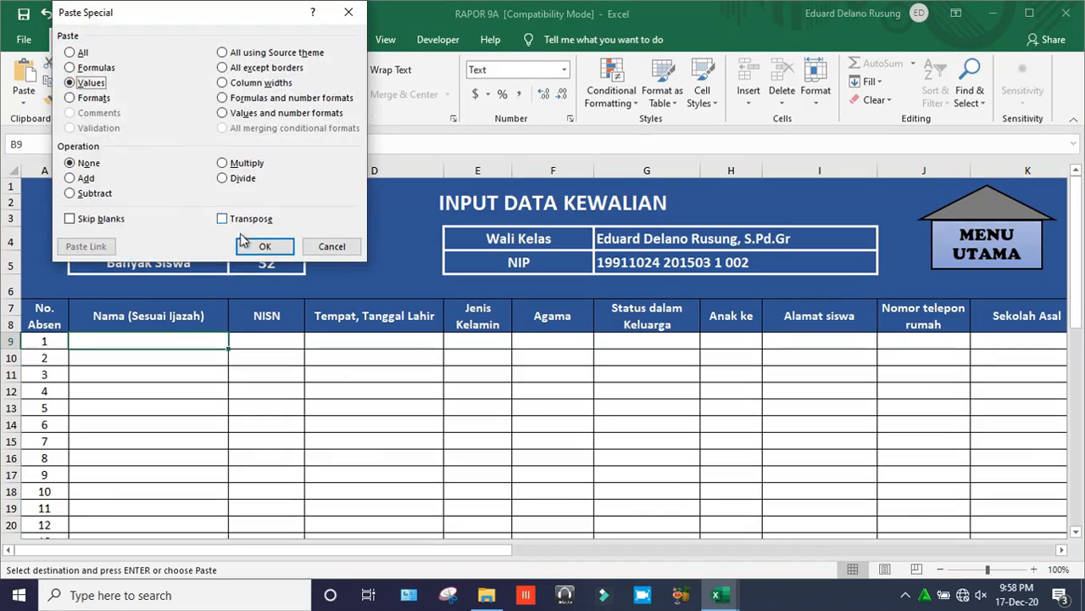
left_click(263, 246)
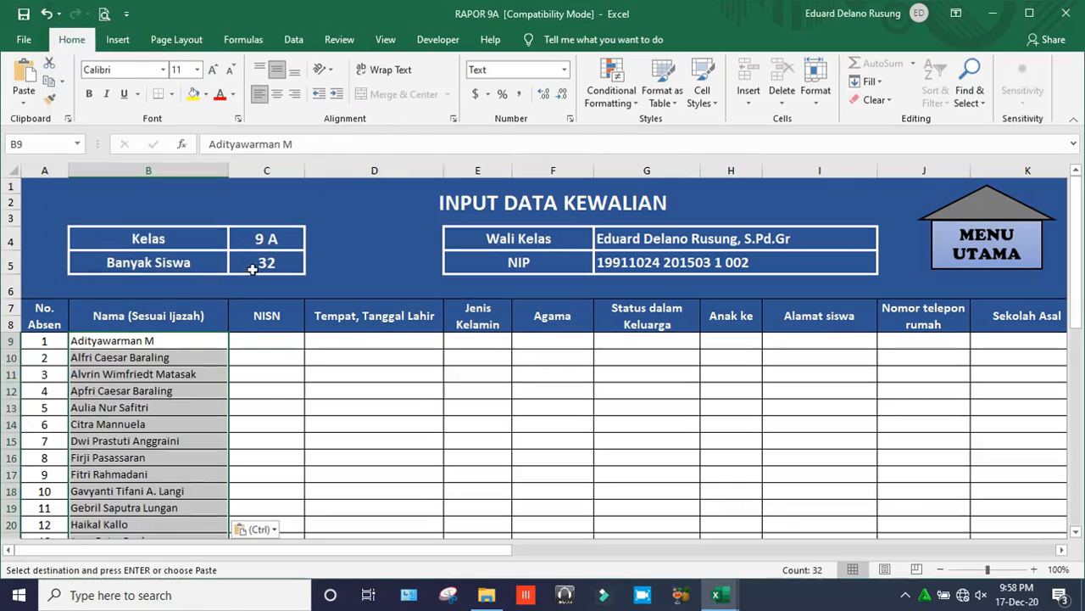
Examine the student table's empty columns from NISN through Nama Wali Siswa along row 9
left_click(249, 344)
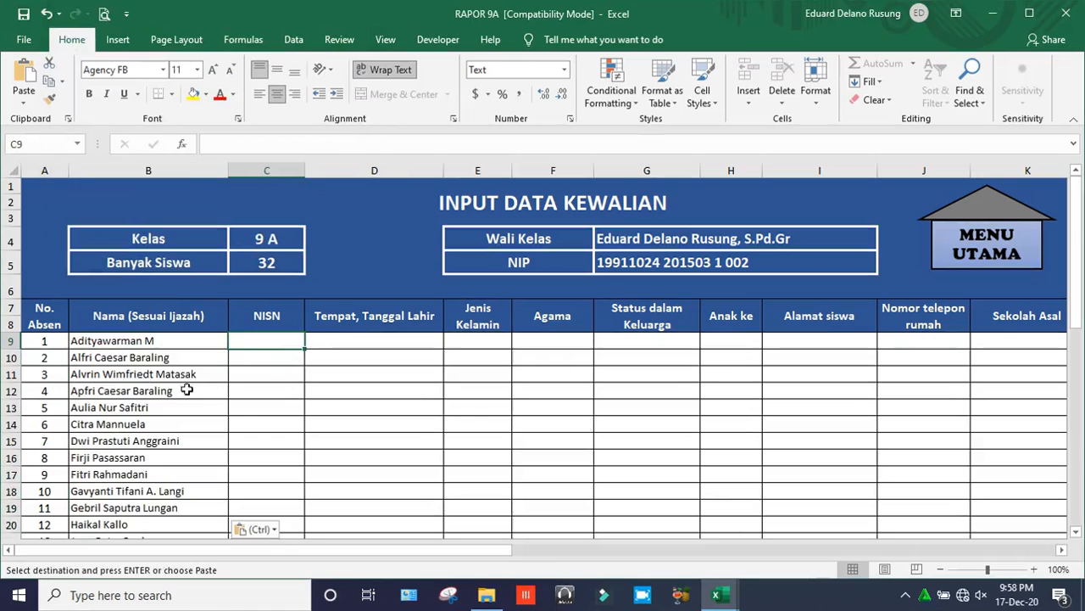
left_click(278, 378)
left_click(270, 348)
left_click(260, 371)
left_click(271, 342)
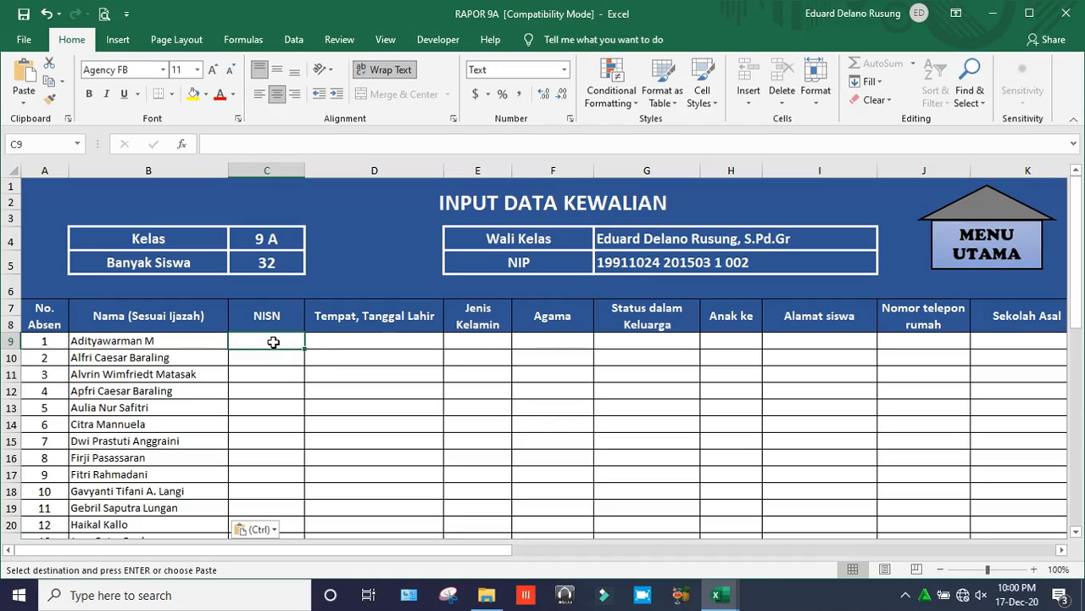
key("Right")
key("Right")
key("Right")
key("Right")
key("Right")
key("Right")
key("Right")
key("Right")
key("Right")
key("Right")
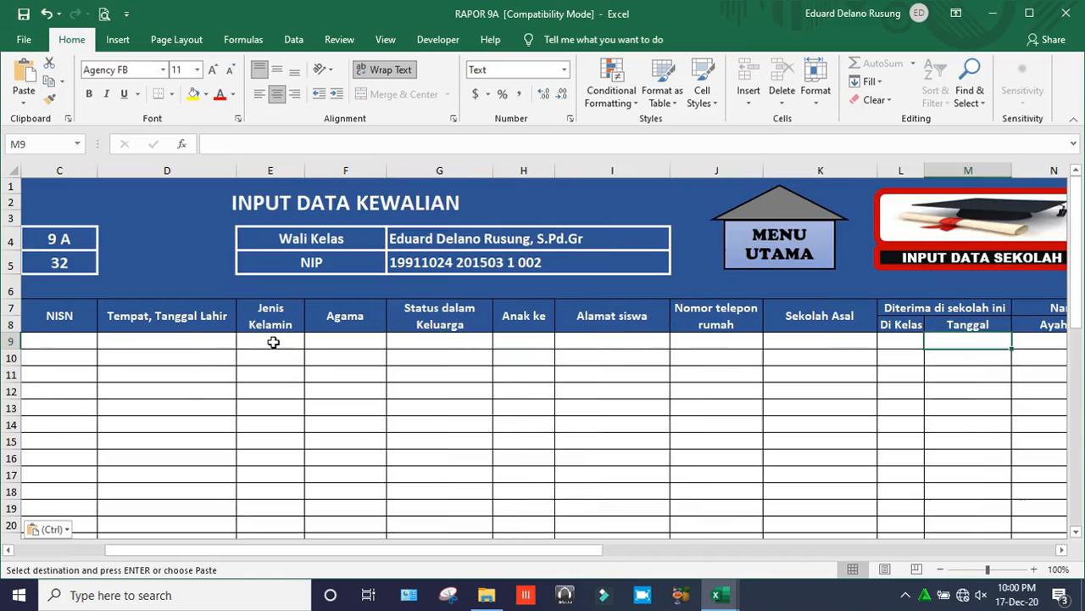
key("Right")
key("Right")
key("Right")
key("Right")
key("Right")
key("Right")
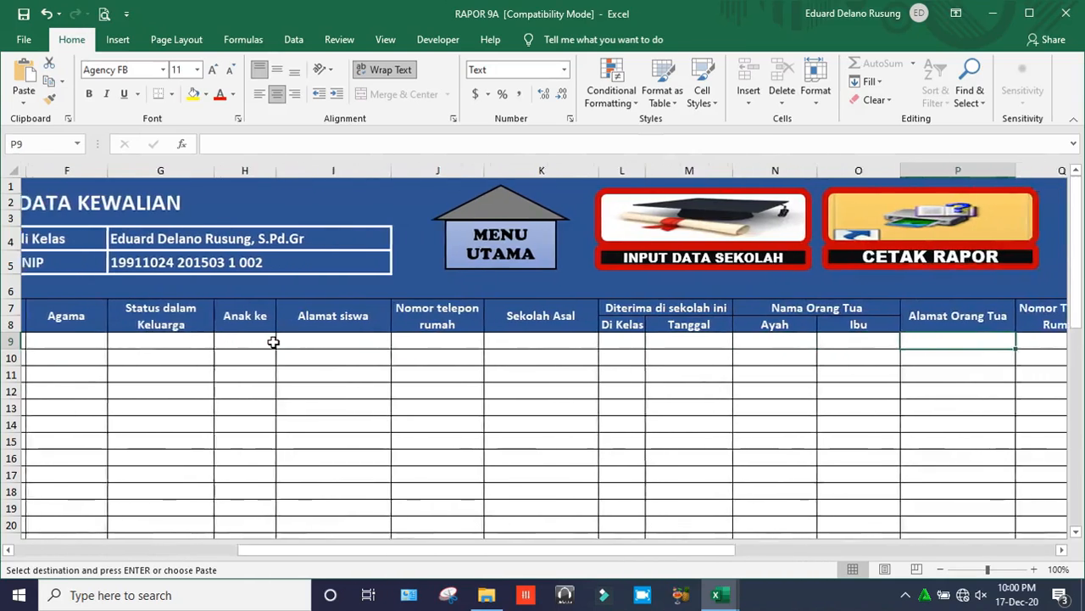
key("Right")
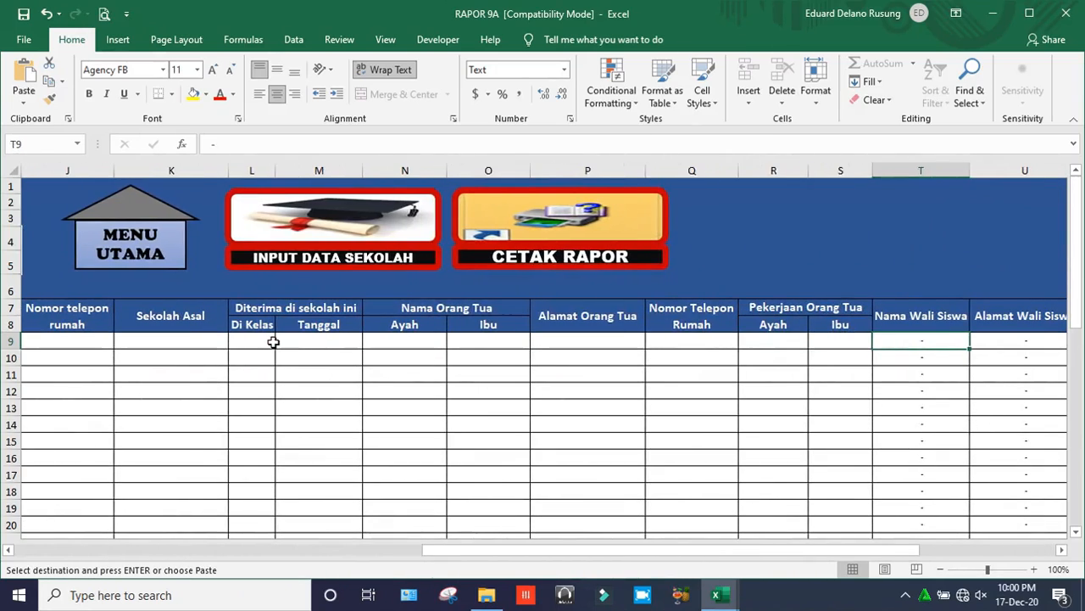
key("Left")
key("Left")
key("Left")
key("Left")
key("Left")
key("Left")
key("Left")
key("Left")
key("Left")
key("Left")
key("Left")
key("Left")
key("Left")
key("Left")
key("Left")
key("Left")
key("Left")
key("Left")
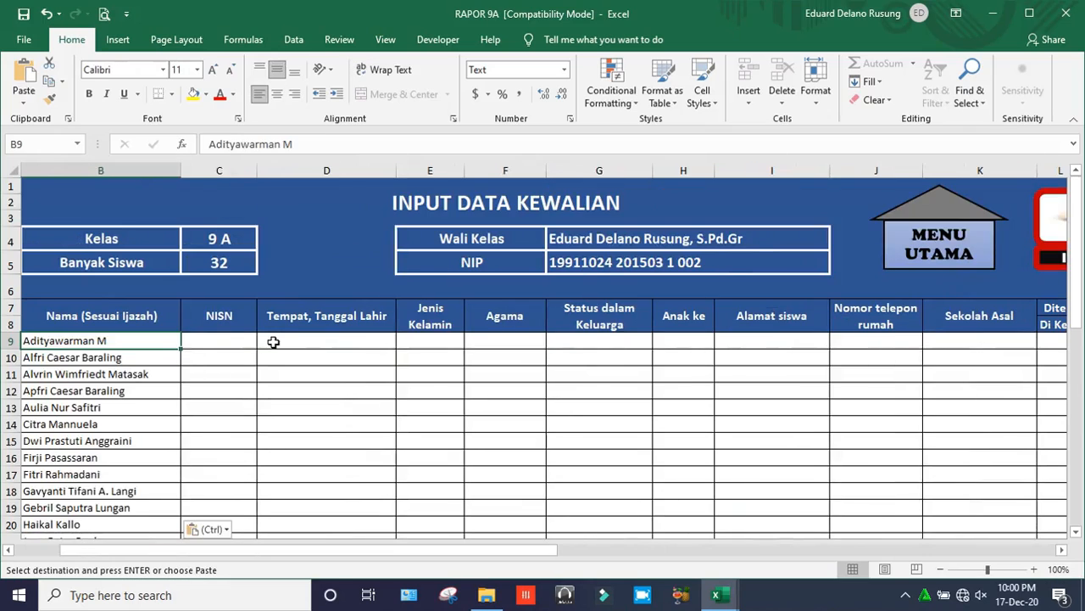
Go through the main menu to the LEDGER NILAI sheet and inspect the first student's Agama knowledge score cell
left_click(932, 272)
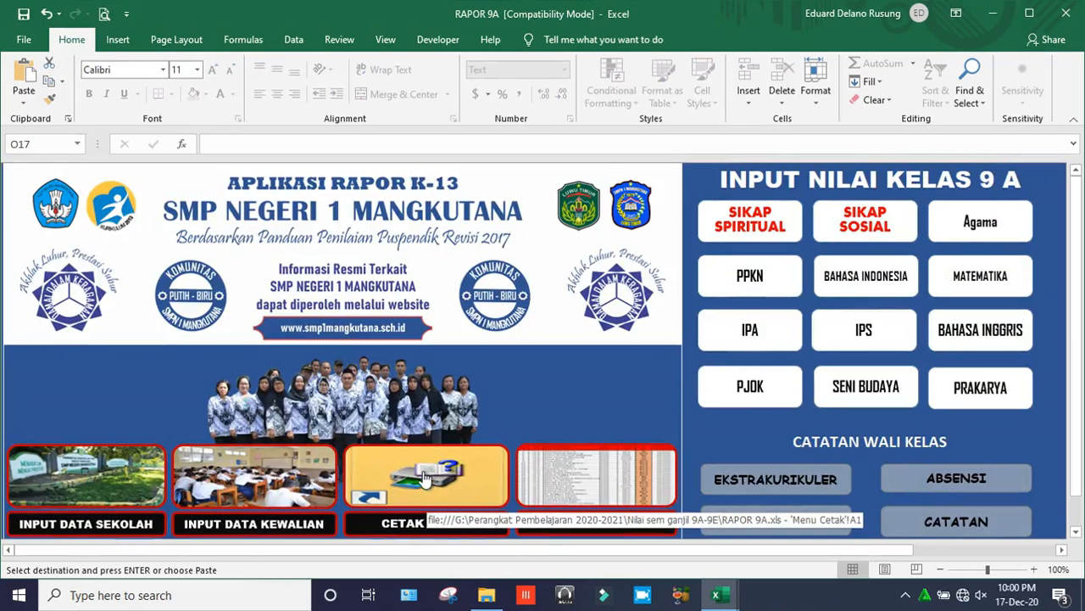
left_click(570, 480)
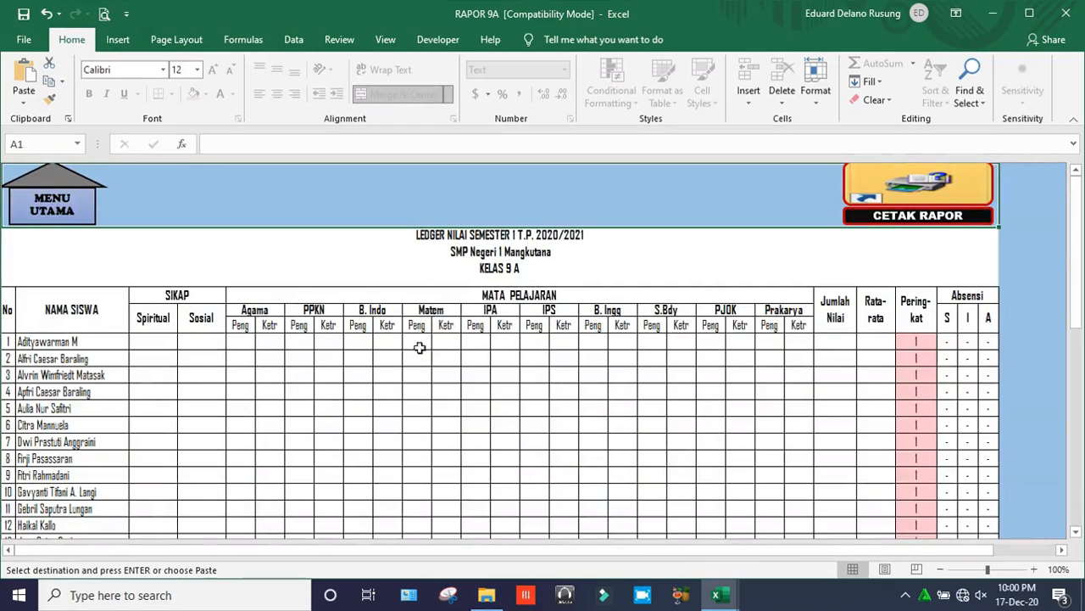
left_click(243, 338)
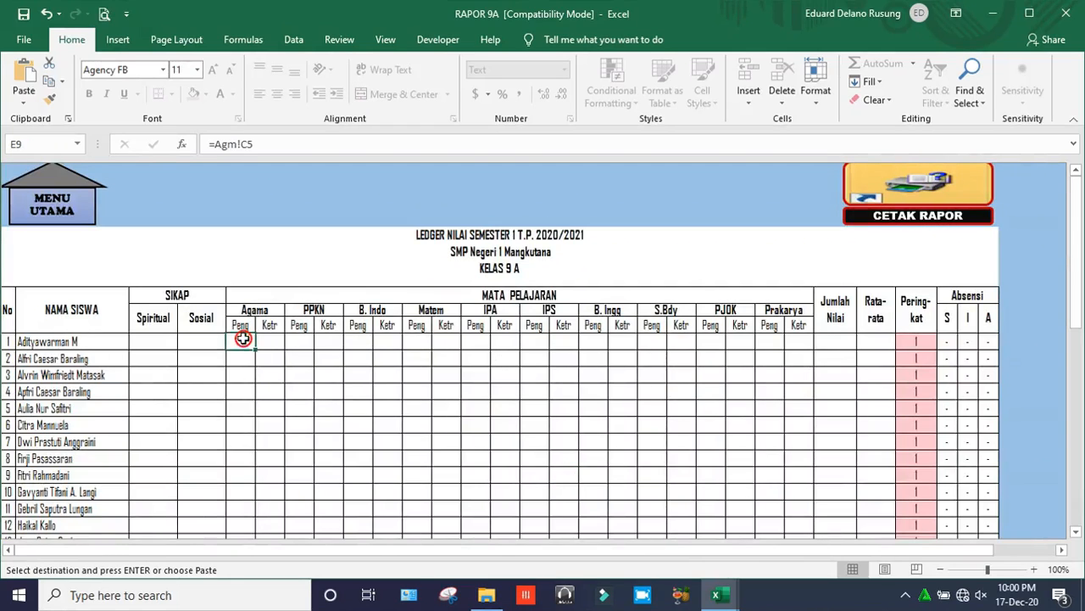
Go through the main menu to the SIKAP SPIRITUAL sheet and select the first student's Predikat cell C9
left_click(68, 207)
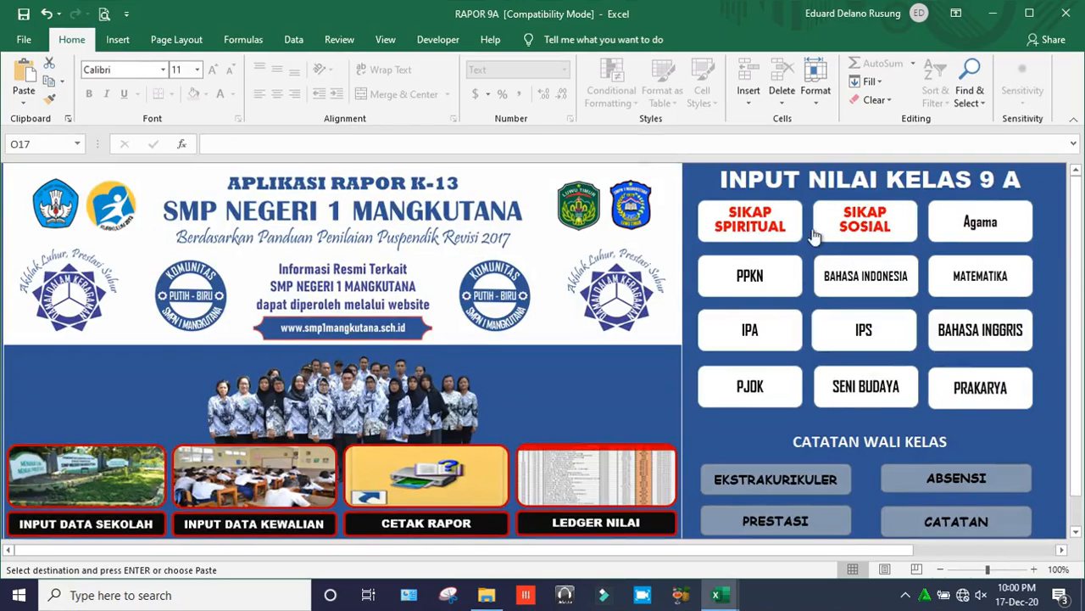
left_click(782, 243)
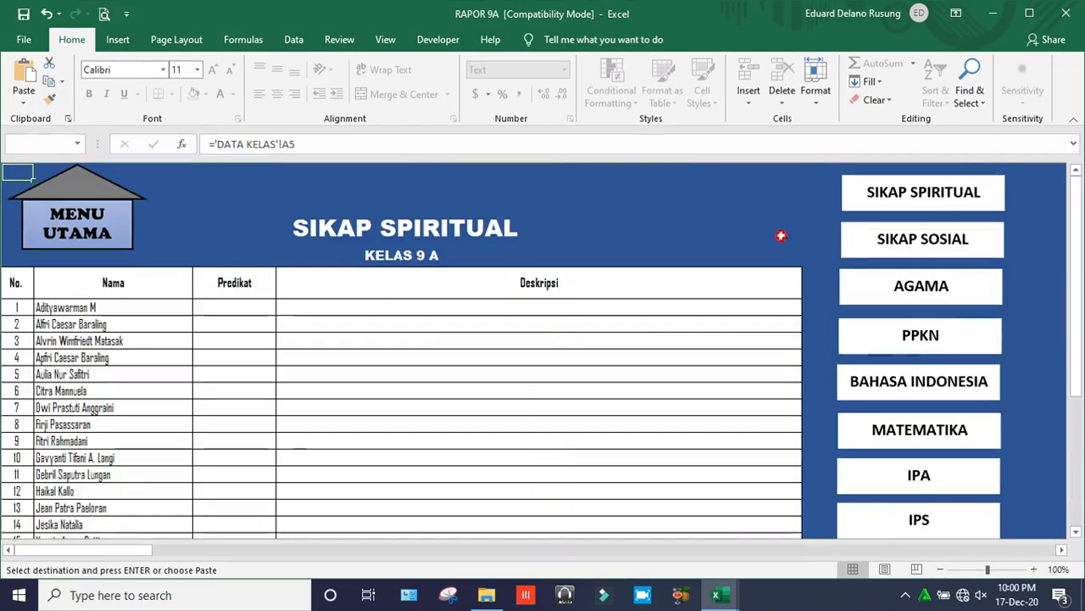
left_click(217, 318)
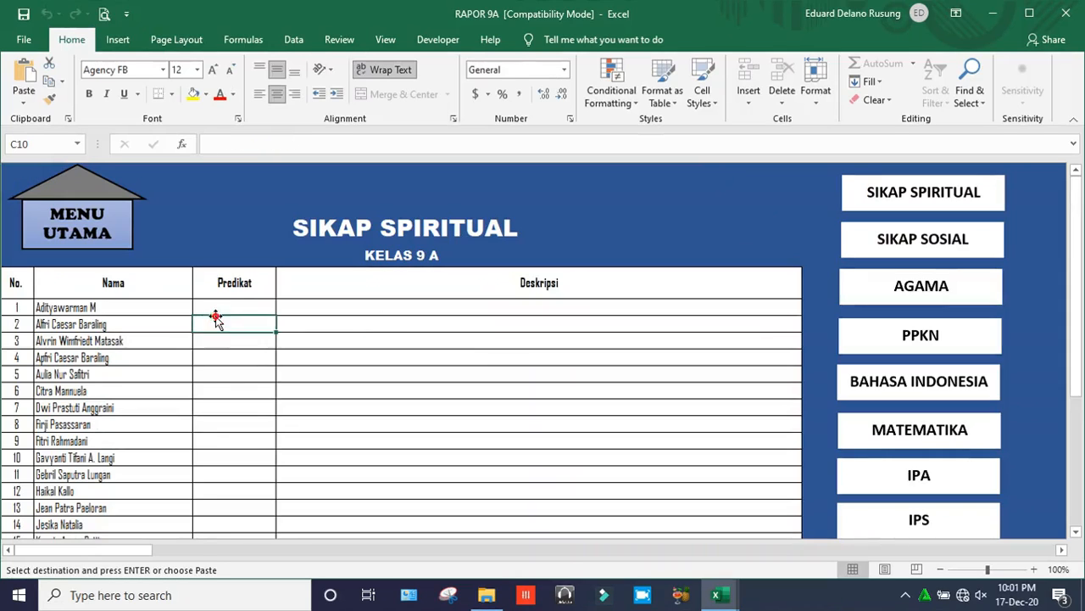
left_click(236, 308)
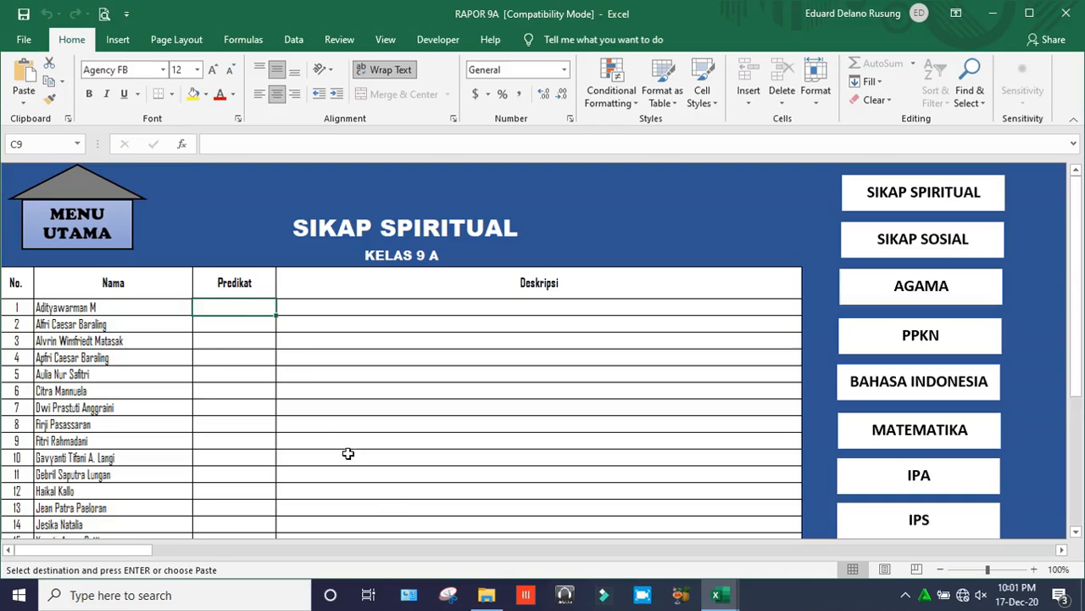
Switch to File Explorer and open the Perangkat Pembelajaran 2020-2021 folder on Local Disk (G:)
left_click(486, 598)
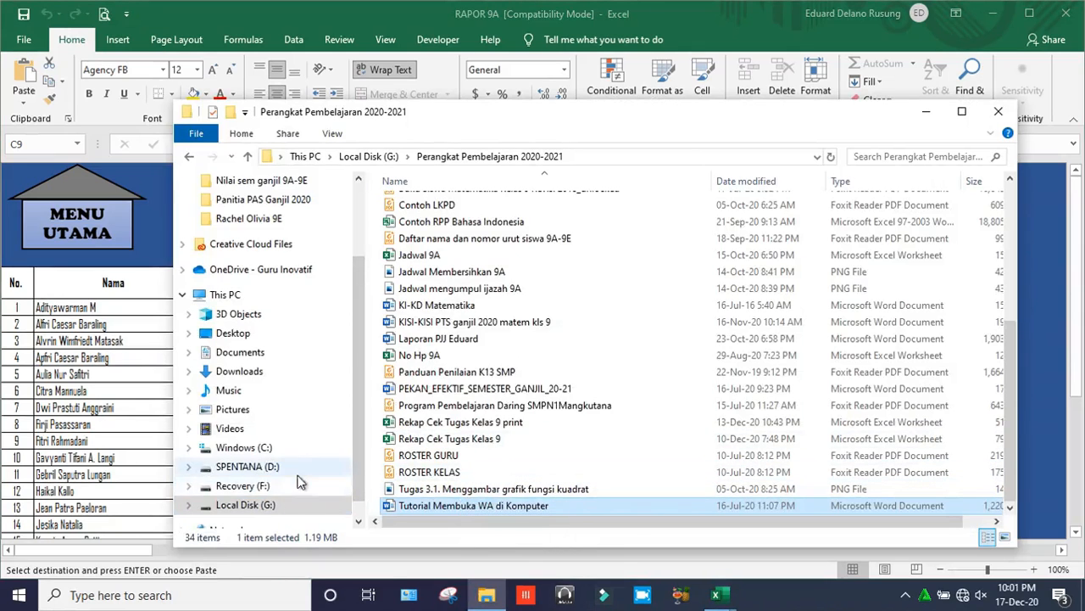
left_click(284, 505)
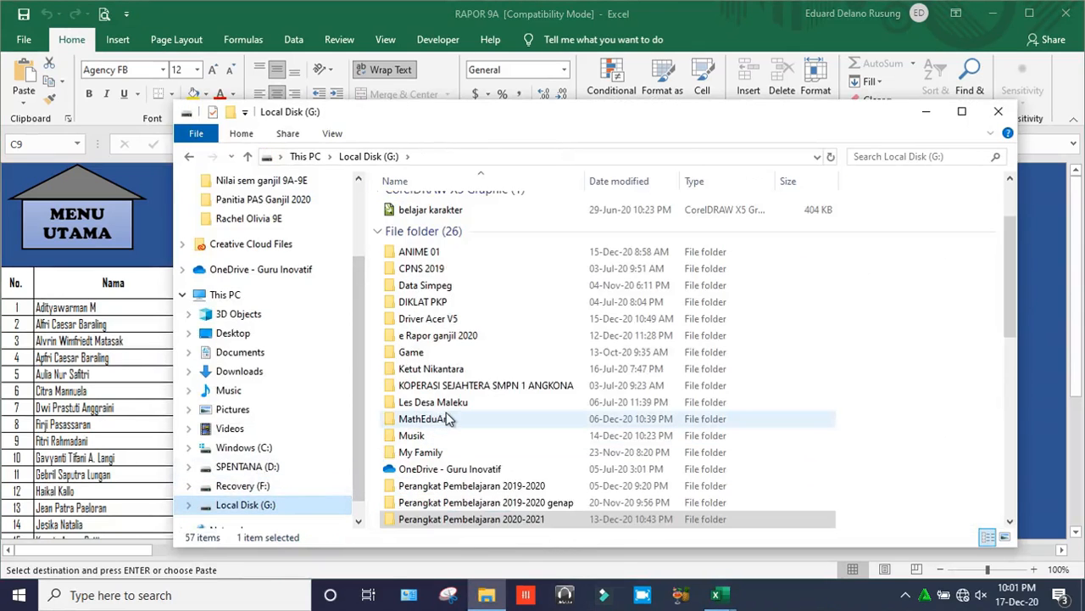
left_click(447, 417)
key("Down")
key("Down")
key("Down")
key("Down")
key("Down")
key("Down")
key("Down")
key("Down")
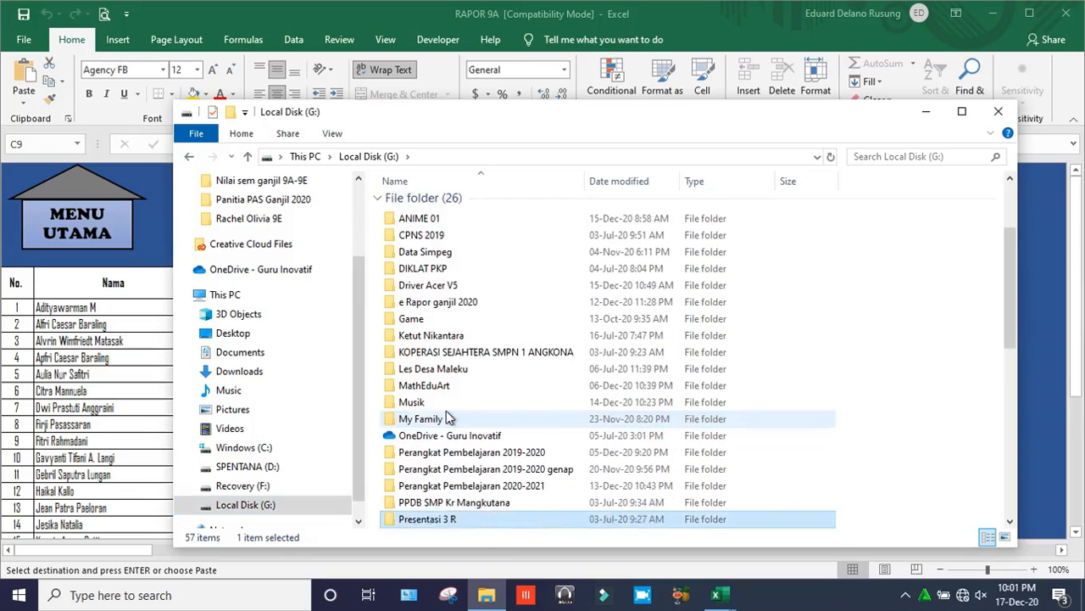
key("Up")
key("Up")
key("Return")
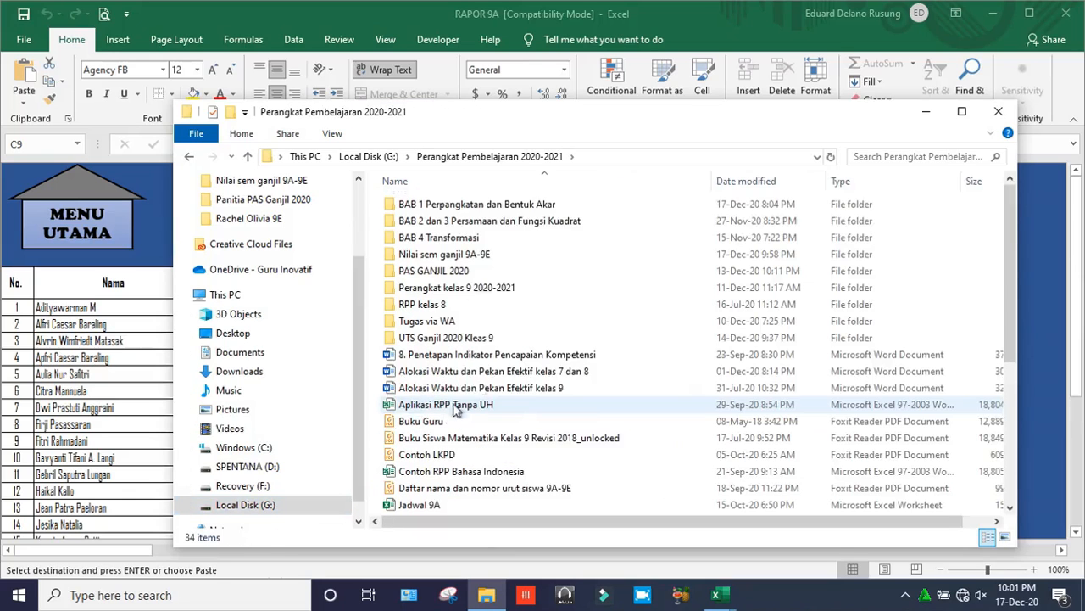
Open the Matematika 9A workbook from the Nilai sem ganjil 9A-9E folder and maximize its window
left_click(499, 258)
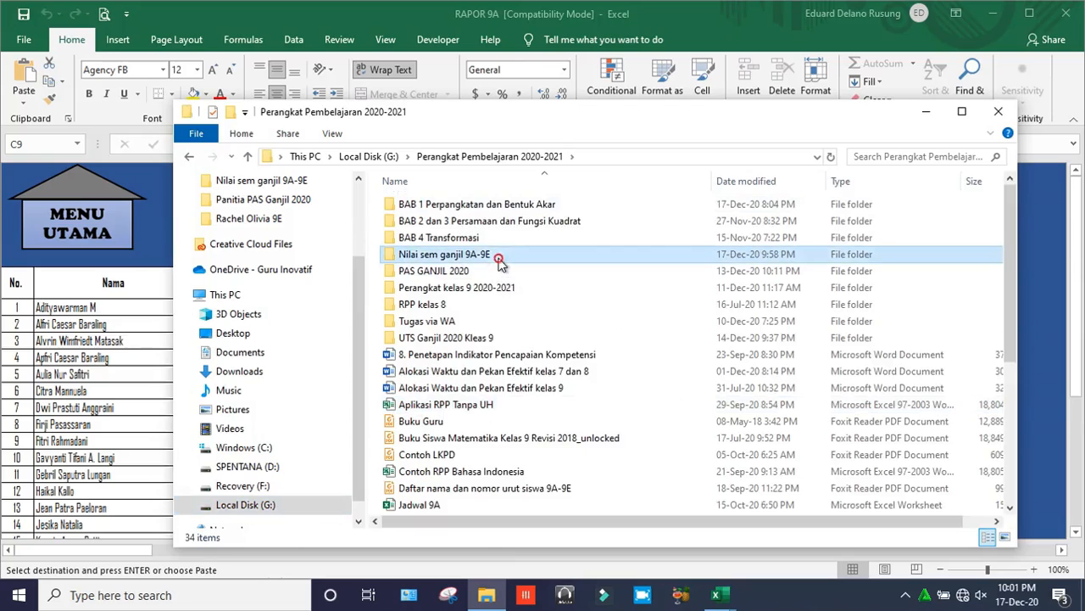
double_click(499, 259)
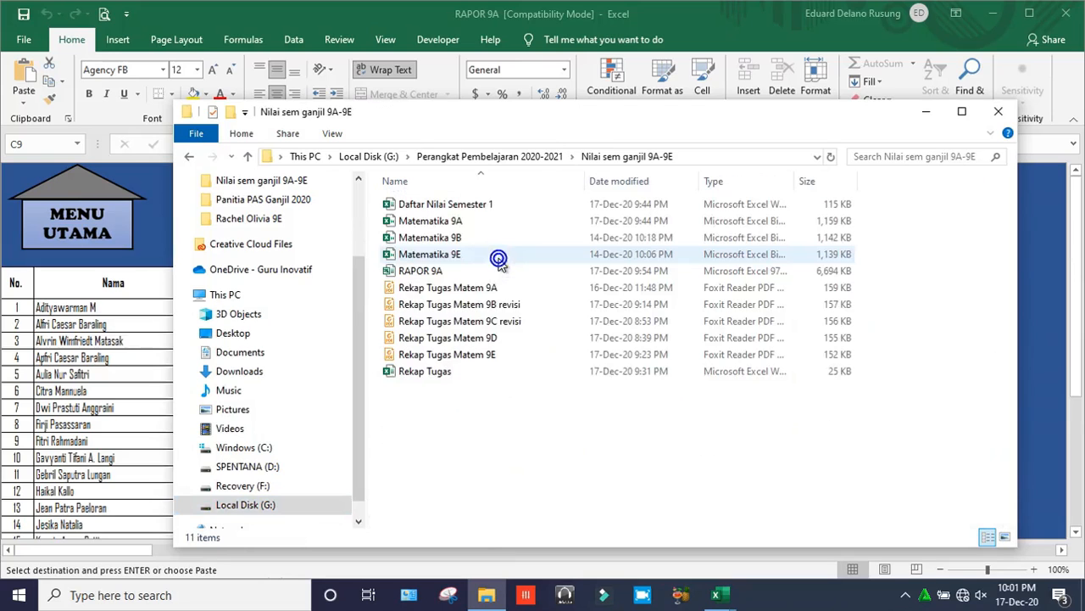
left_click(462, 223)
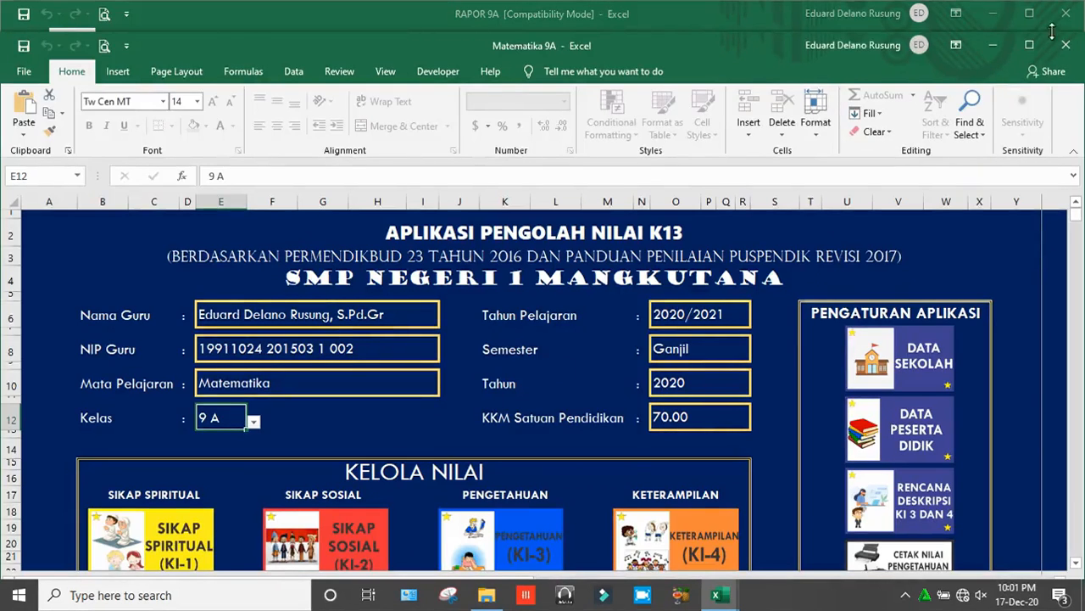
left_click(1029, 44)
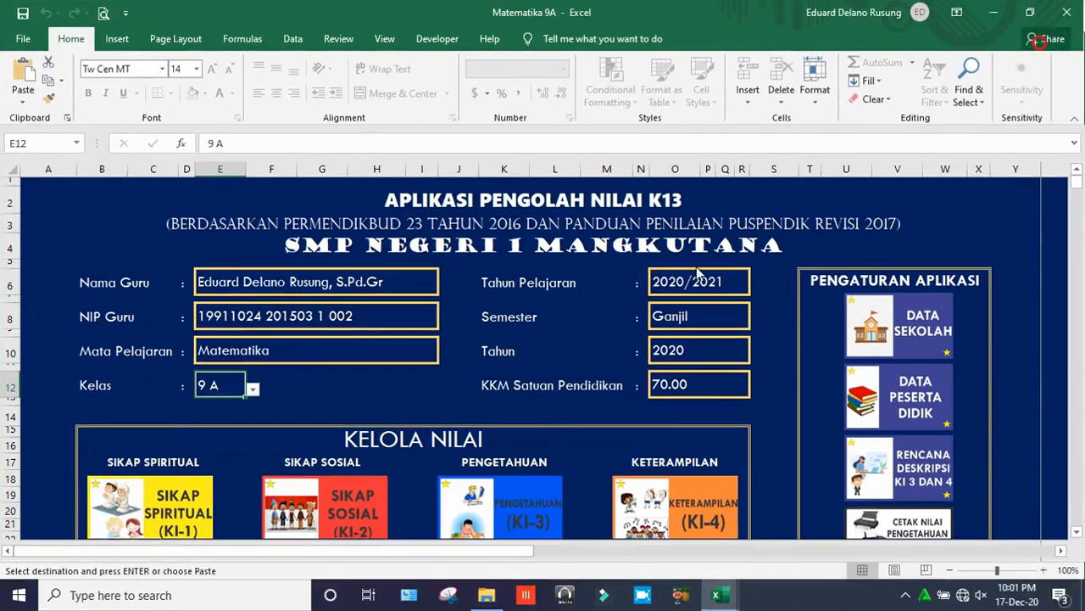
Open the SIKAP SPIRITUAL (KI-1) sheet and enter 3 for all nine indicators of the first student in C6:K6
left_click(178, 515)
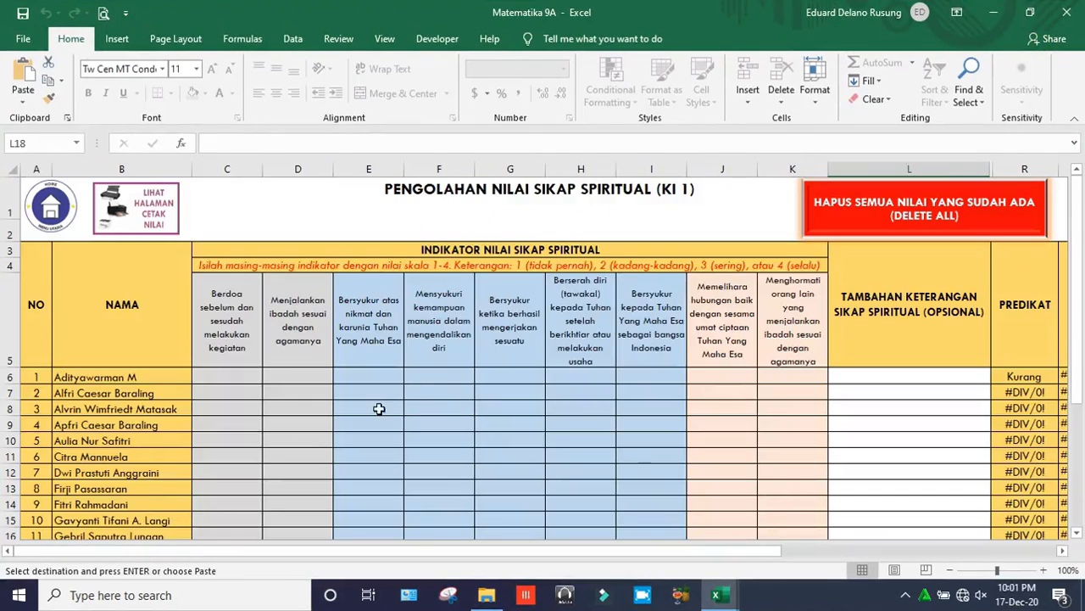
left_click(212, 377)
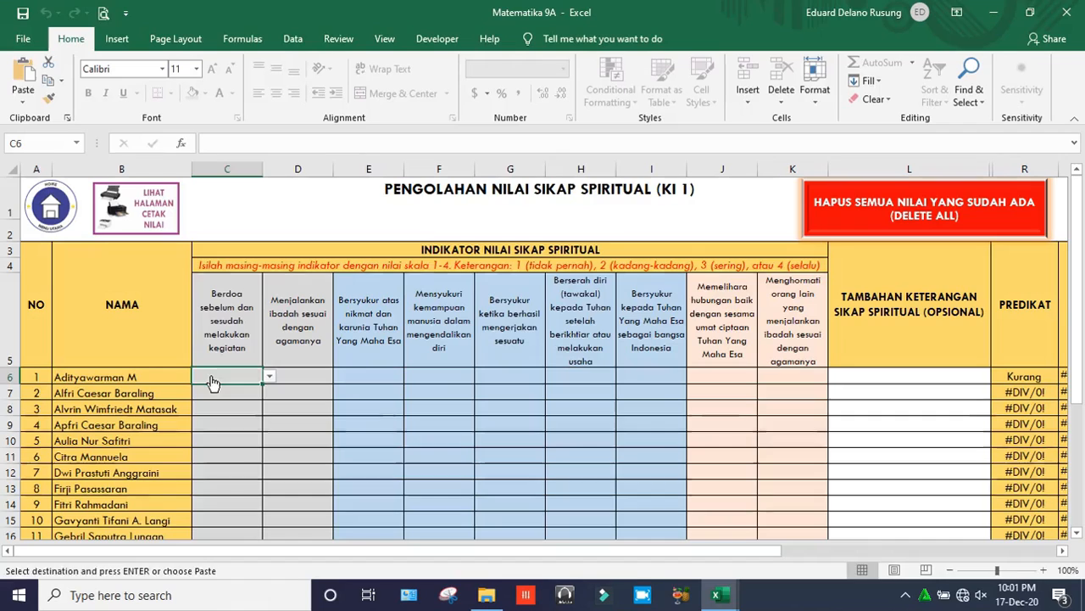
type("3")
key("Right")
key("3")
key("Right")
key("3")
key("Right")
key("3")
key("Right")
key("3")
key("Right")
key("3")
key("Right")
key("3")
key("Right")
key("3")
key("Right")
key("3")
key("Return")
Enter 3 for all nine indicators of the second student in C7:K7, and 3 in H8 and K8 for the third student
type("3")
key("Left")
key("3")
key("Left")
key("3")
key("Left")
key("3")
key("Left")
key("3")
key("Left")
key("3")
key("Left")
key("3")
key("Left")
key("3")
key("Left")
key("3")
key("Return")
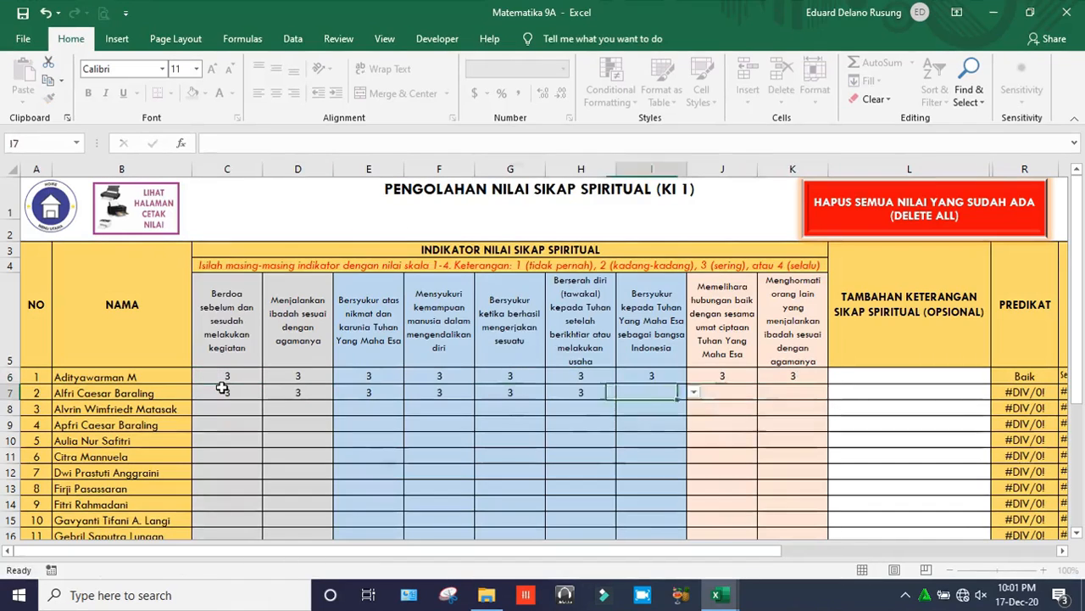
key("Right")
key("Right")
key("Right")
key("Right")
key("Right")
key("3")
key("Right")
key("Right")
key("Right")
key("3")
key("3")
key("Return")
key("Return")
key("BackSpace")
key("Return")
Complete the third student's indicators with 3, 4, 3, 4, 3 in C8:G8, 4 in I8 and 3 in J8
left_click(238, 409)
type("3")
key("Right")
type("4")
key("Right")
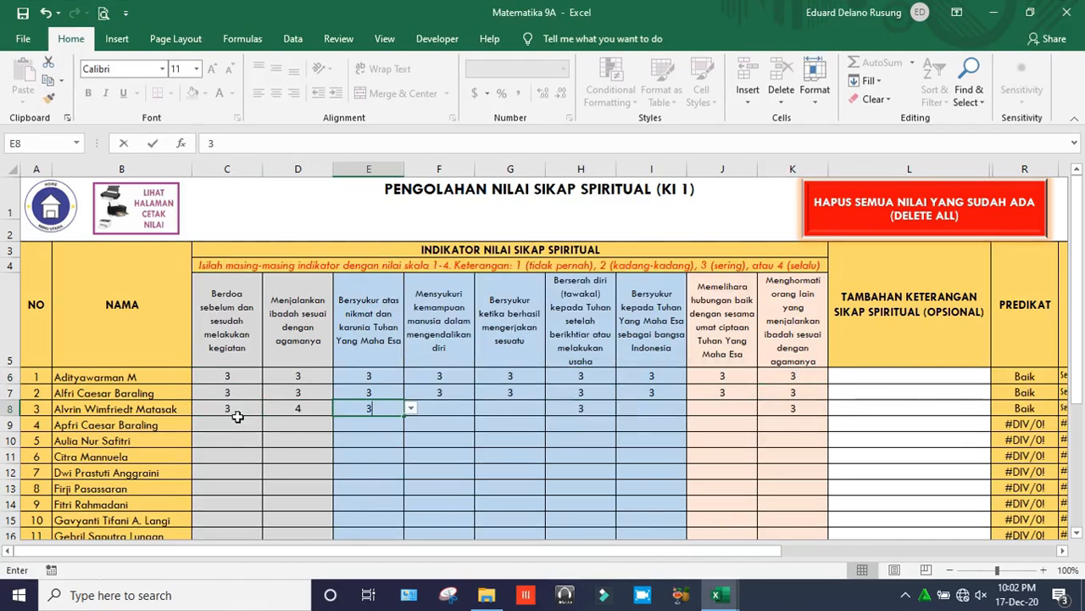
type("3")
key("Right")
type("4")
key("Right")
type("3")
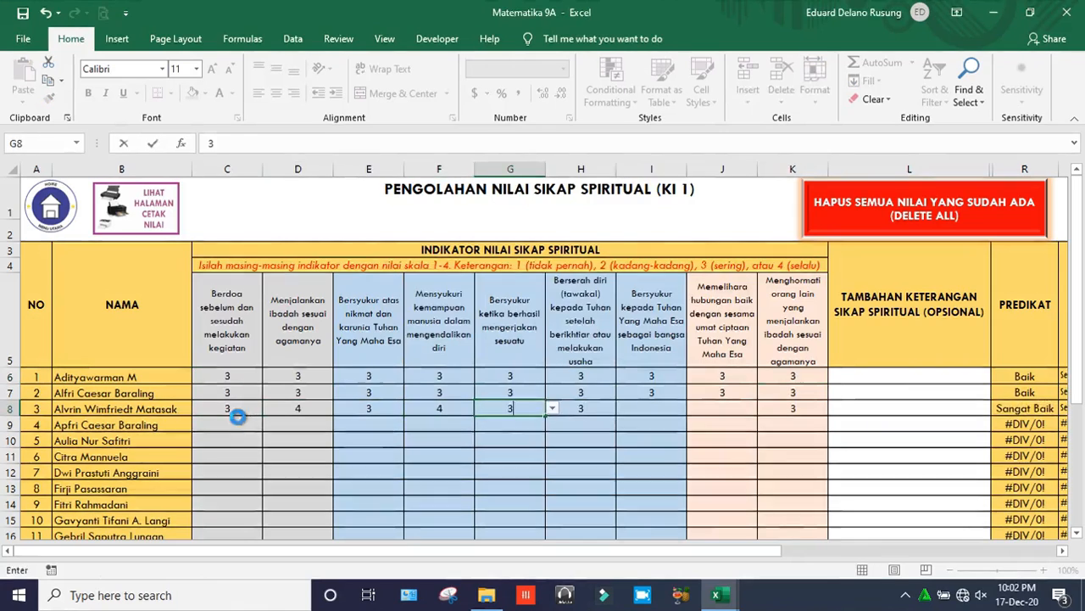
key("Right")
key("Right")
type("4")
key("Right")
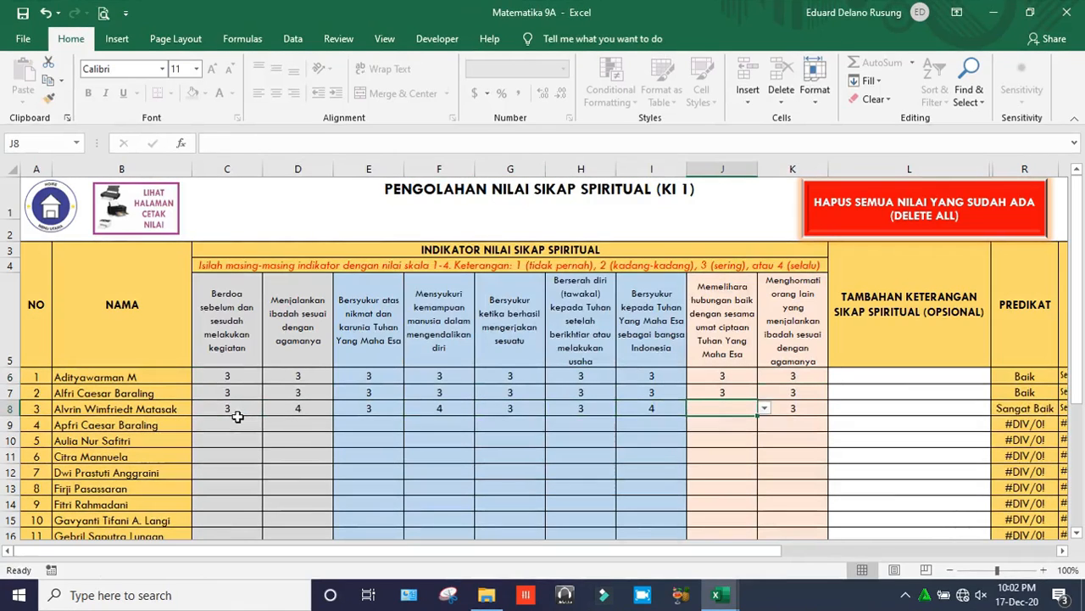
type("3")
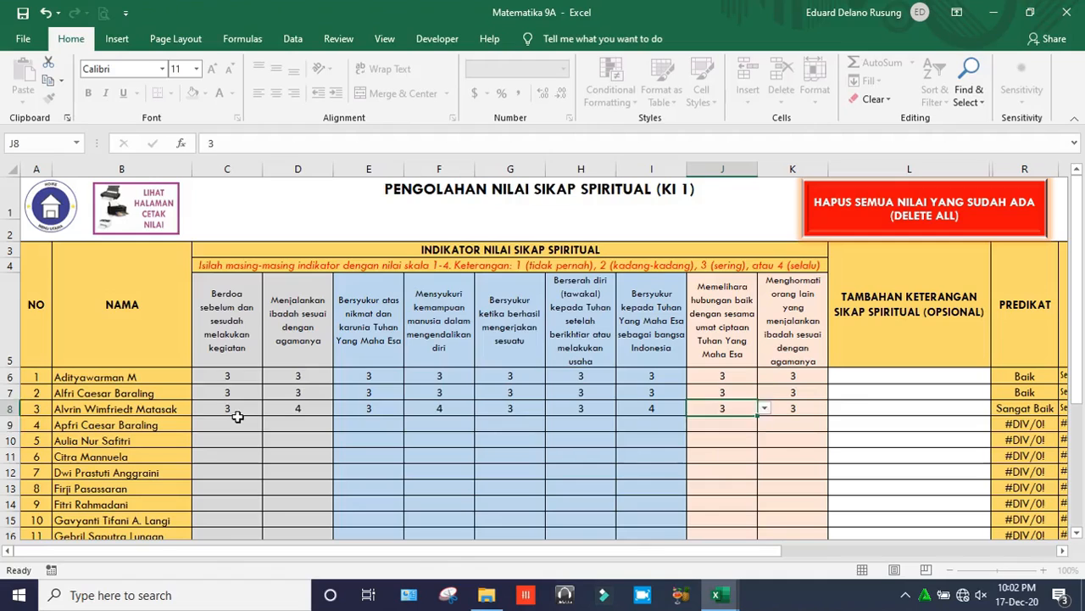
key("Return")
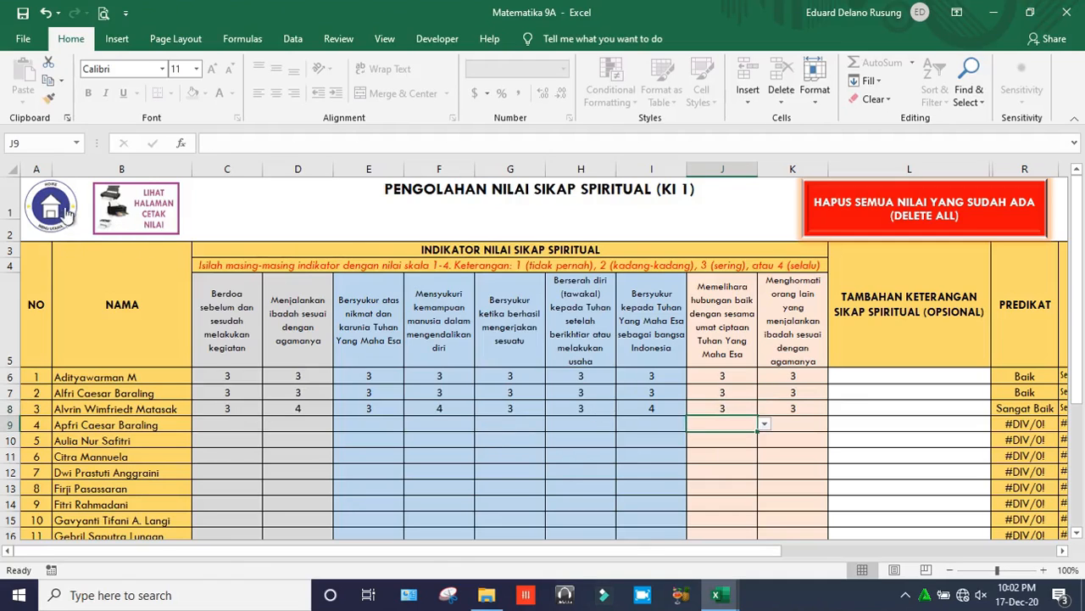
Open the spiritual attitude print page and copy all students' predicates and descriptions in C8:D39
left_click(155, 219)
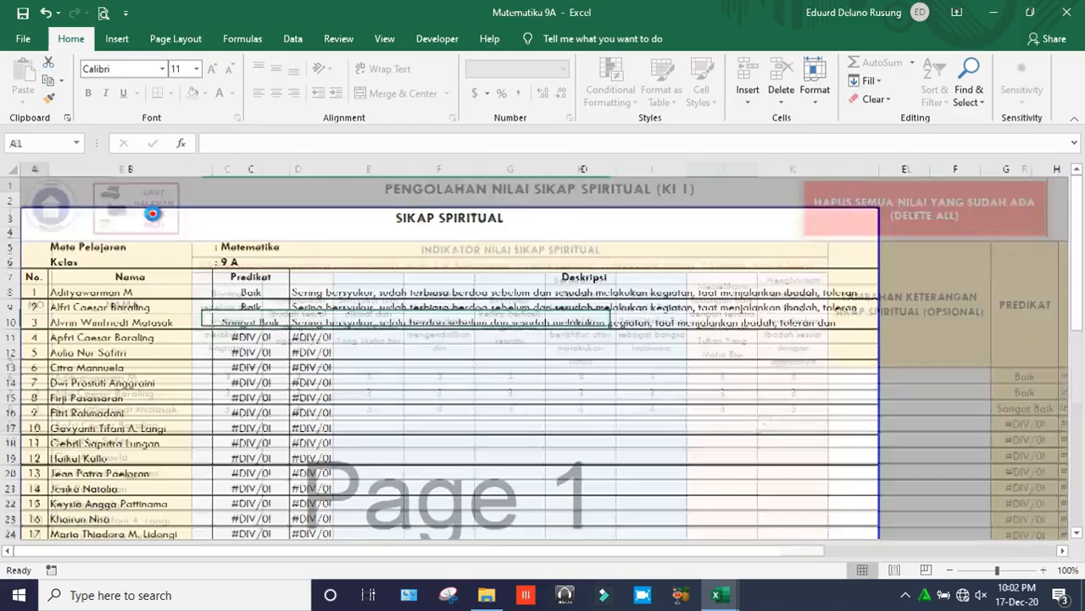
left_click(254, 294)
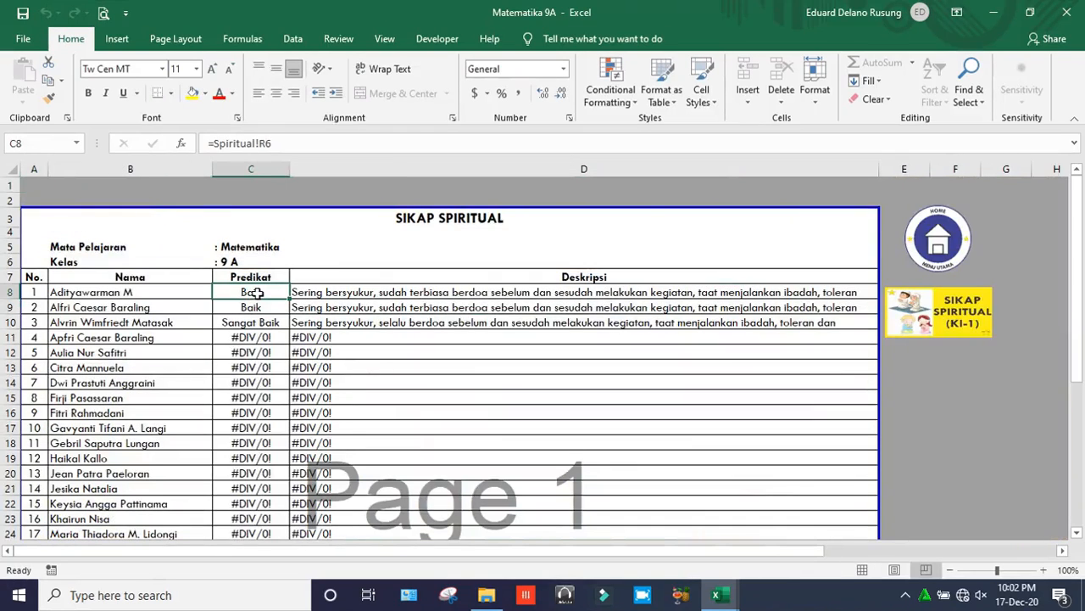
left_click_drag(256, 291, 383, 472)
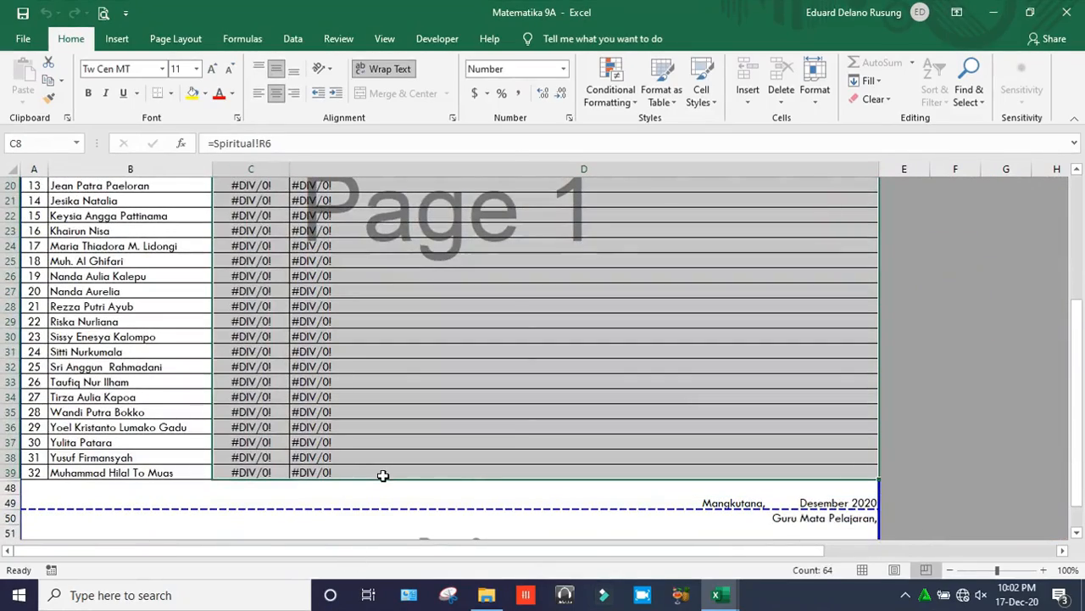
right_click(383, 475)
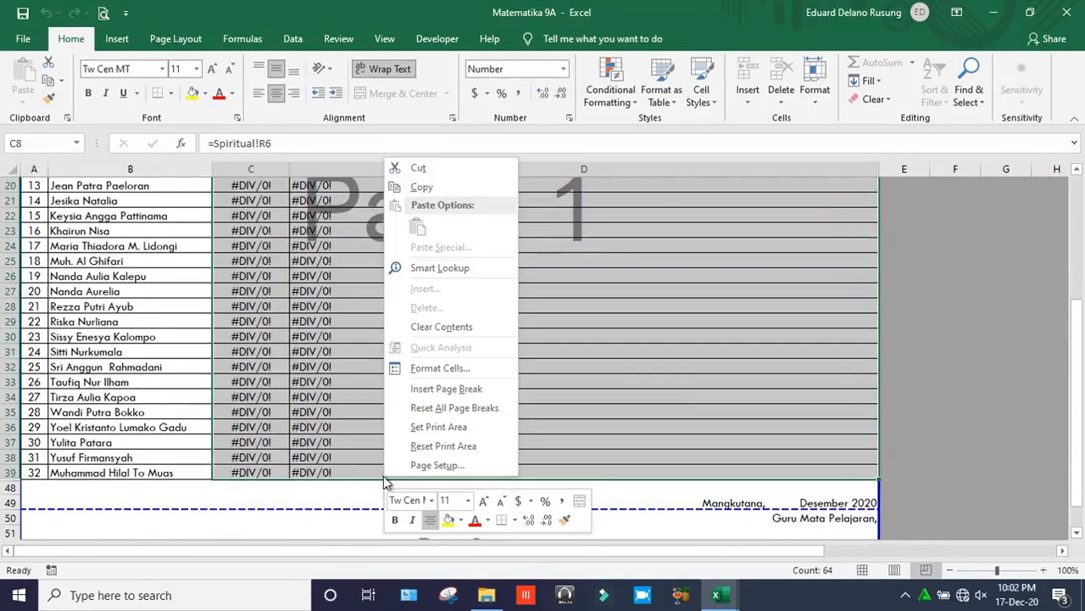
left_click(450, 189)
Switch to the RAPOR 9A workbook and paste the copied predicates and descriptions as values from C9 of the SIKAP SPIRITUAL sheet
left_click(994, 11)
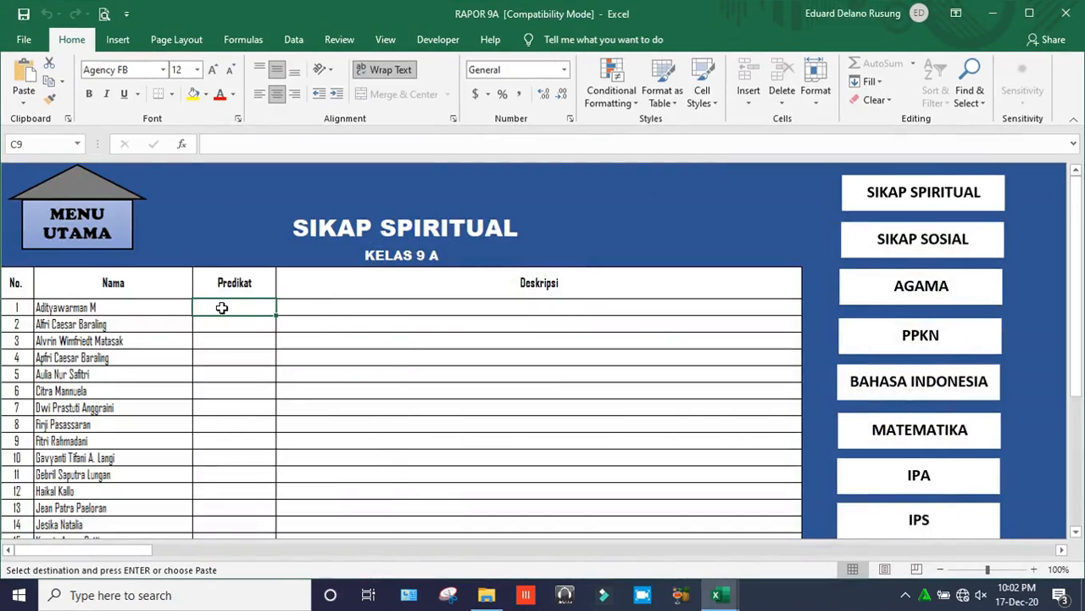
right_click(222, 310)
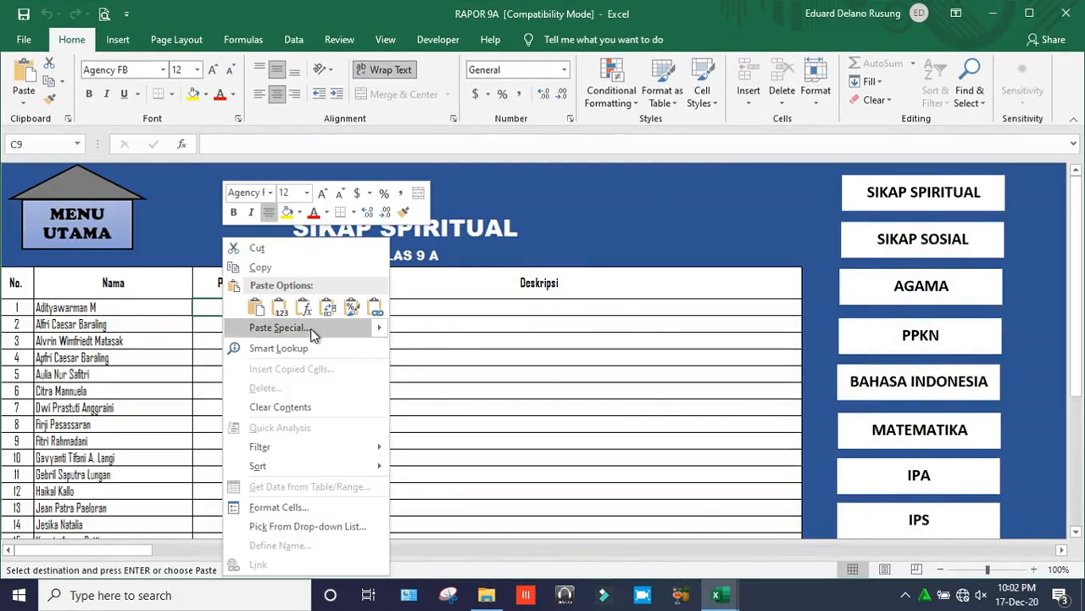
left_click(212, 310)
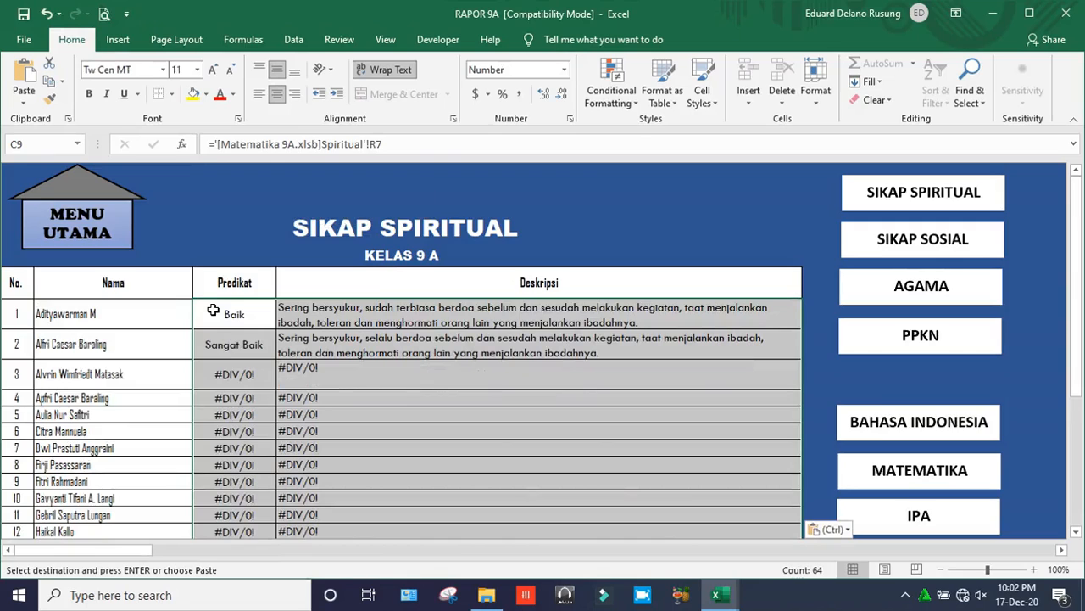
right_click(213, 310)
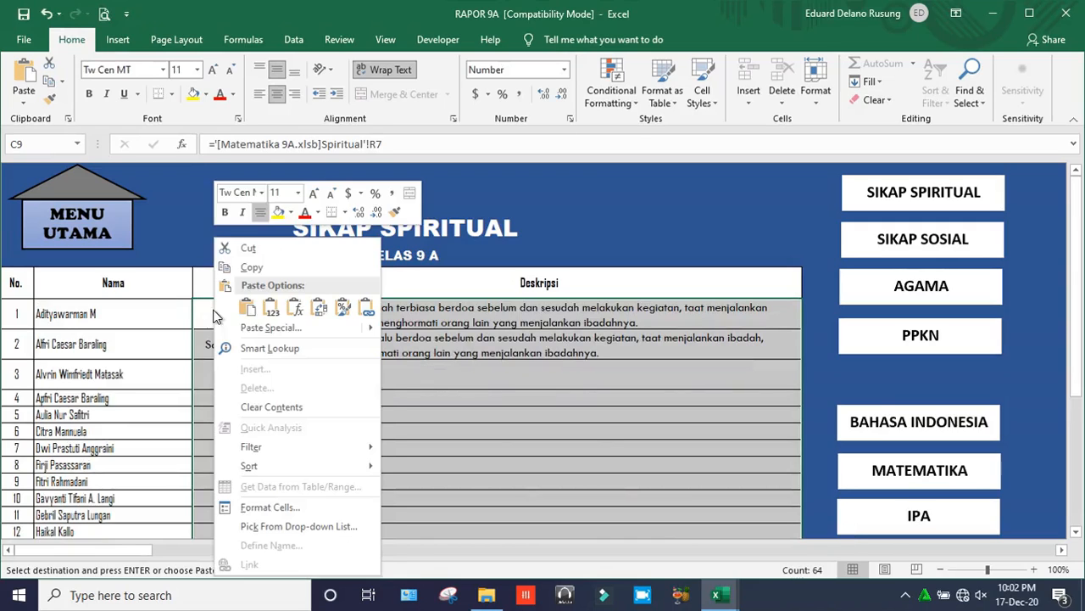
left_click(271, 309)
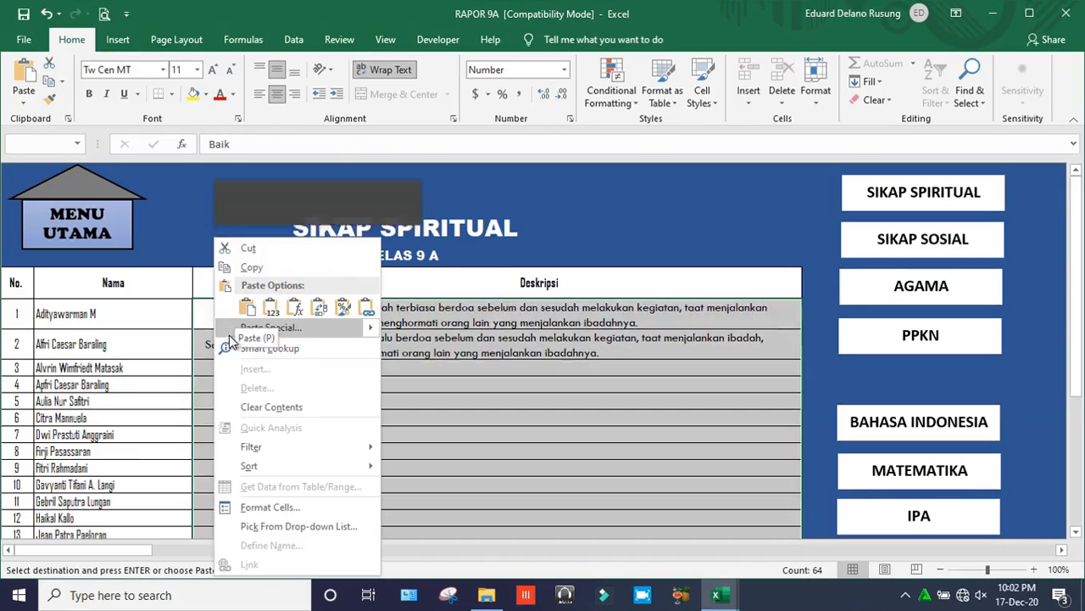
left_click(270, 310)
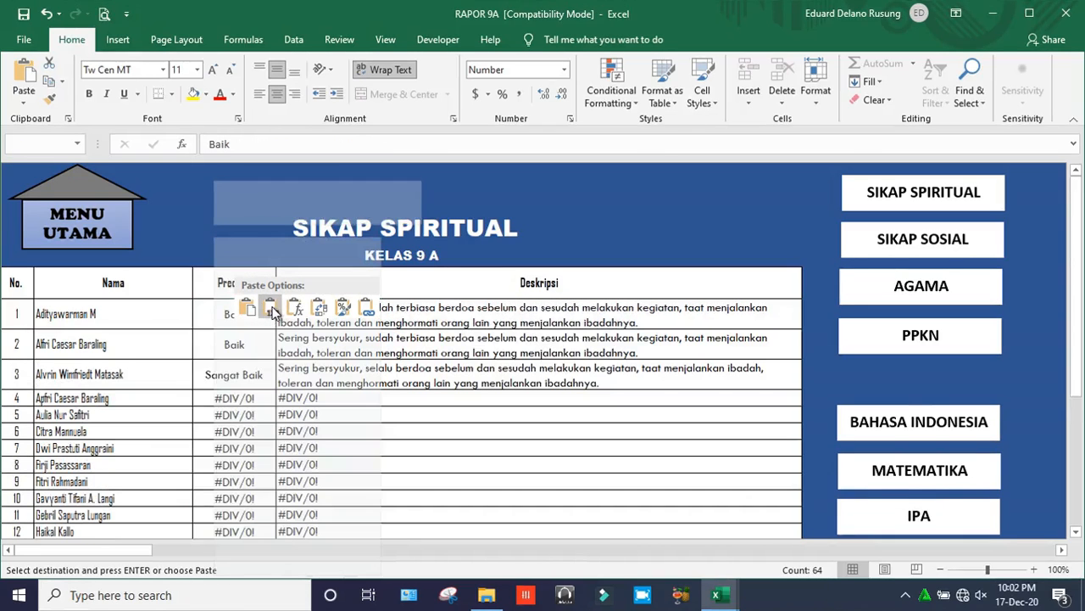
Check the pasted predicates and descriptions in the SIKAP SPIRITUAL table down to the last student
left_click(387, 397)
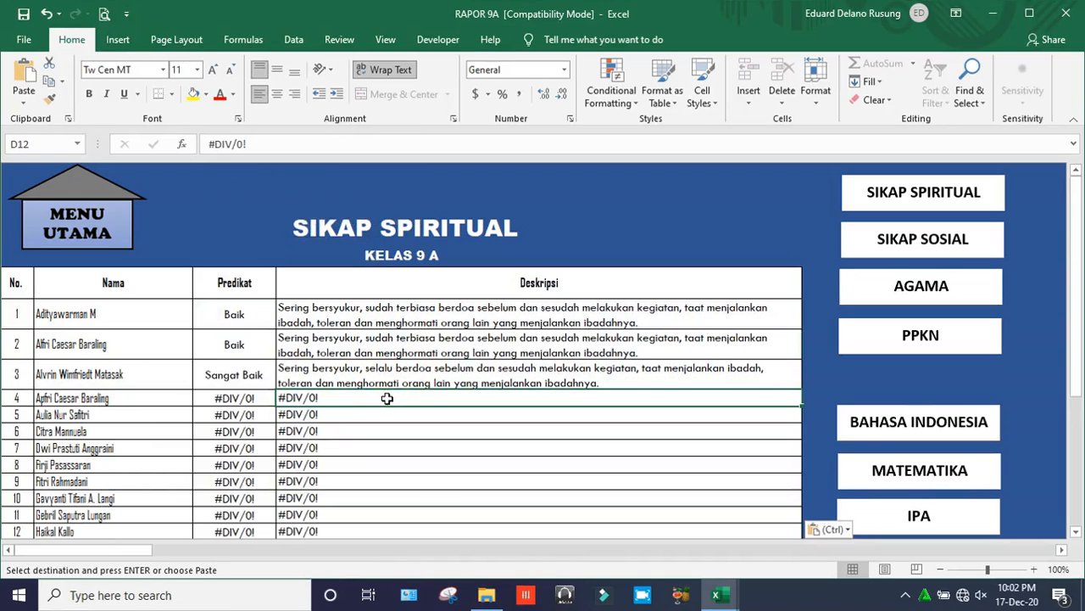
key("Left")
key("Down")
key("Down")
key("Down")
key("Down")
key("Down")
key("Down")
key("Down")
key("Down")
key("Down")
key("Down")
key("Down")
key("Down")
key("Down")
key("Down")
key("Down")
key("Down")
key("Down")
key("Down")
key("Down")
key("Down")
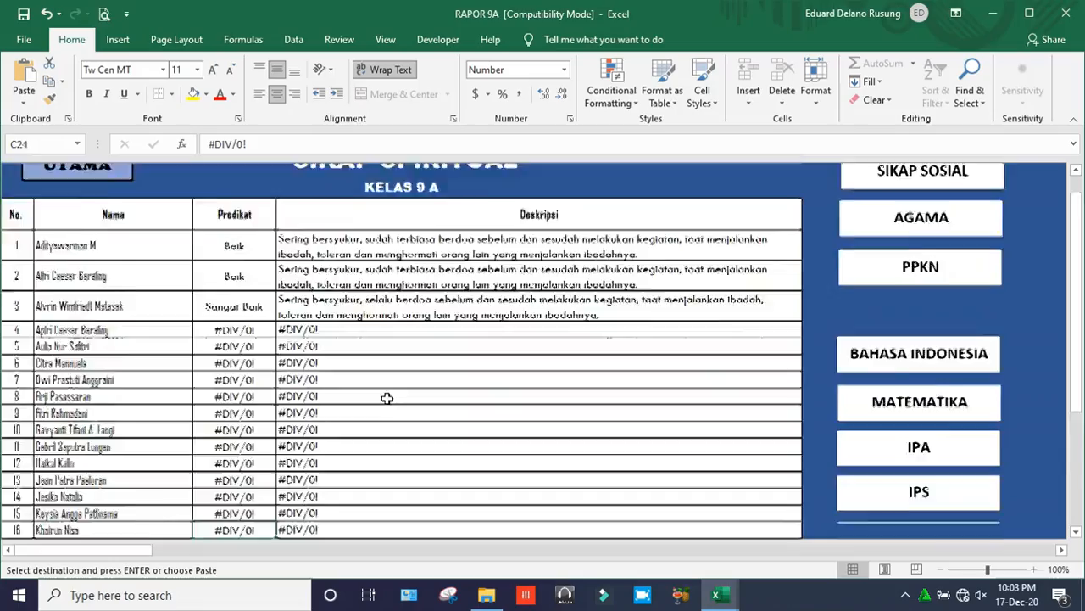
key("Up")
key("Up")
key("Up")
key("Up")
key("Up")
key("Up")
key("Up")
key("Up")
key("Up")
key("Up")
key("Up")
key("Up")
key("Up")
key("Up")
key("Up")
key("Up")
key("Up")
key("Up")
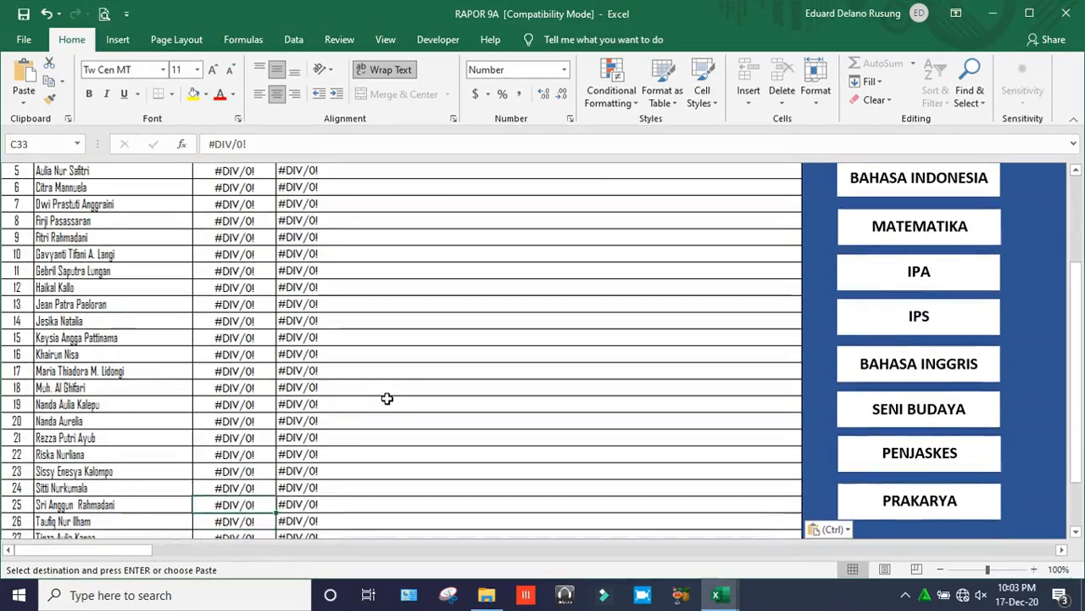
key("Right")
key("ctrl+Down")
key("Up")
key("Up")
key("Up")
key("Up")
key("Up")
key("Up")
key("Up")
key("Up")
key("Up")
key("Up")
key("Up")
key("Up")
key("Up")
key("Up")
key("Up")
key("Up")
key("Up")
key("Up")
key("Up")
key("Up")
key("Up")
key("Up")
key("Up")
key("Up")
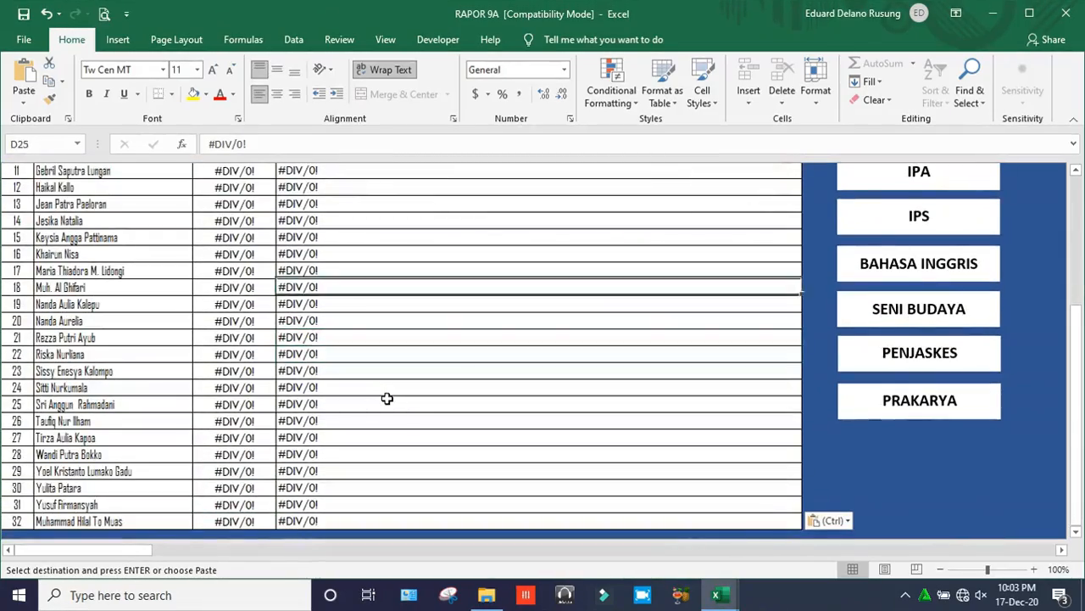
key("Left")
key("ctrl+Down")
key("Up")
key("Up")
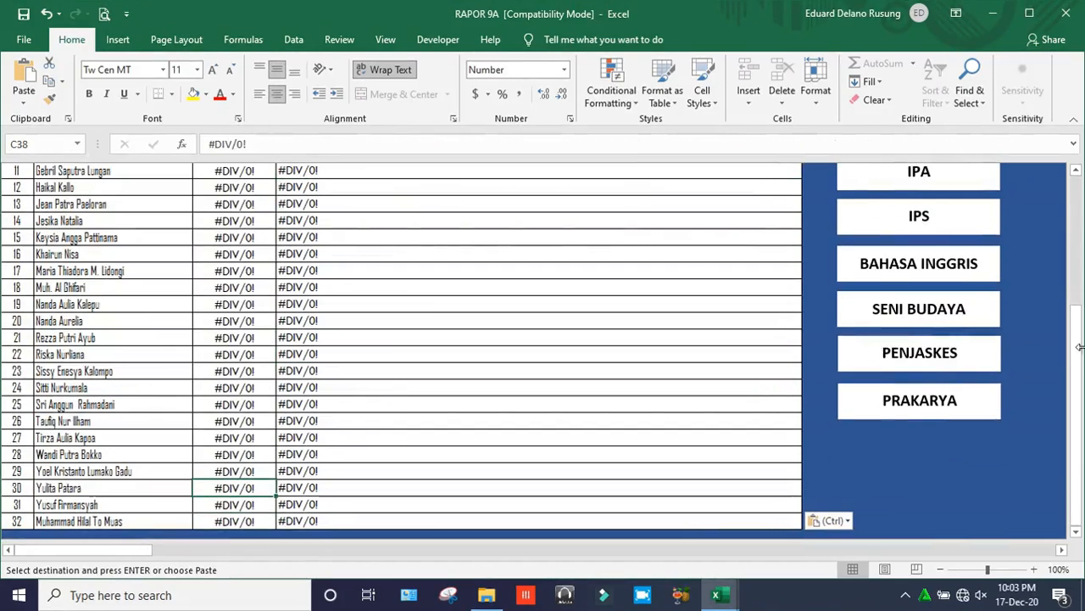
left_click_drag(1080, 346, 1079, 216)
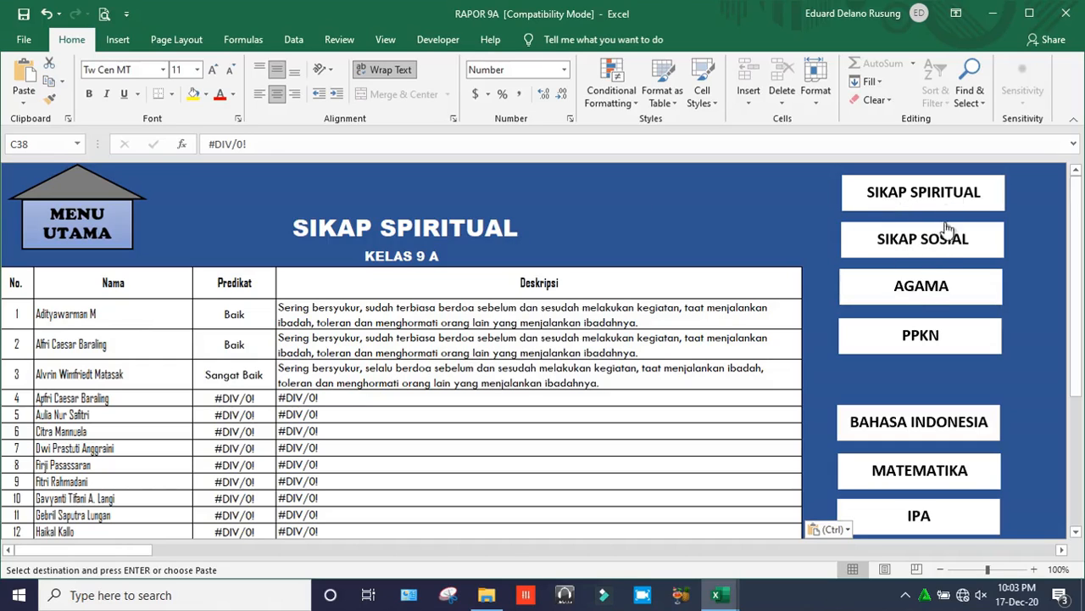
Go through the main menu to view the SIKAP SOSIAL and SIKAP SPIRITUAL sheets, ending on SIKAP SOSIAL
left_click(131, 229)
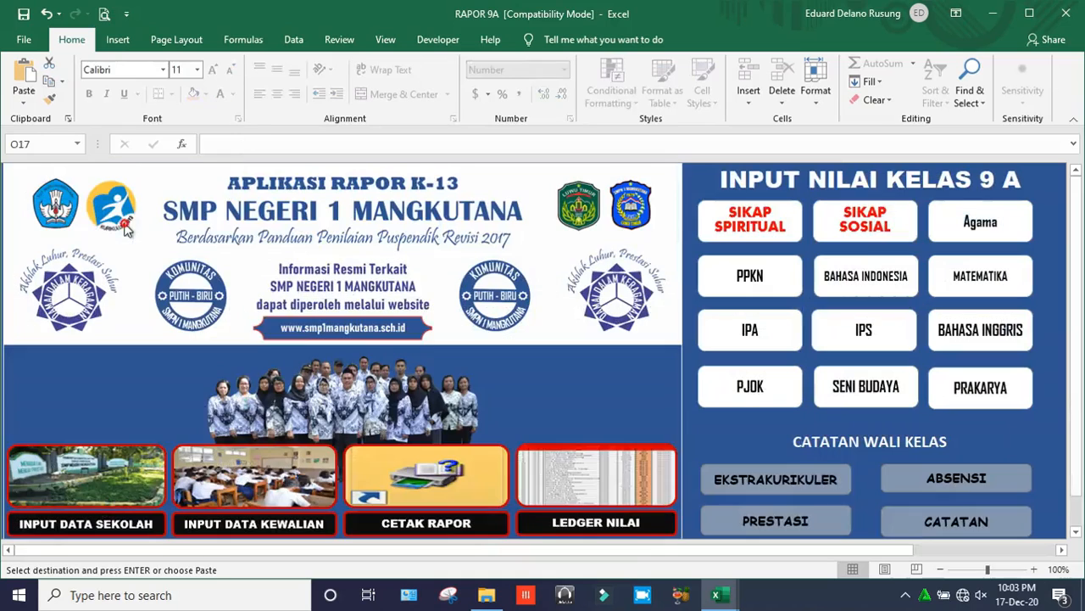
left_click(859, 214)
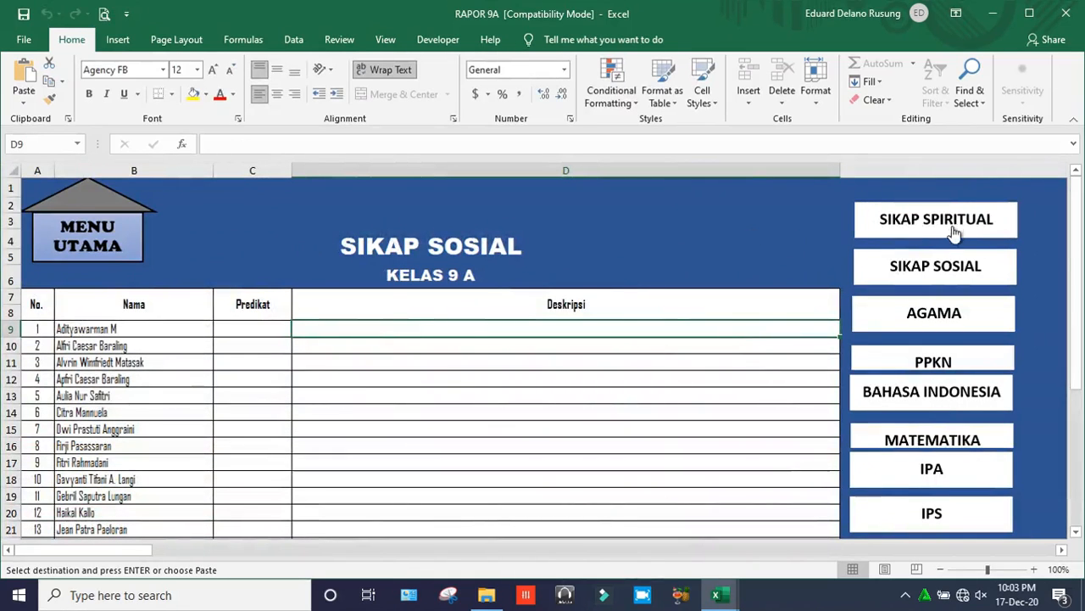
left_click(948, 222)
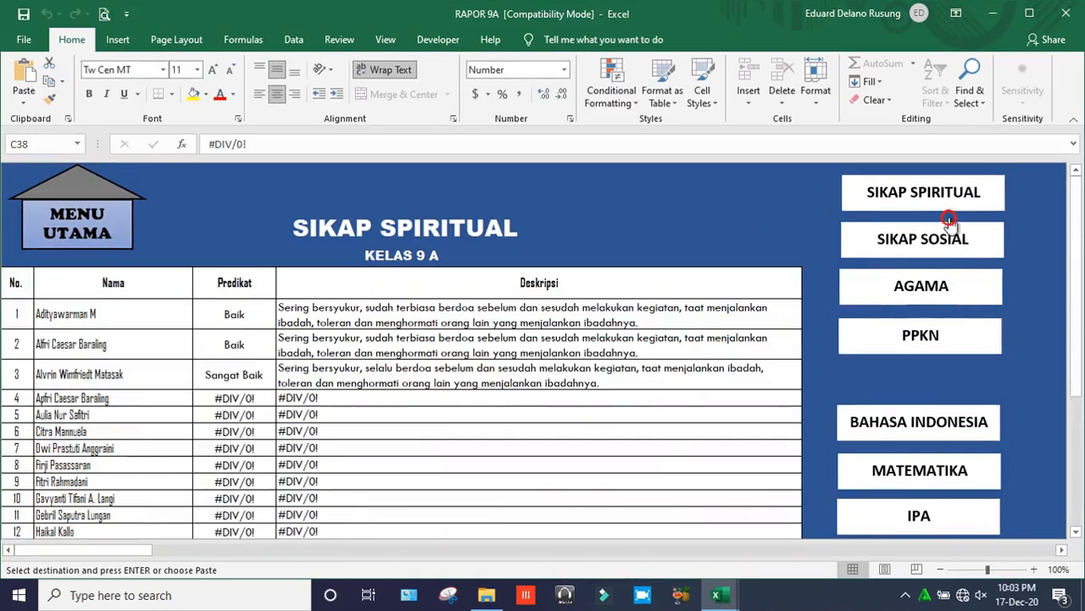
left_click(896, 259)
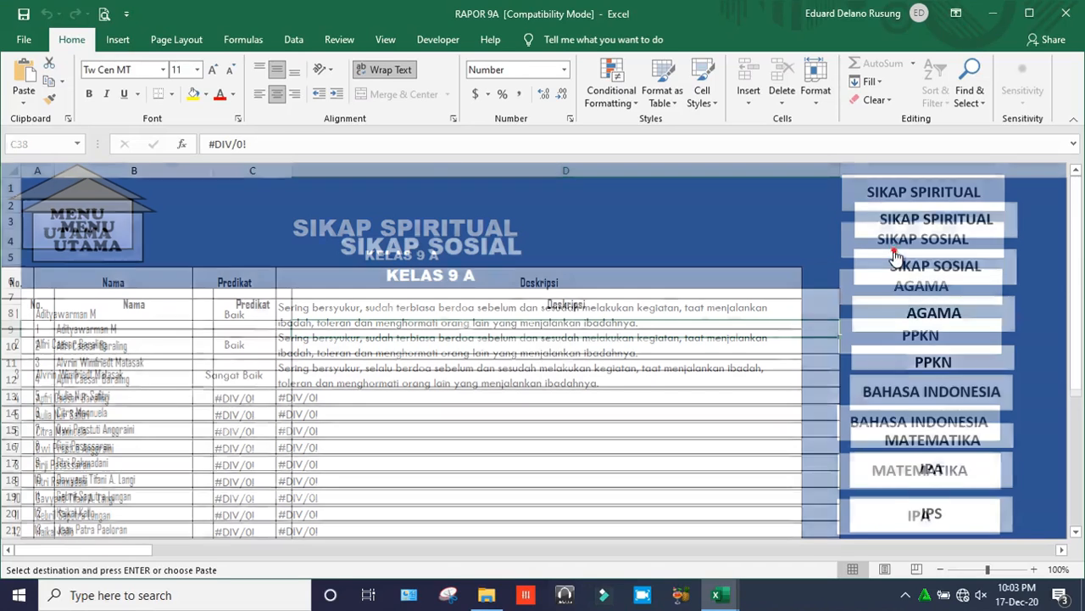
Switch to the Matematika 9A workbook and open the print page of the social attitude (KI 2) grades
left_click(485, 594)
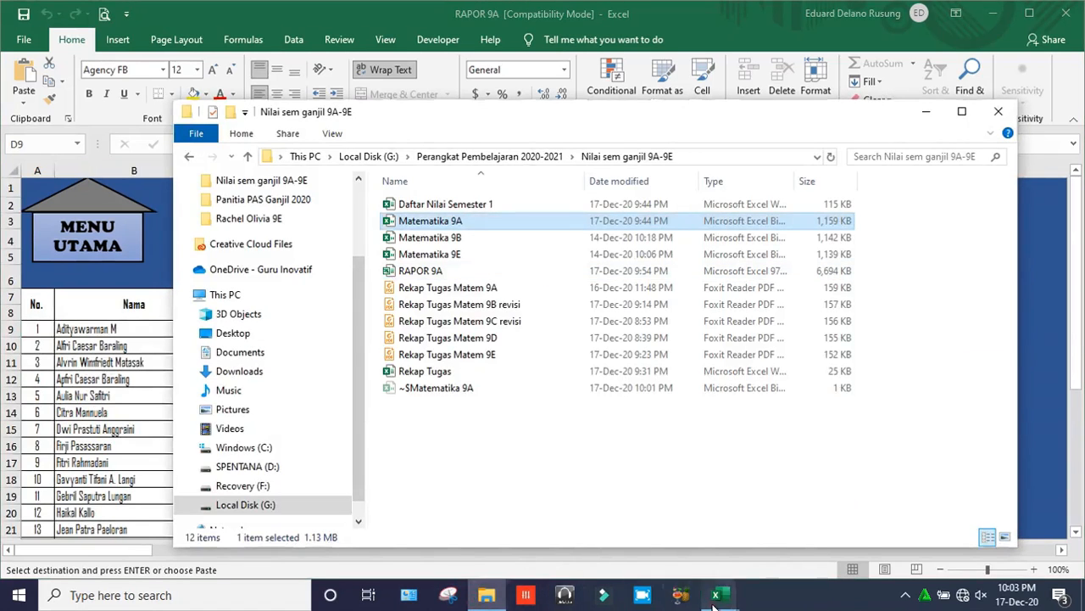
mouse_move(716, 593)
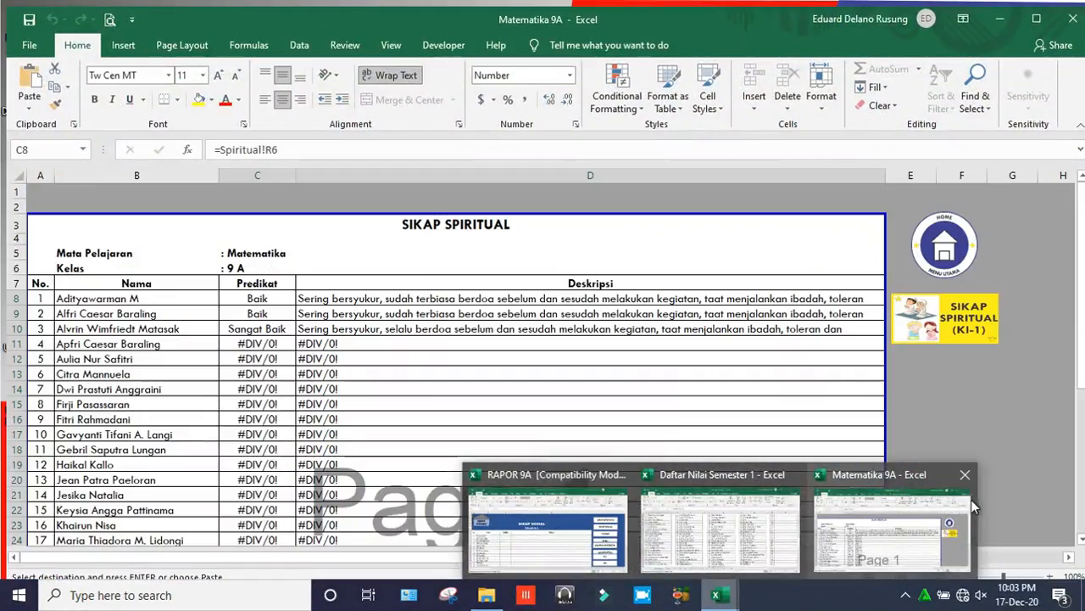
left_click(929, 517)
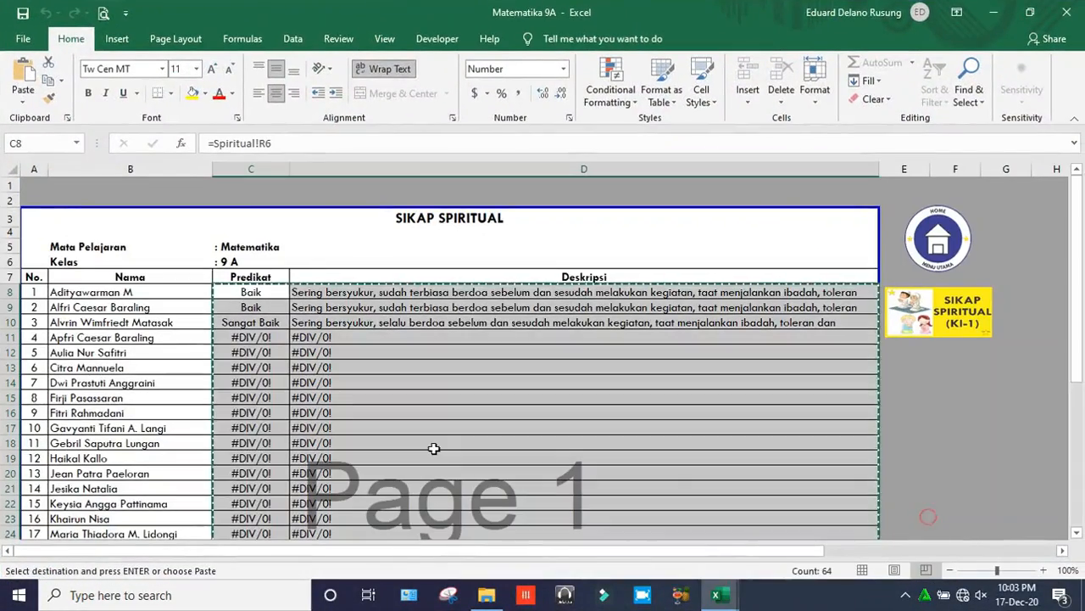
left_click(942, 246)
left_click(365, 492)
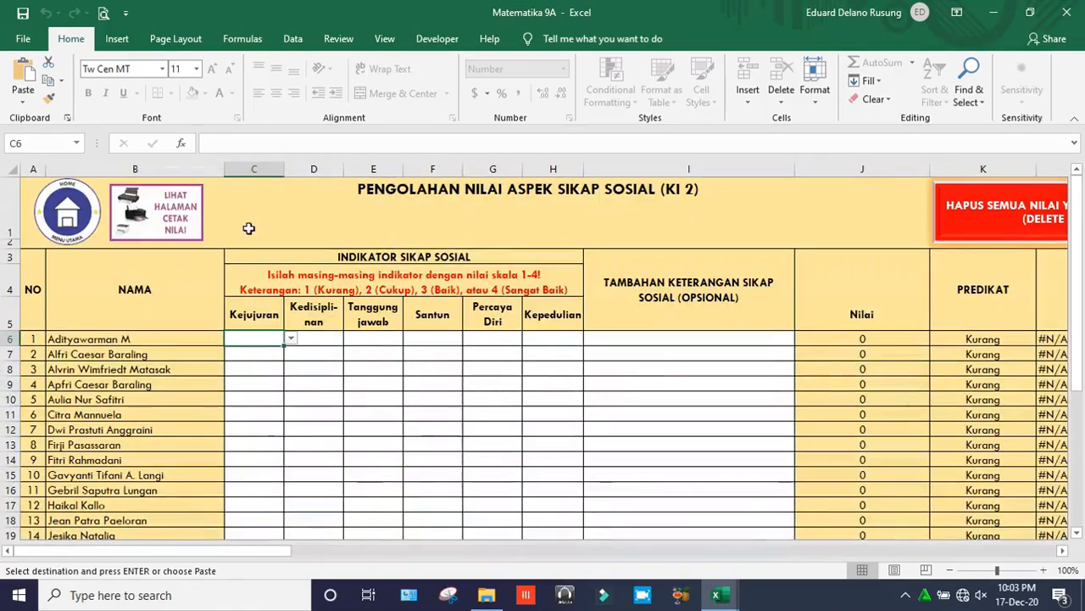
left_click(146, 222)
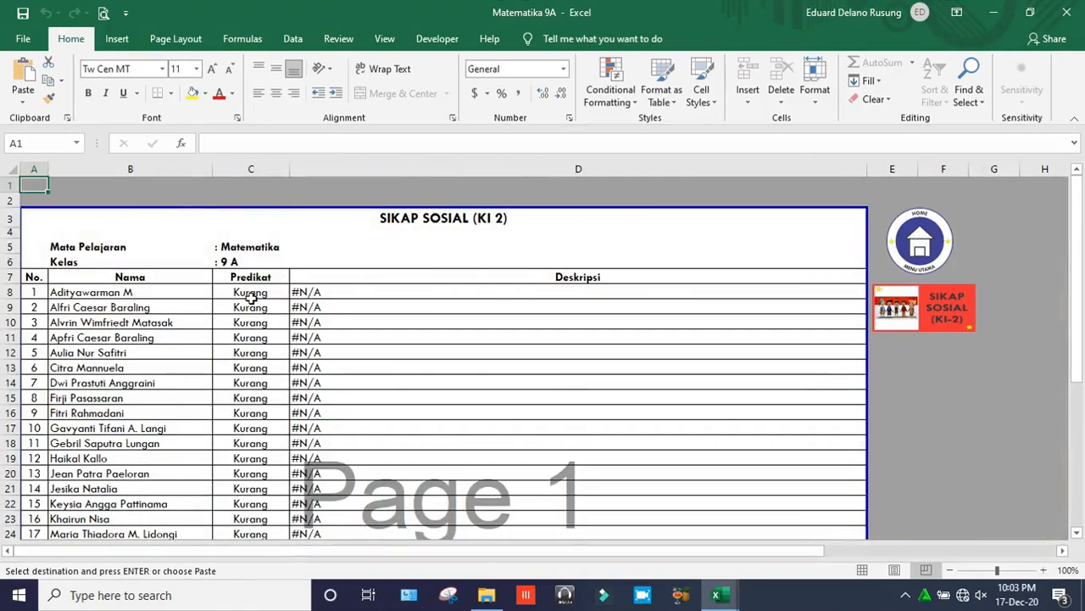
Select the social attitude predicates and descriptions in C8:D35 and return to the RAPOR 9A workbook
left_click_drag(250, 291, 360, 501)
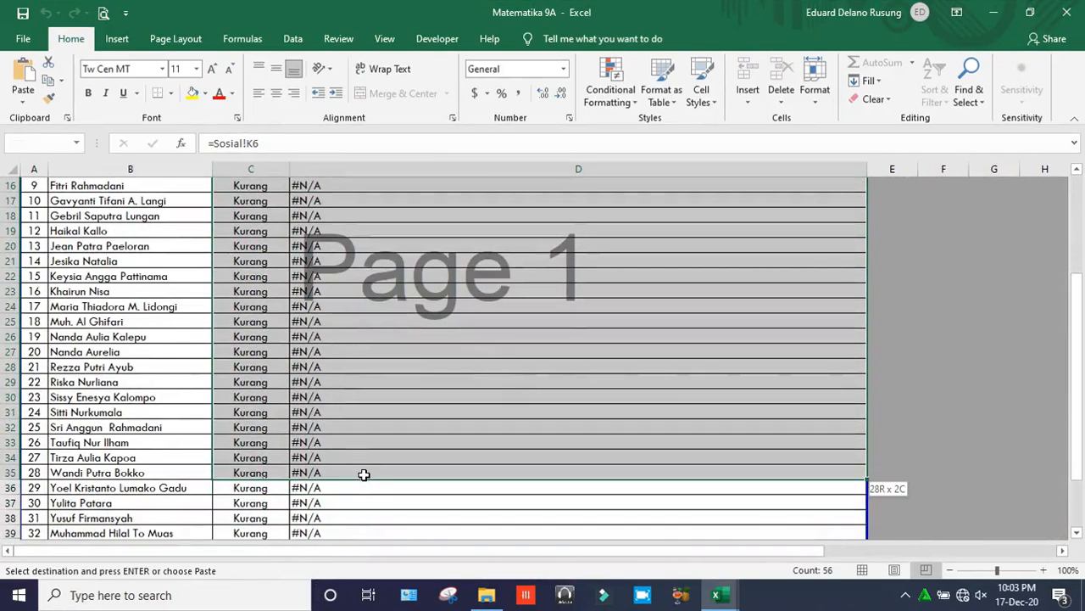
left_click_drag(364, 473, 364, 474)
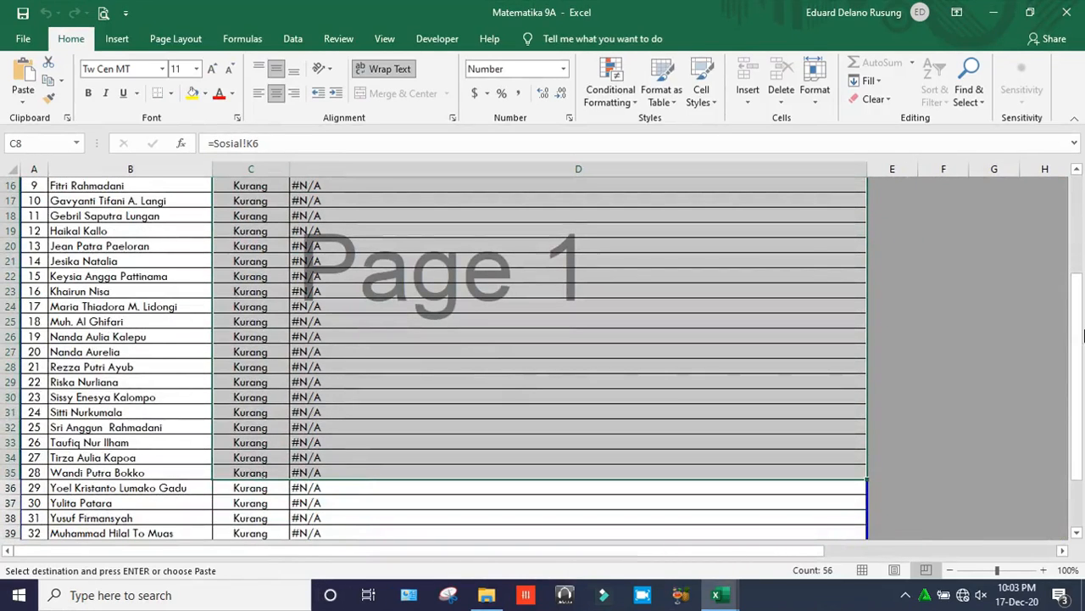
scroll(1083, 336, "up", 5)
left_click(995, 12)
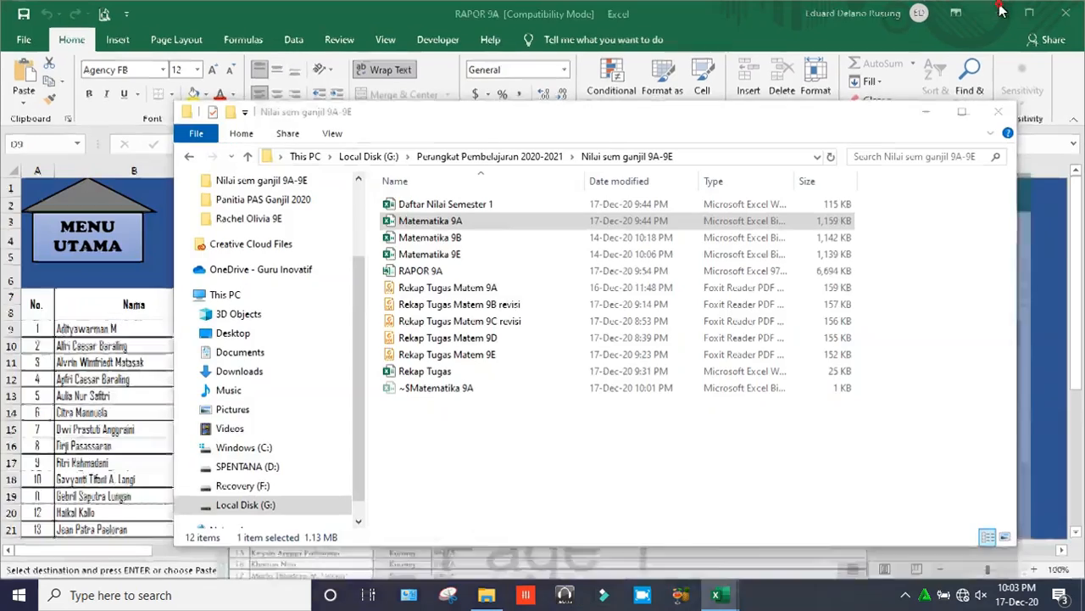
left_click(697, 5)
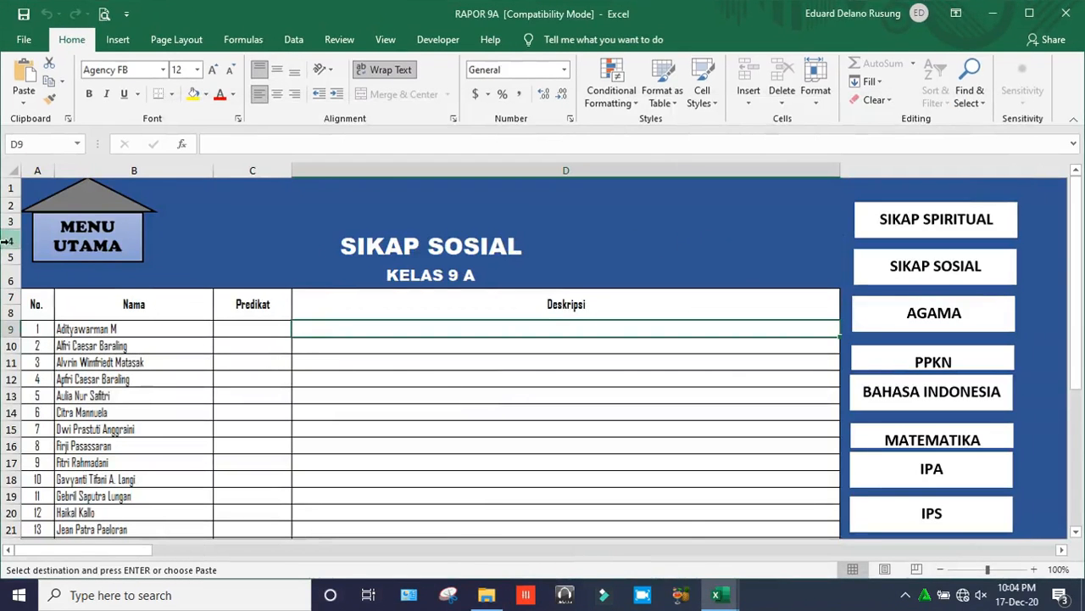
Open the MATEMATIKA sheet from the main menu and enter 78 as the first student's Pengetahuan score in C5
left_click(68, 253)
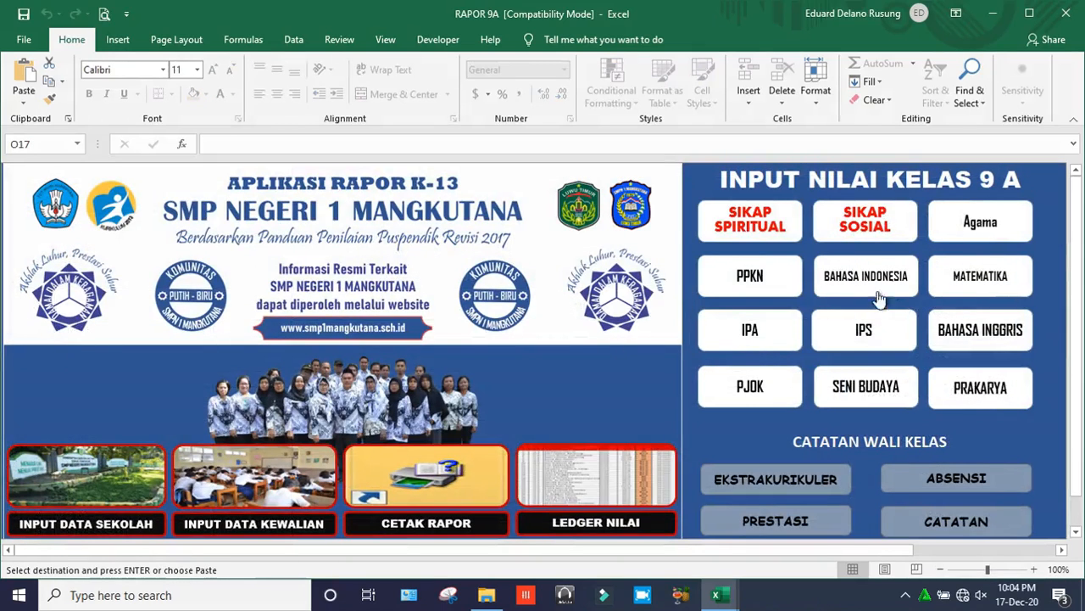
left_click(980, 280)
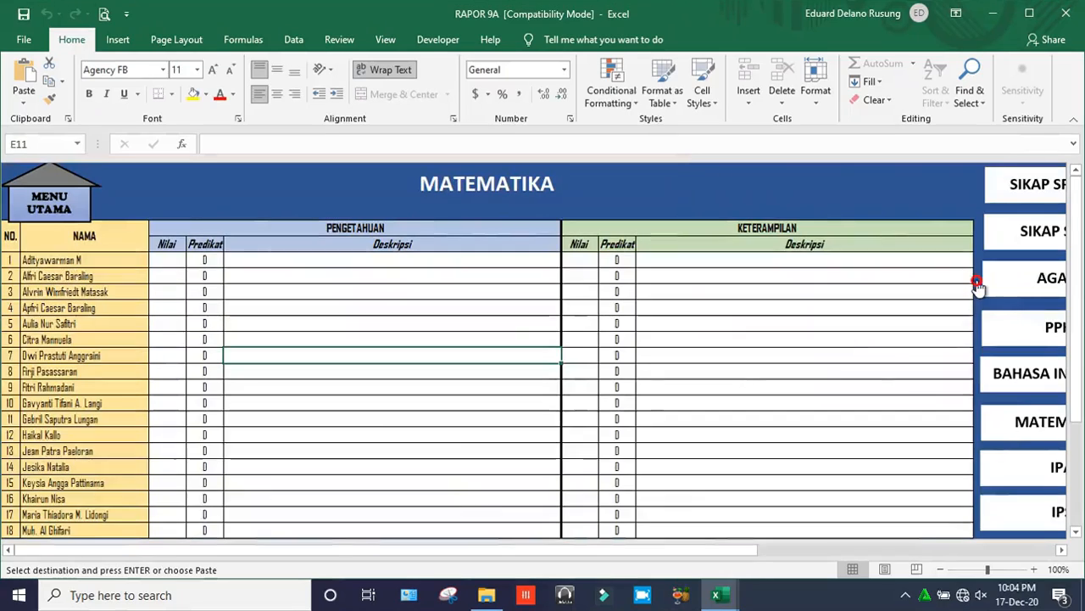
left_click(159, 257)
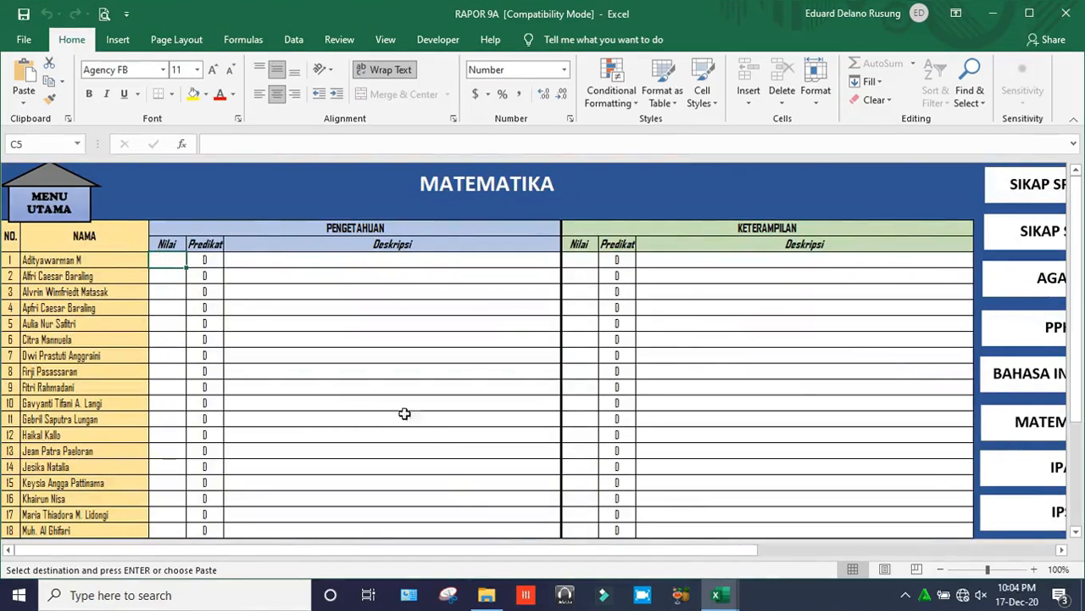
left_click(203, 258)
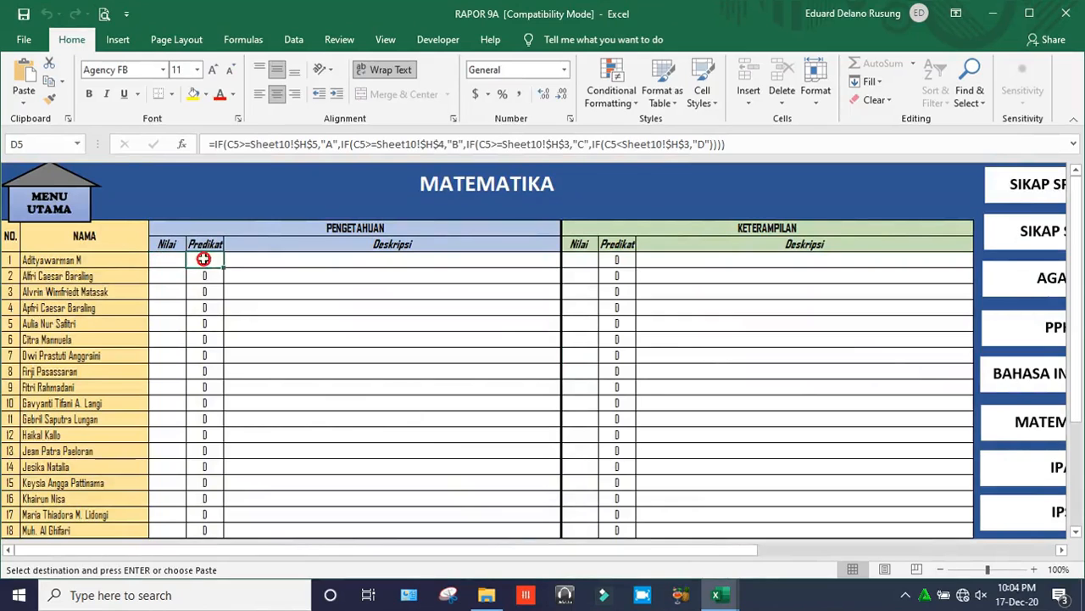
left_click(176, 265)
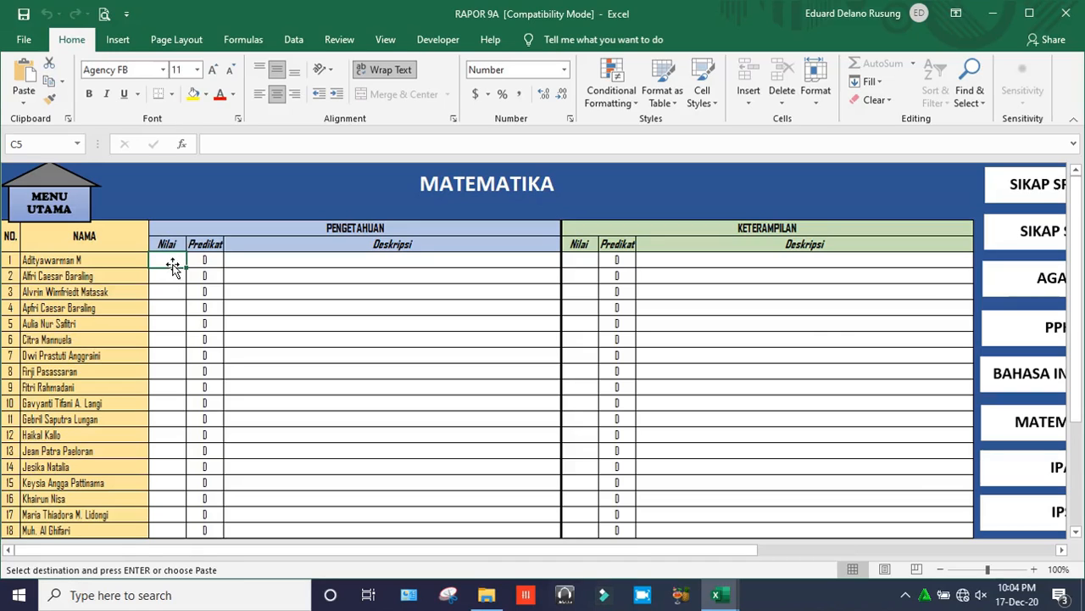
type("78")
key("Return")
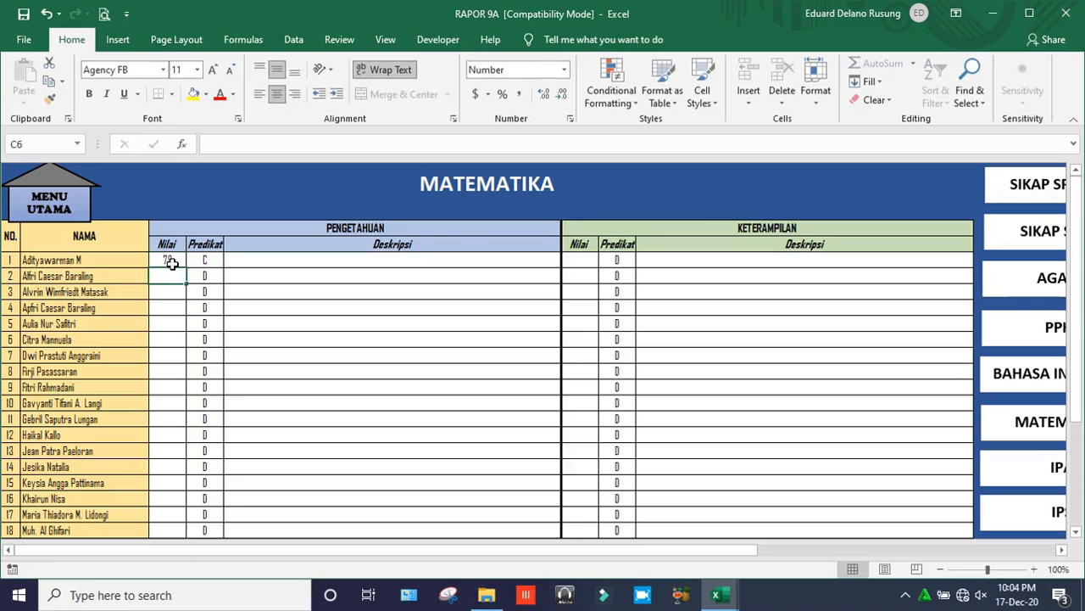
Enter 90, 78, 65, 54 and 67 as the Pengetahuan scores of students 2 to 6 in C6:C10
type("90")
key("Return")
type("78")
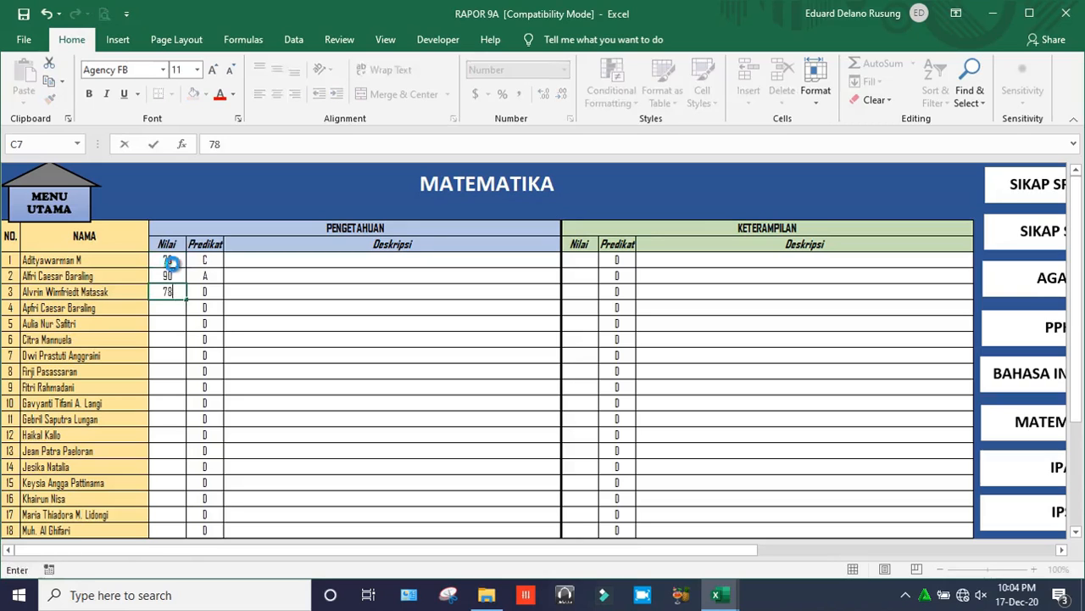
key("Return")
type("65")
key("Return")
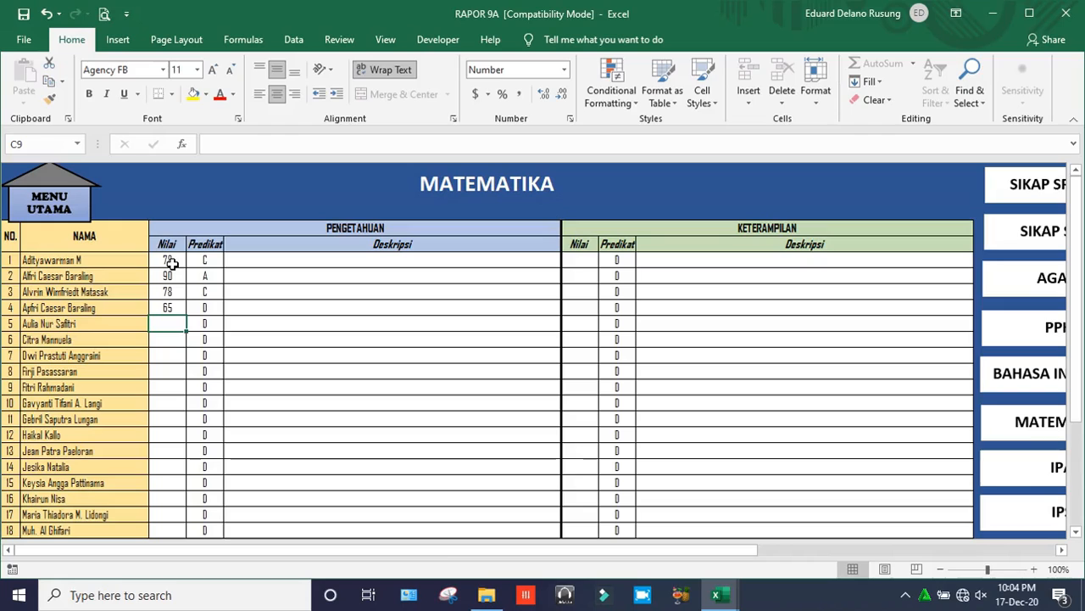
type("54")
key("Return")
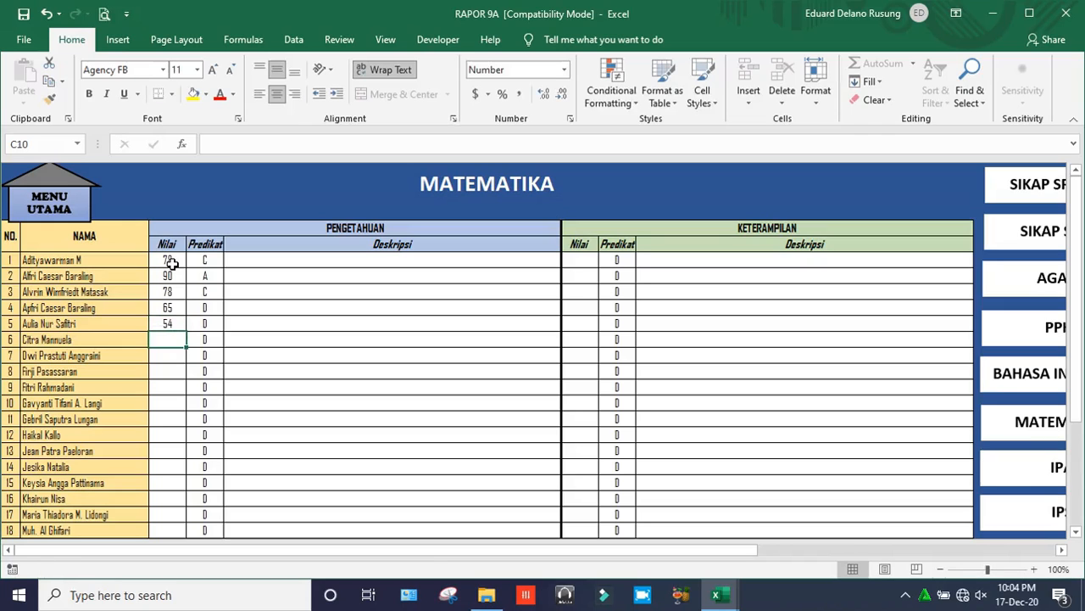
type("67")
key("Return")
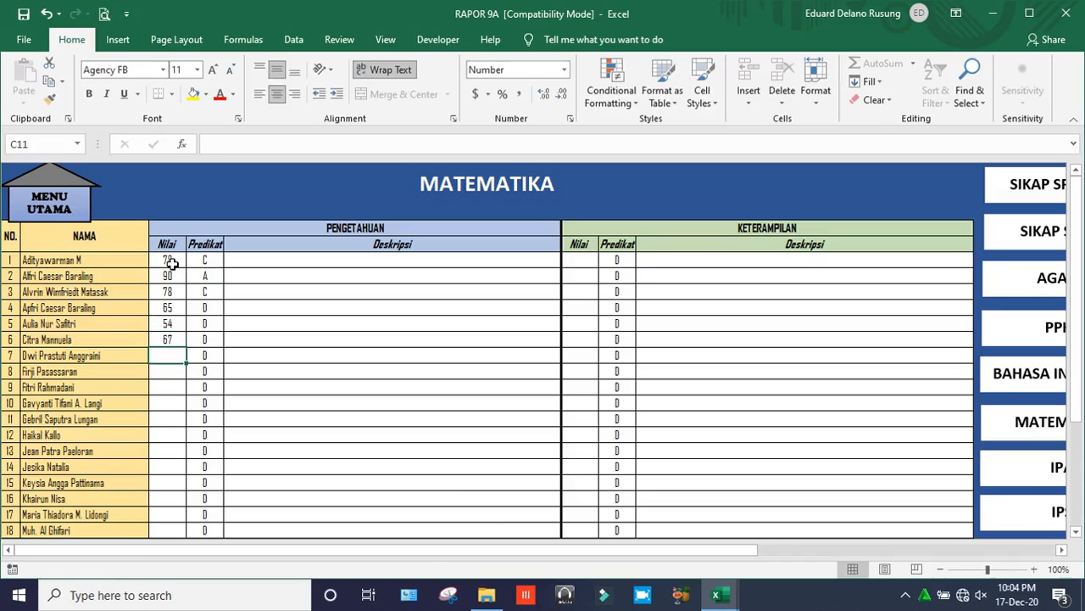
Switch to the Matematika 9A workbook and return to its main menu
mouse_move(492, 599)
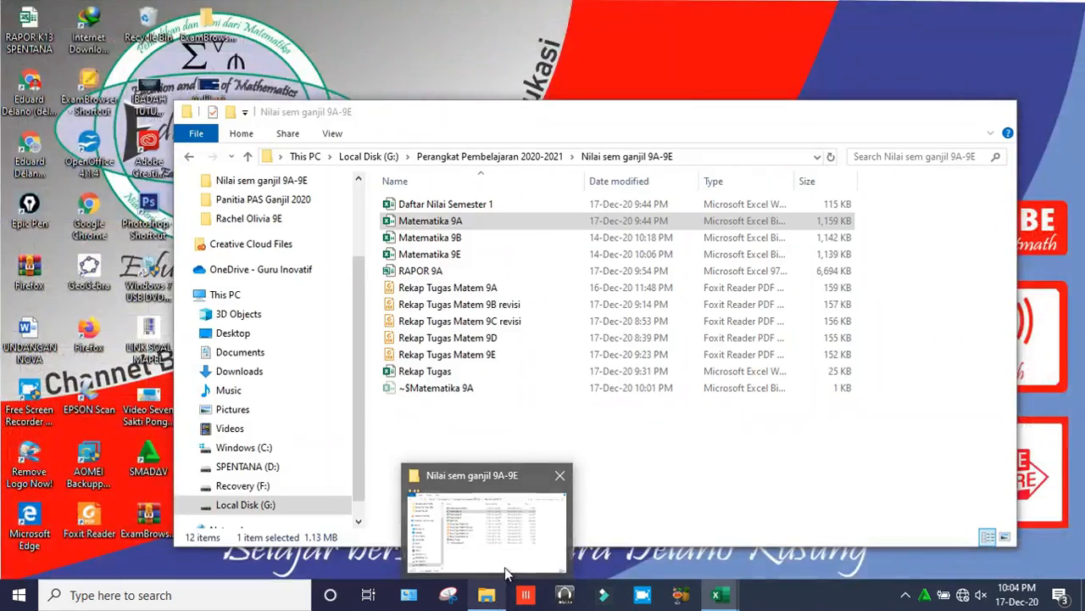
left_click(505, 566)
left_click(536, 519)
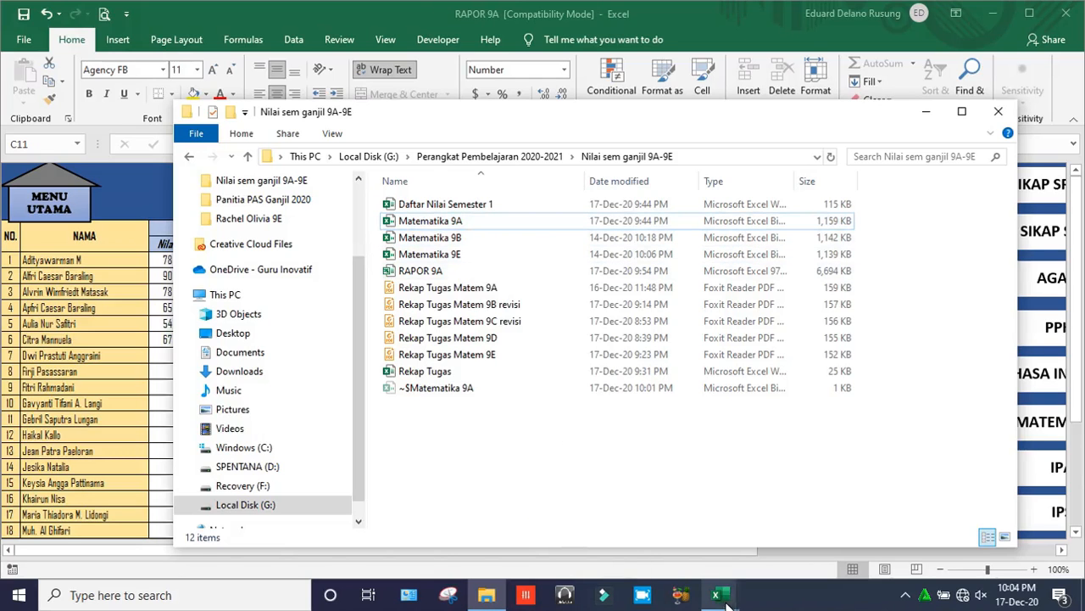
mouse_move(717, 595)
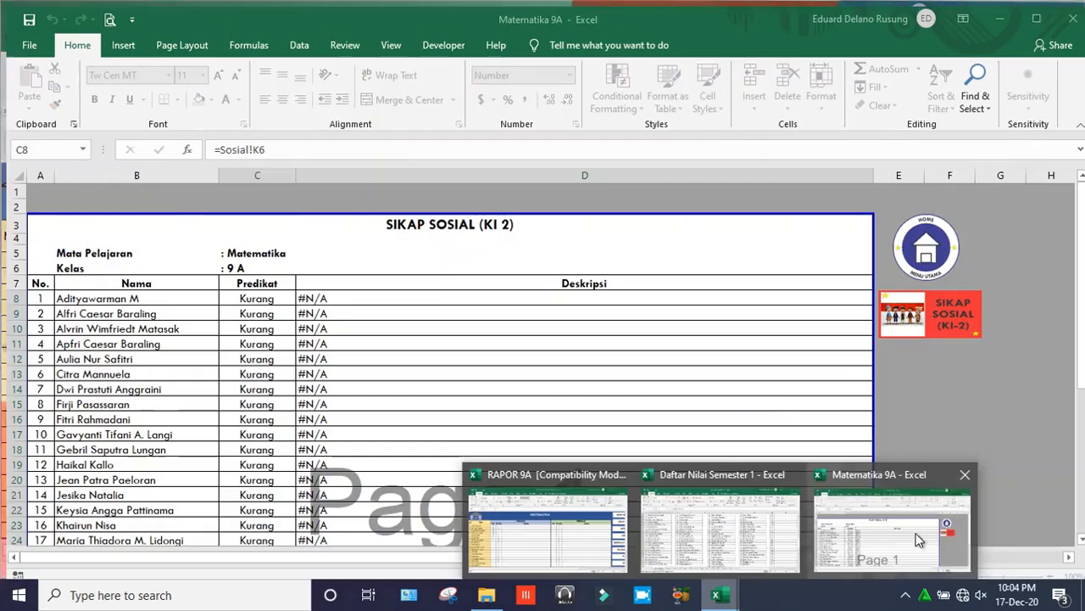
left_click(918, 539)
left_click(916, 246)
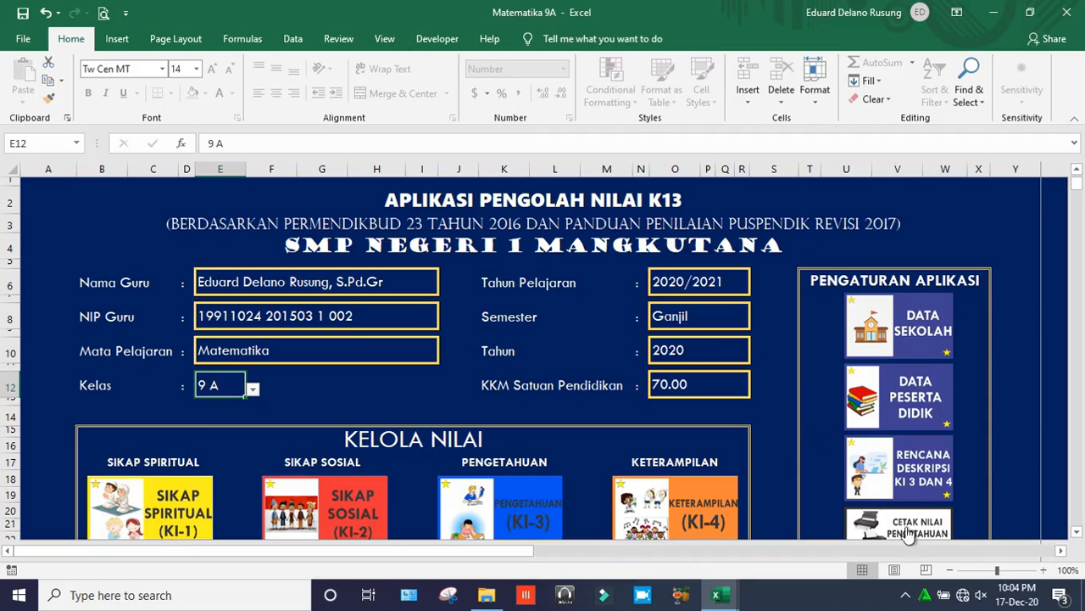
Hide the row and column headings on the main menu and open the knowledge and skills grades print page
left_click(384, 38)
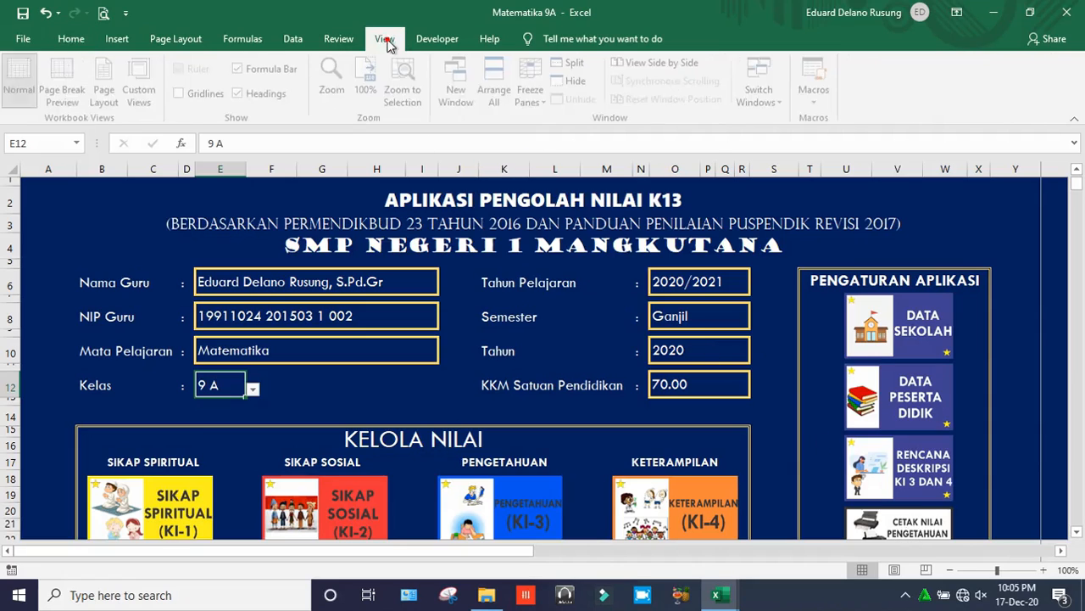
left_click(256, 94)
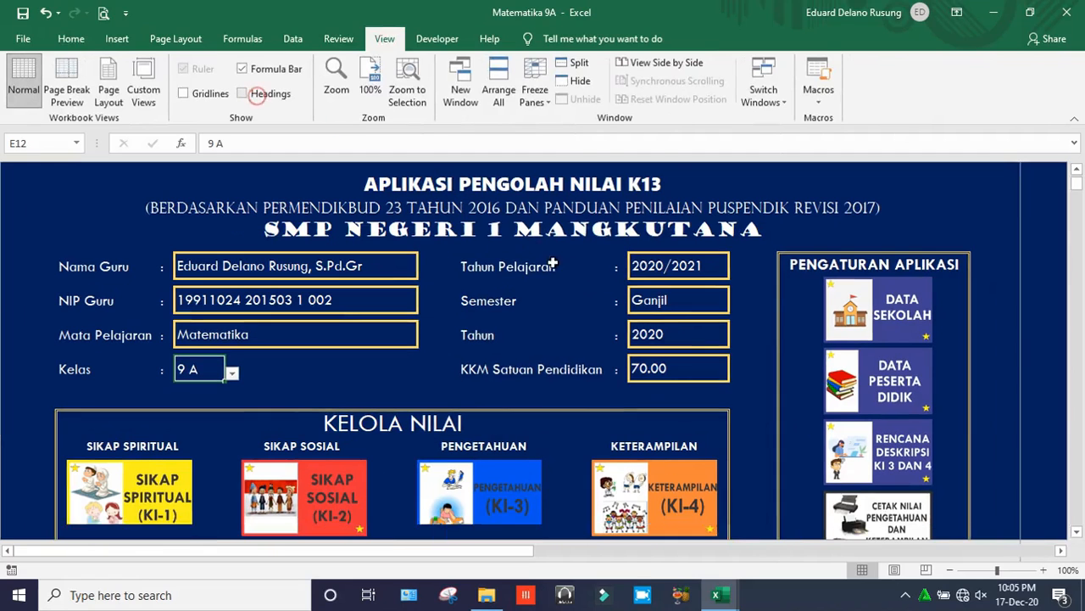
left_click(874, 517)
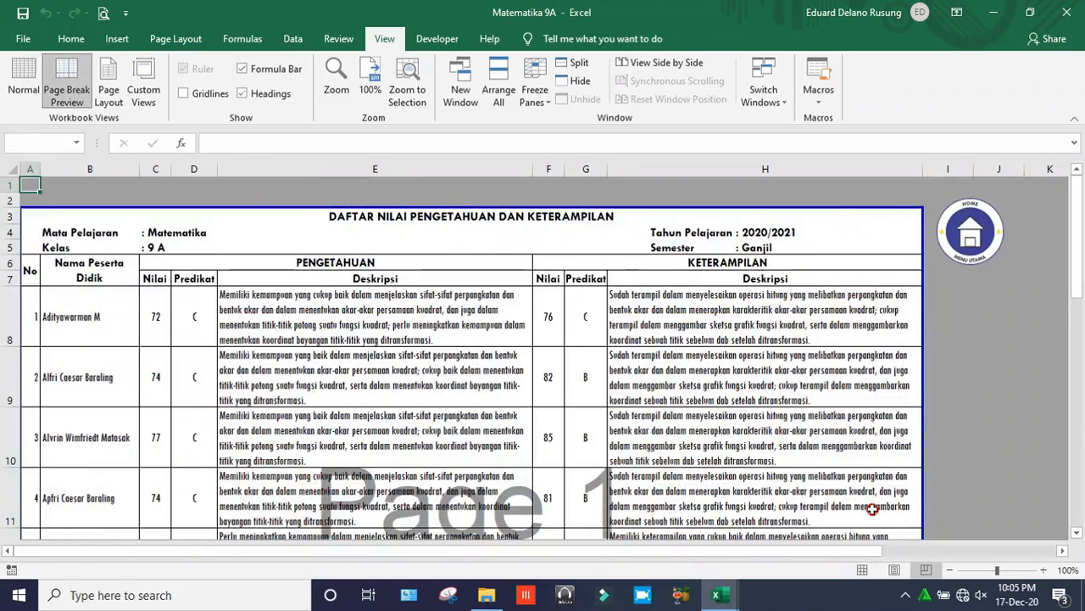
Copy the knowledge and skills scores, predicates and descriptions in C8:H39 and return to the RAPOR 9A workbook
left_click(159, 300)
left_click_drag(157, 300, 748, 462)
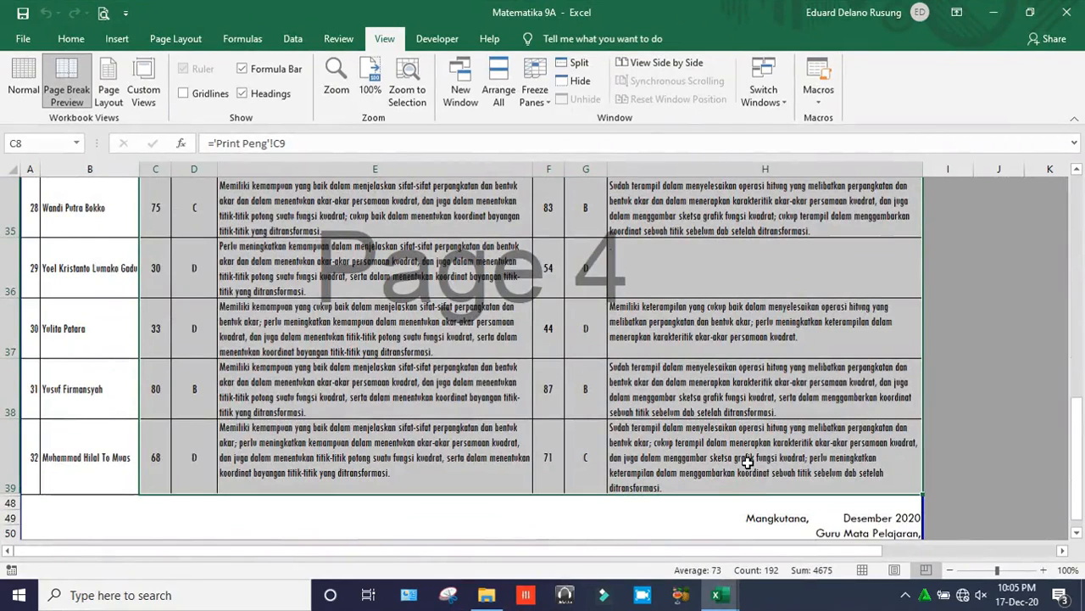
right_click(748, 463)
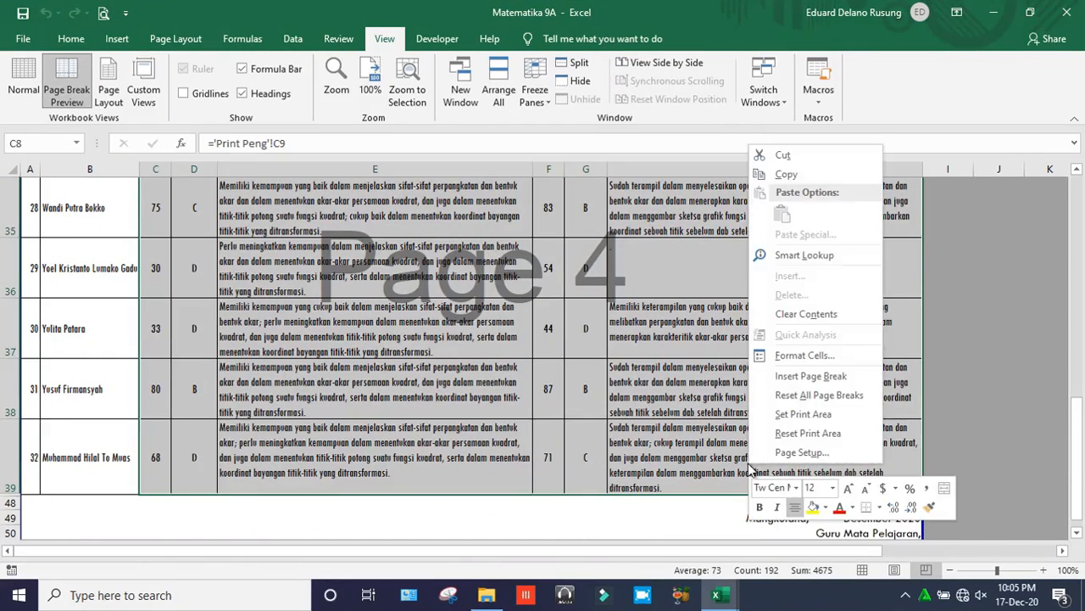
left_click(783, 175)
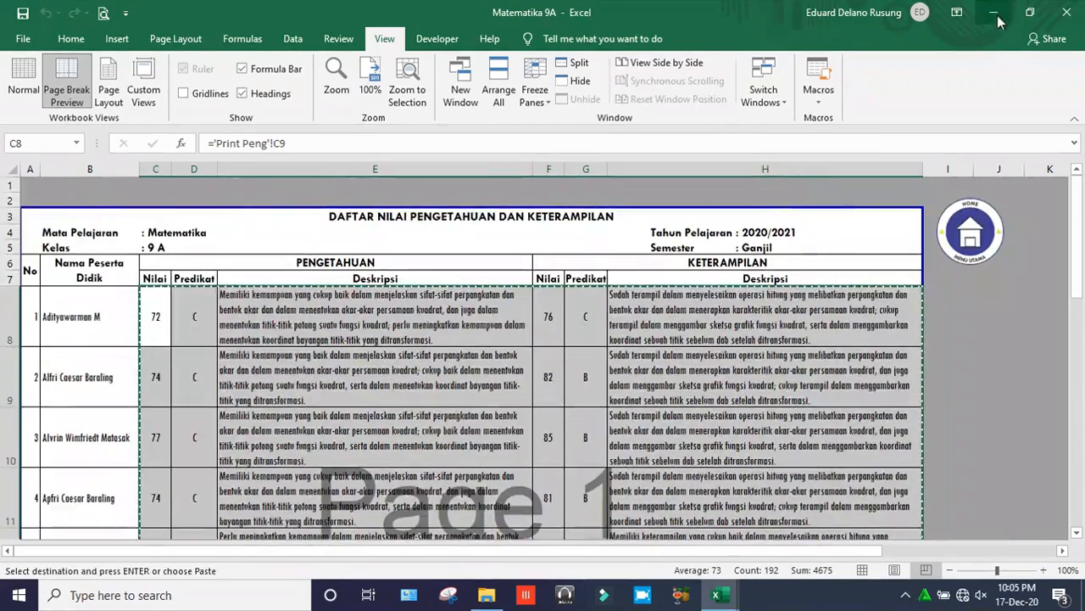
left_click(994, 12)
key("alt+Tab")
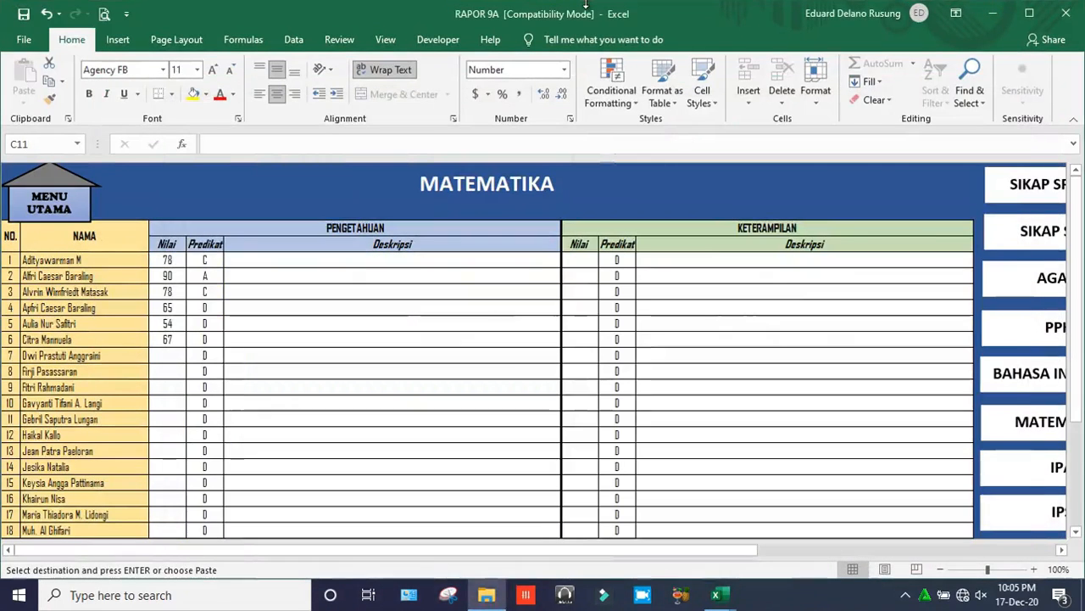
Paste the copied grades as values only into the MATEMATIKA sheet, starting at the first student's Pengetahuan score in C5
left_click(172, 259)
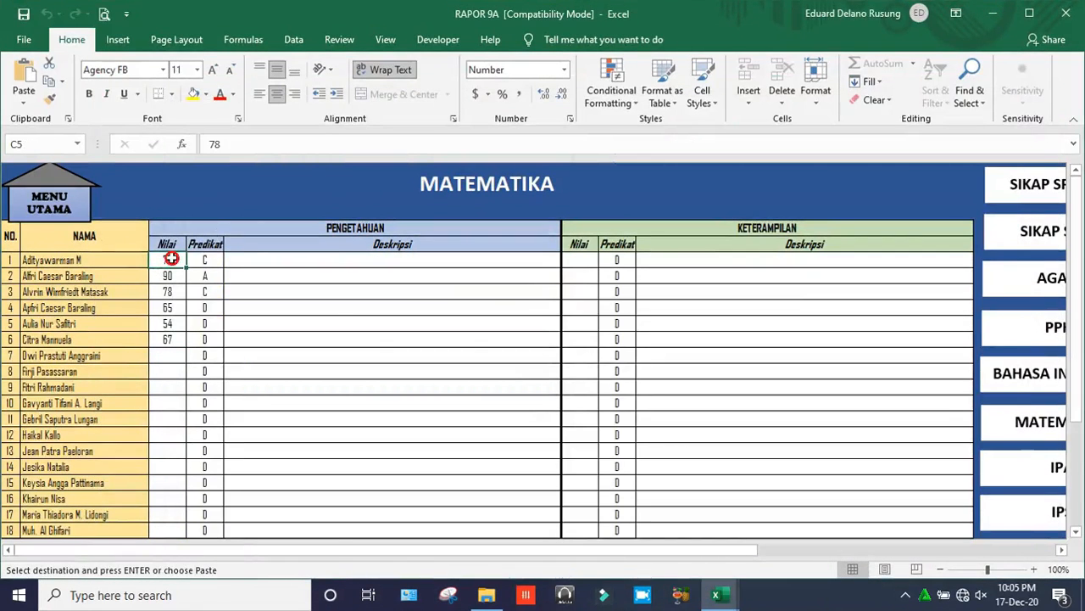
right_click(171, 258)
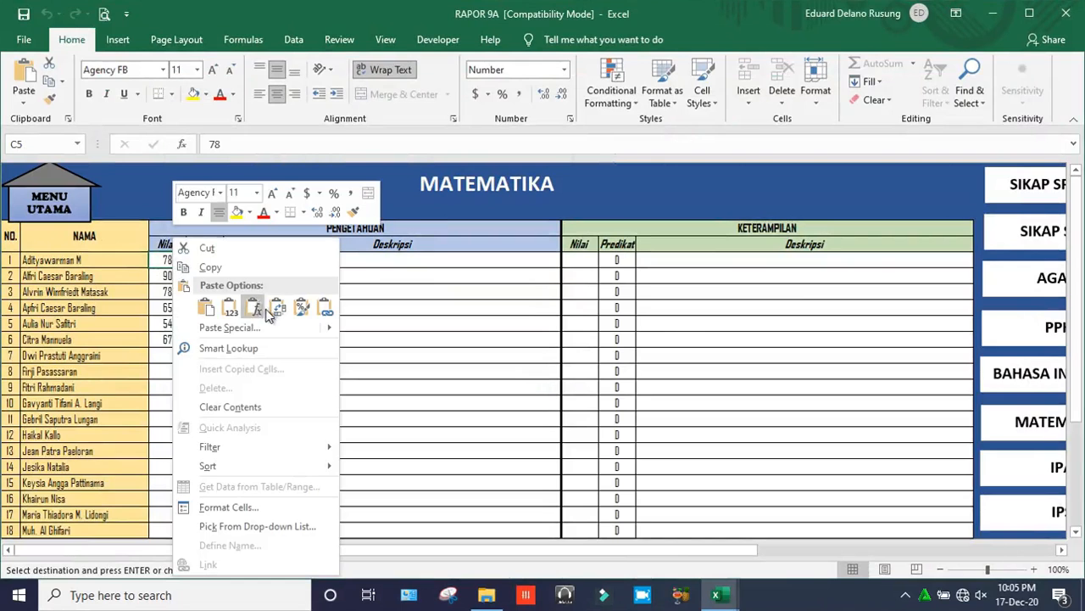
left_click(230, 309)
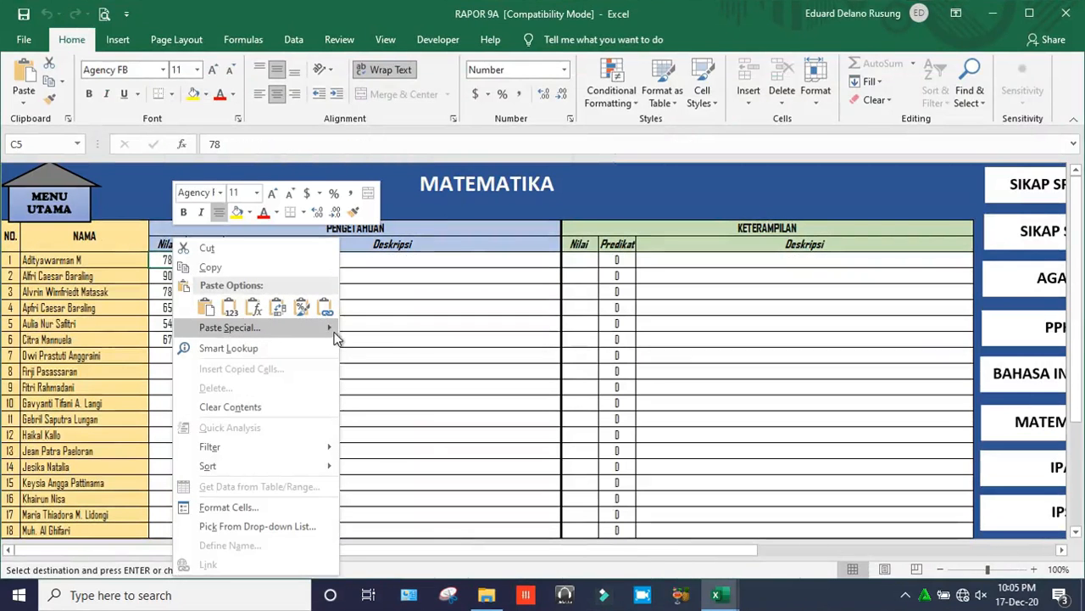
mouse_move(334, 337)
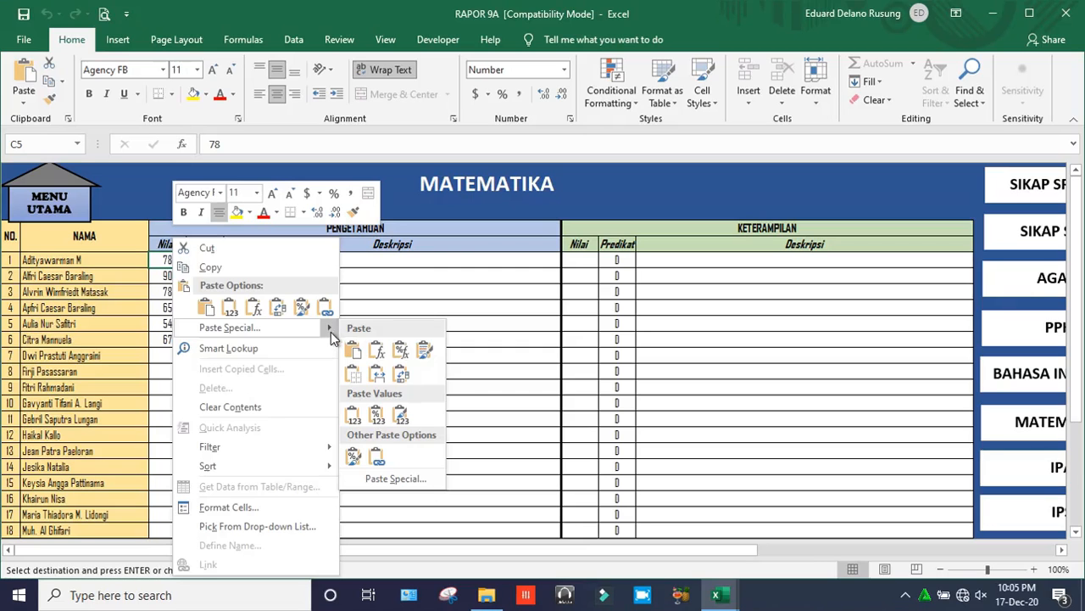
left_click(281, 330)
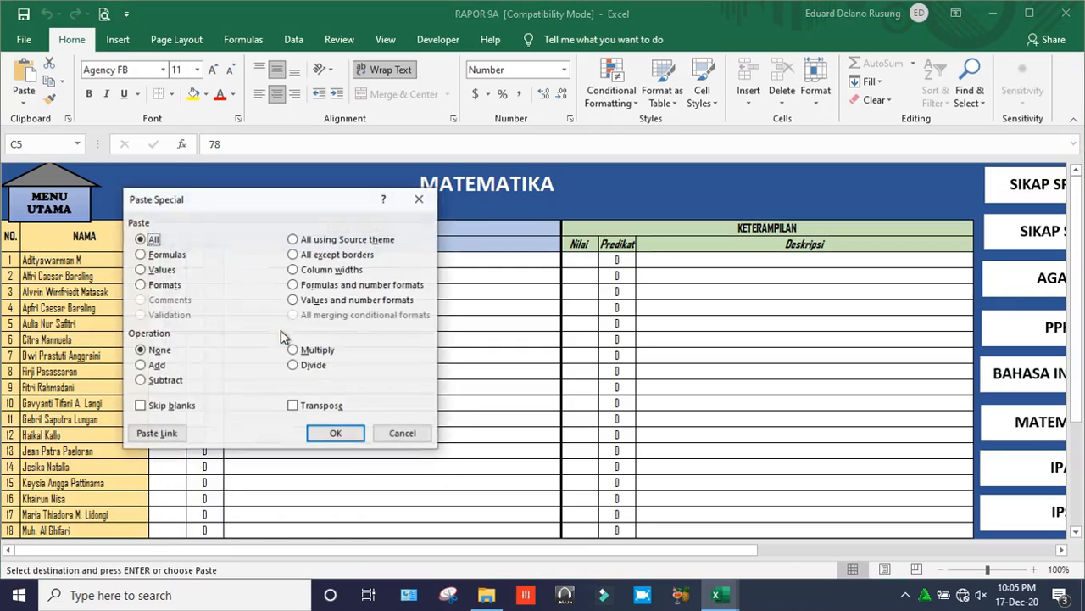
left_click(161, 269)
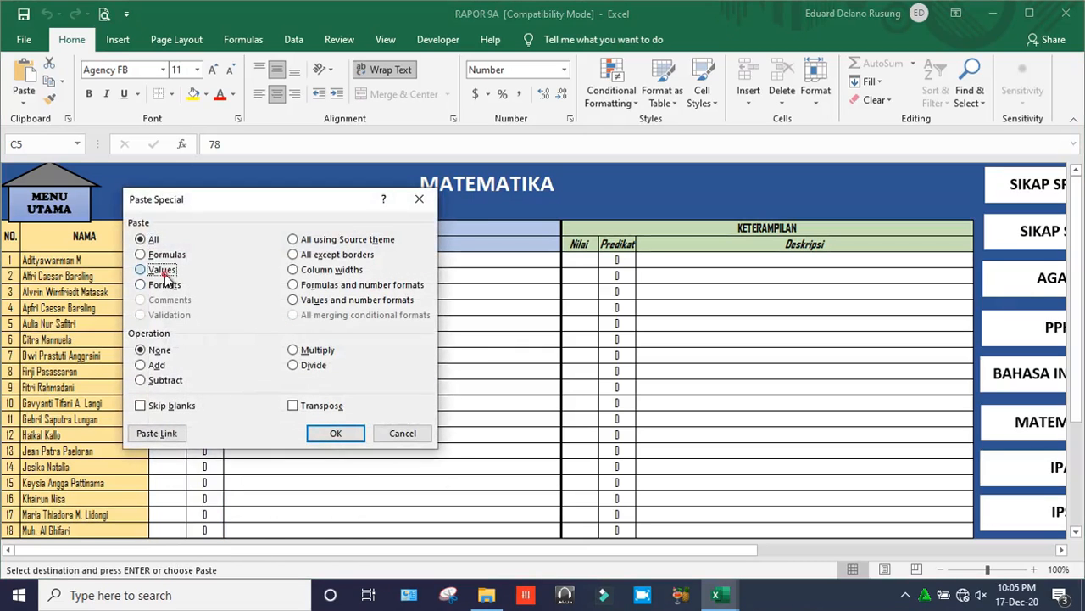
left_click(337, 434)
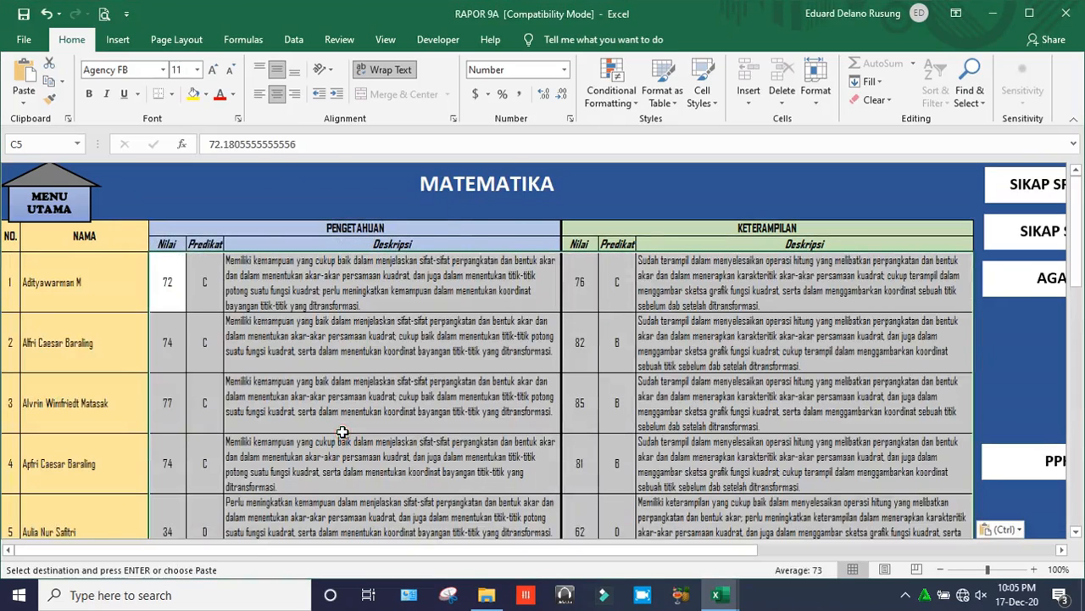
left_click(448, 321)
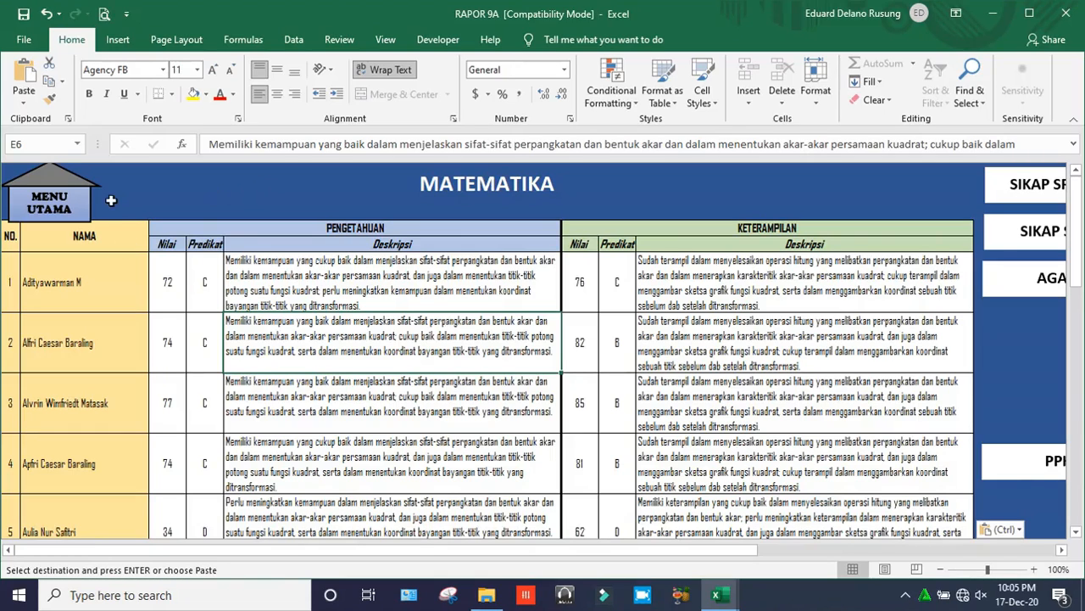
Open LEDGER NILAI from the main menu and examine the spiritual attitude and Matem grades down to the class averages
left_click(78, 208)
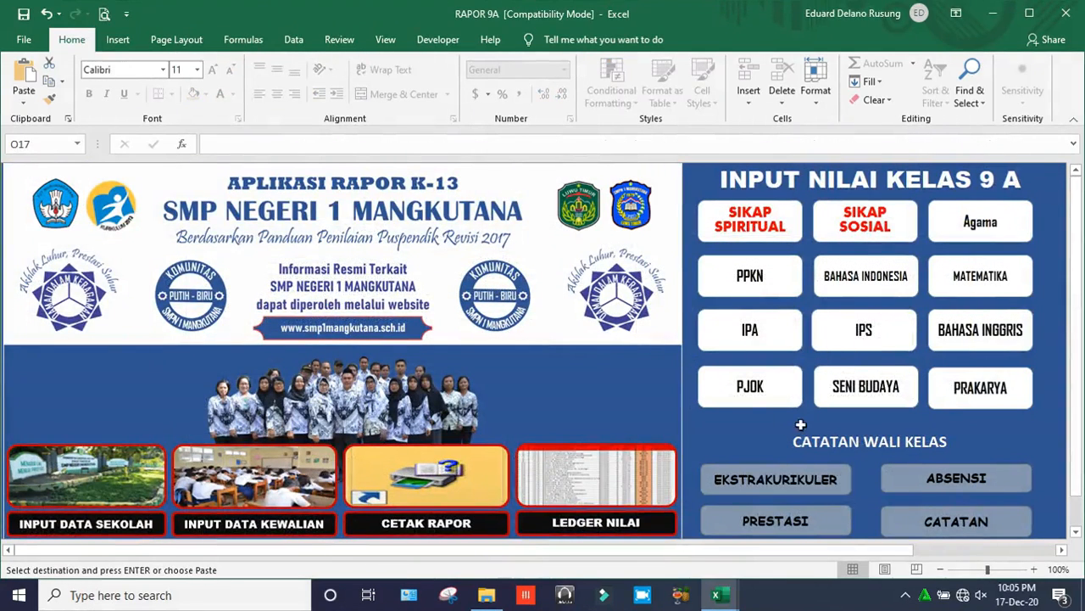
left_click(594, 464)
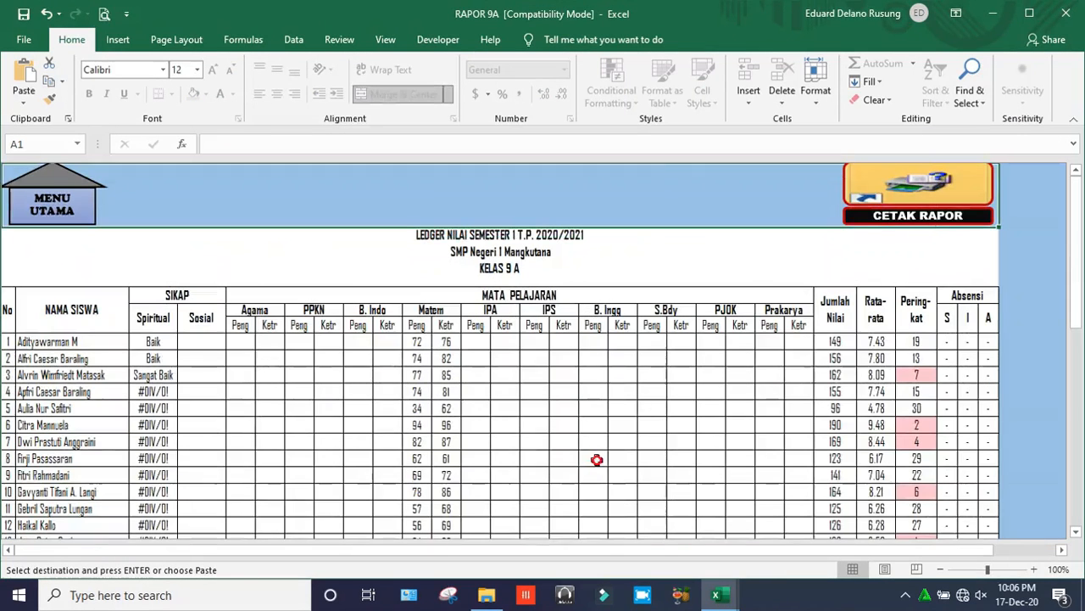
left_click(158, 345)
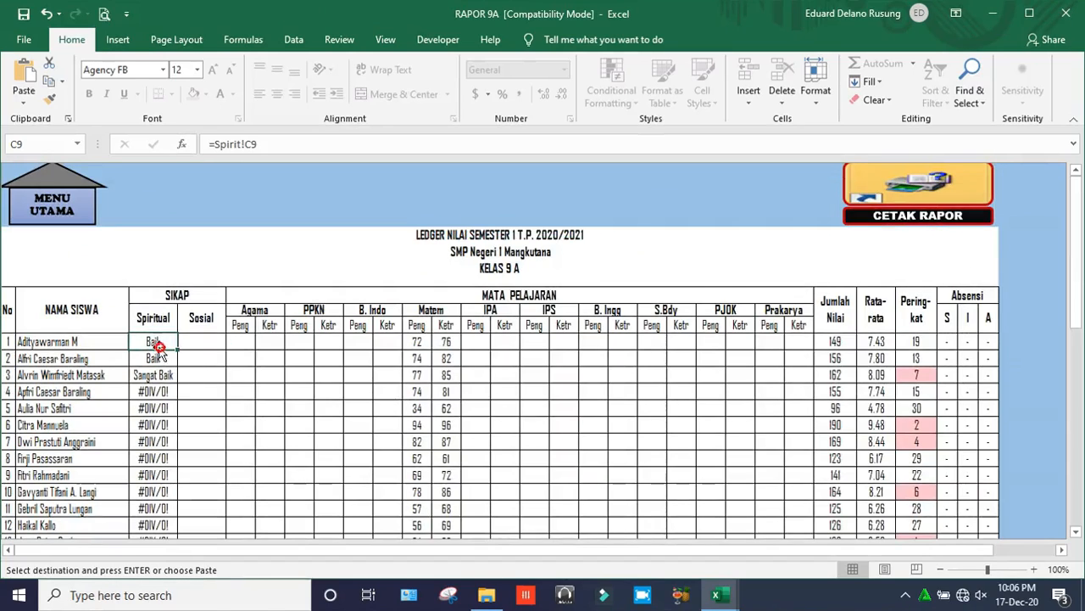
left_click(156, 359)
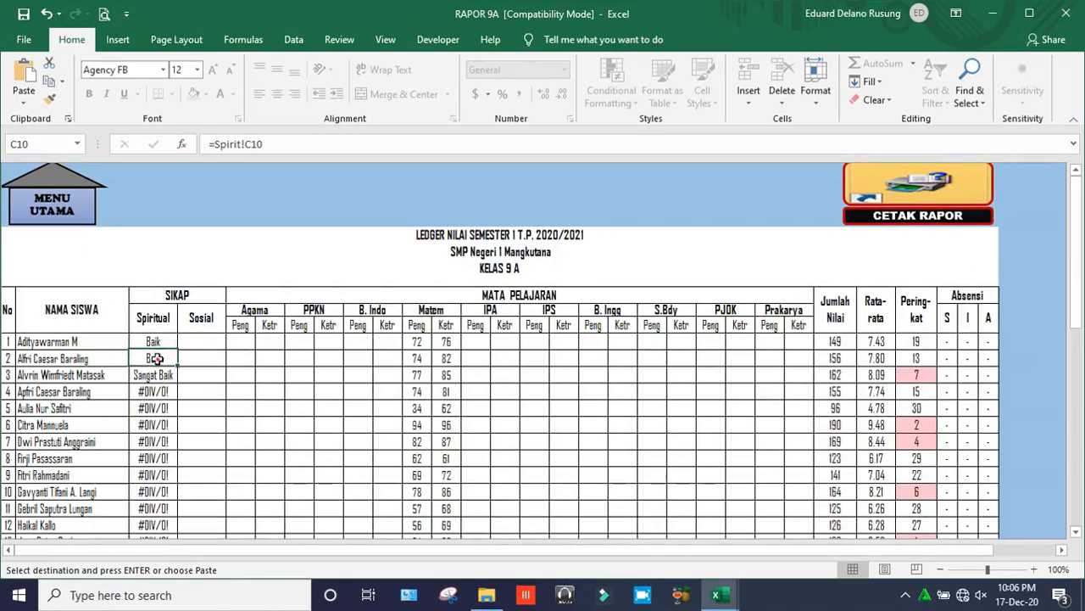
left_click(417, 343)
key("Right")
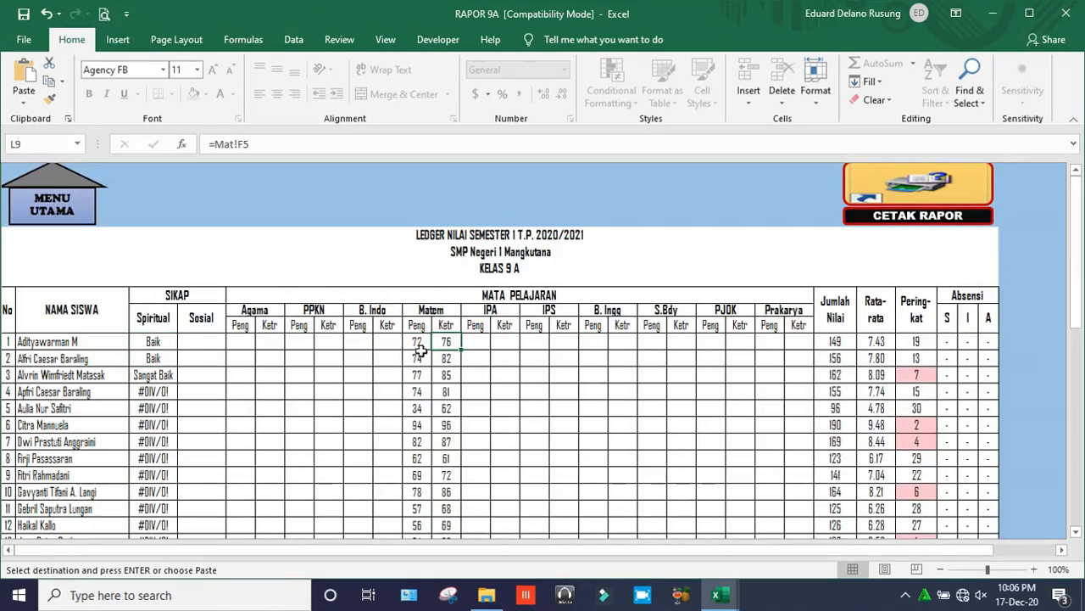
left_click(417, 359)
left_click(445, 371)
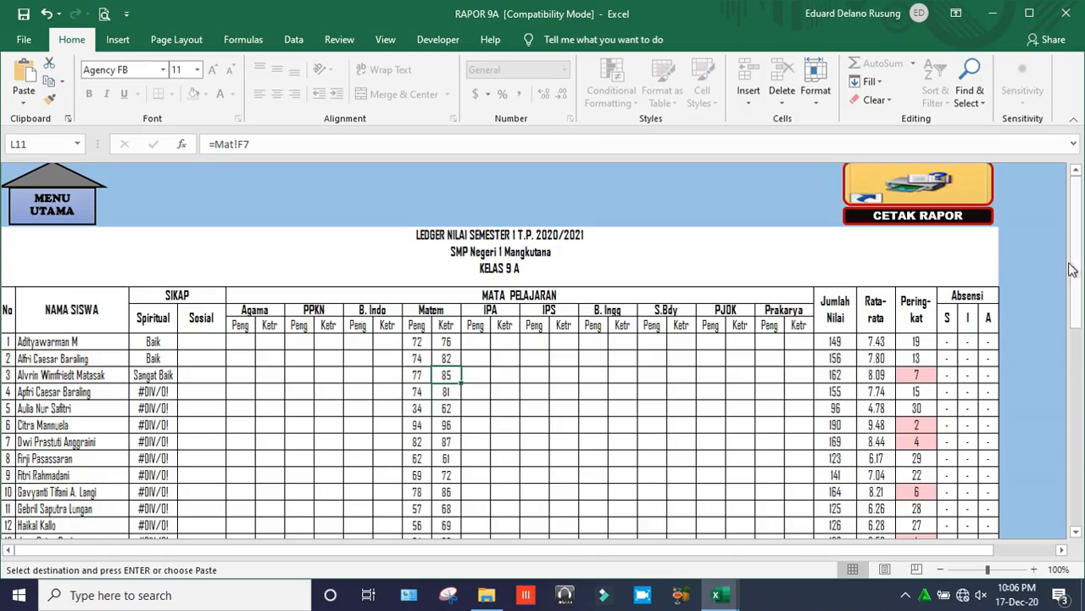
left_click_drag(1071, 270, 1077, 500)
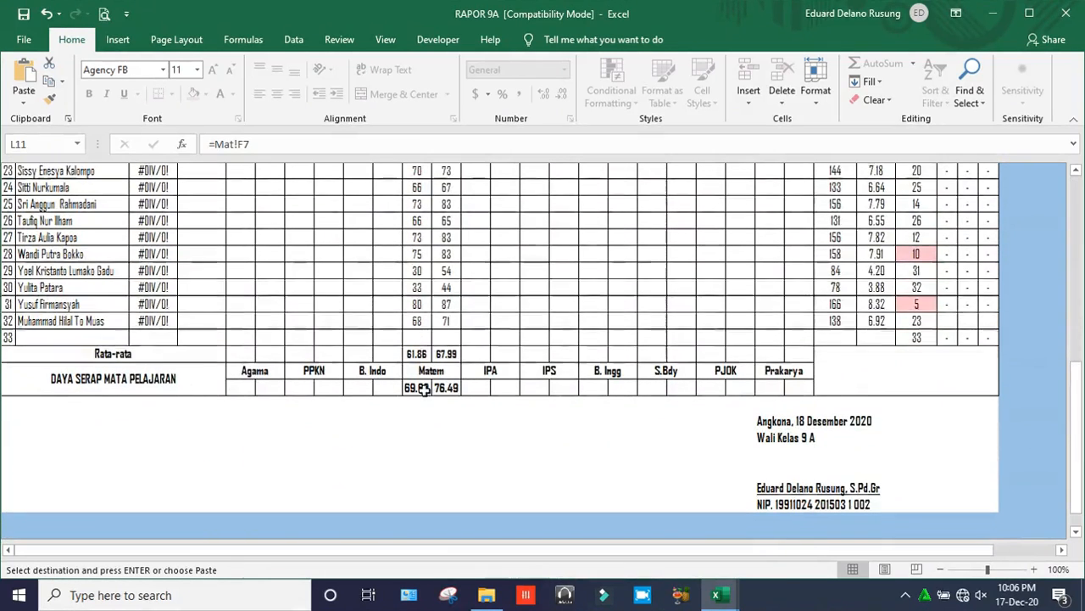
left_click_drag(1080, 399, 1075, 212)
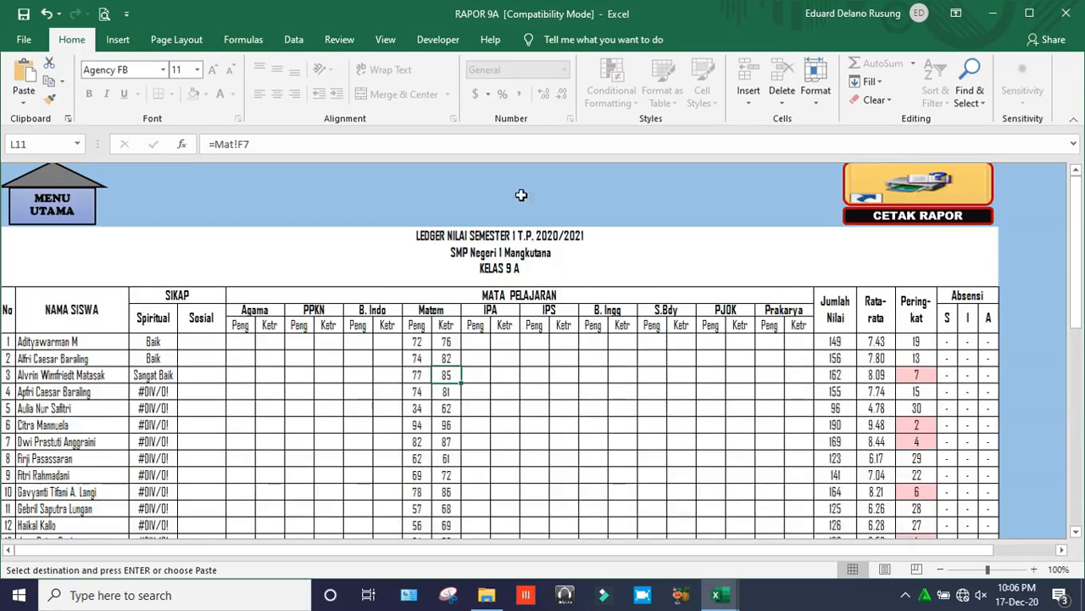
Return to the main menu and open the PPKN grade sheet
left_click(66, 203)
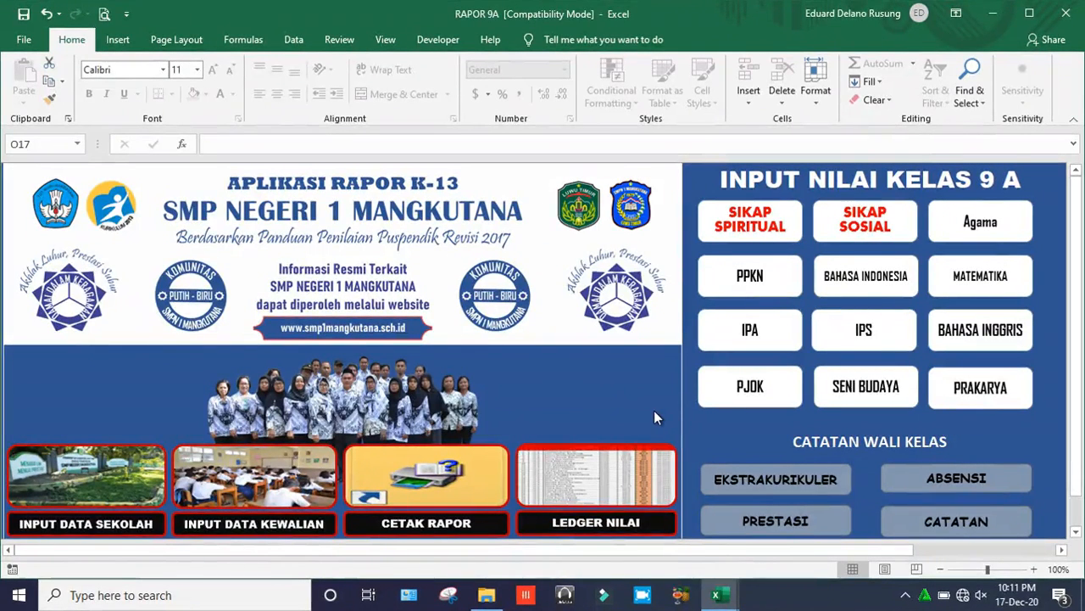
left_click(749, 277)
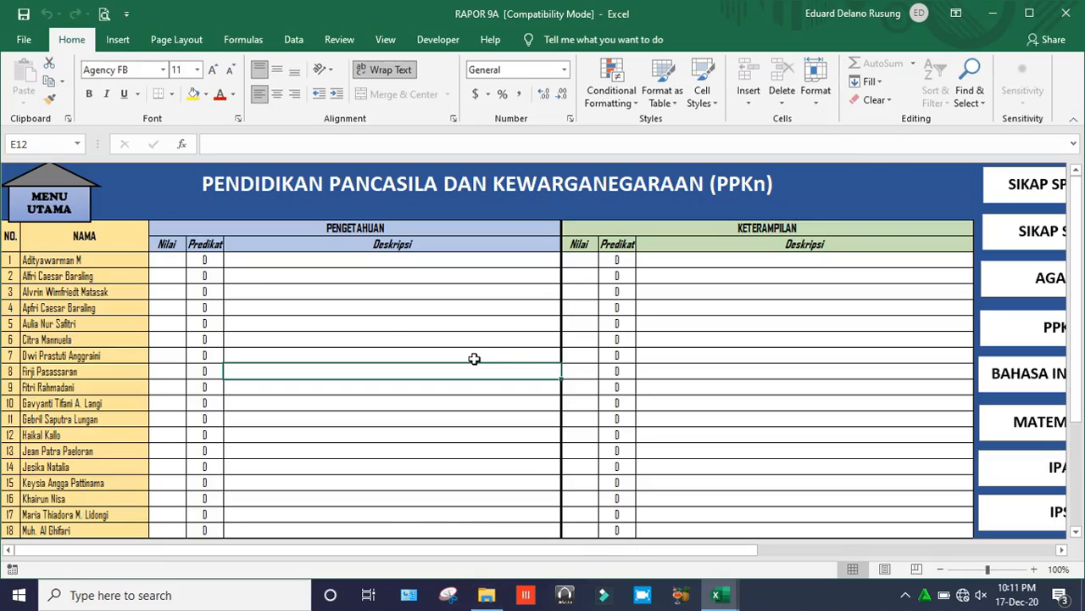
left_click(432, 326)
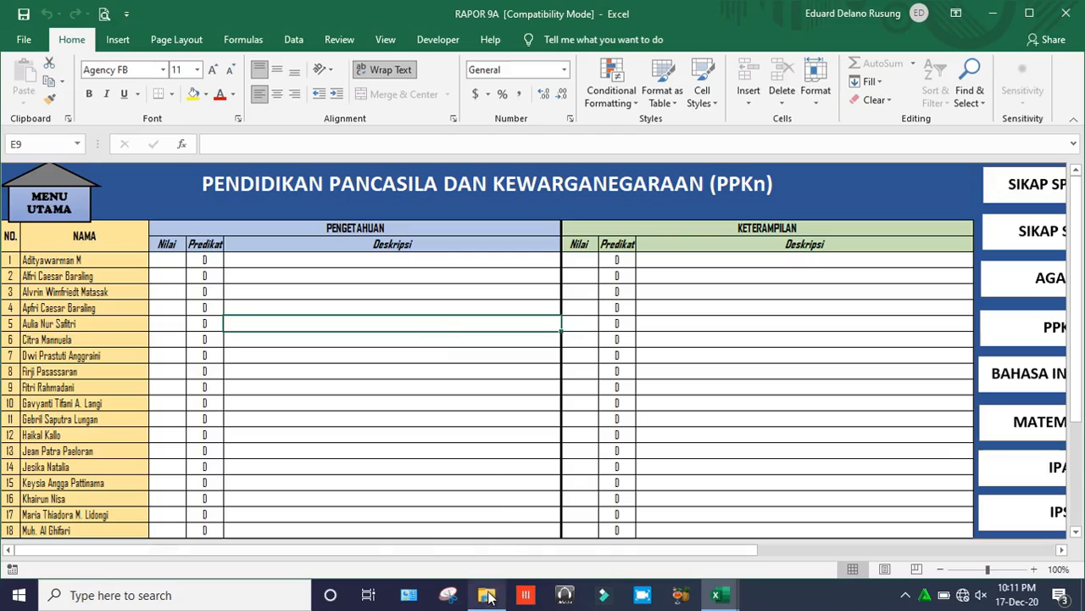
Switch to File Explorer, open the Bhs Inggris VIII F workbook and enable editing in it
mouse_move(487, 598)
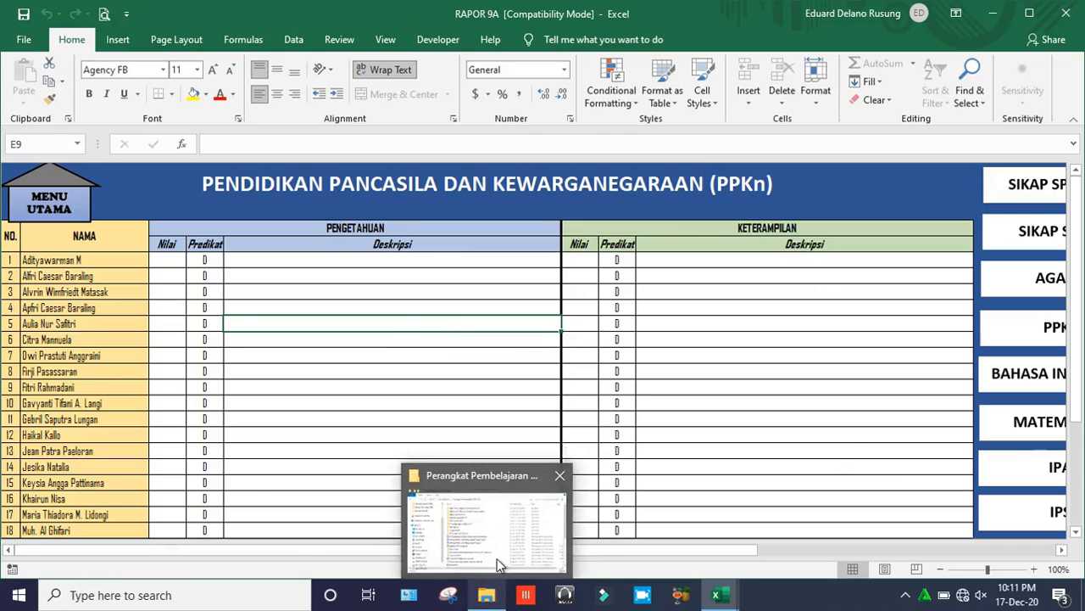
left_click(497, 557)
left_click(496, 558)
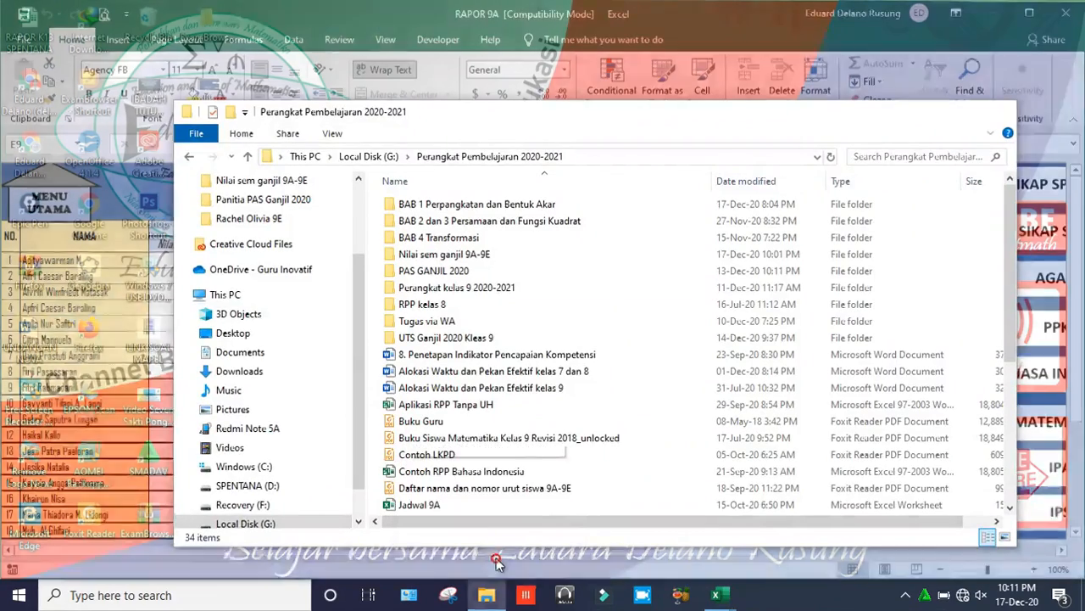
left_click(474, 335)
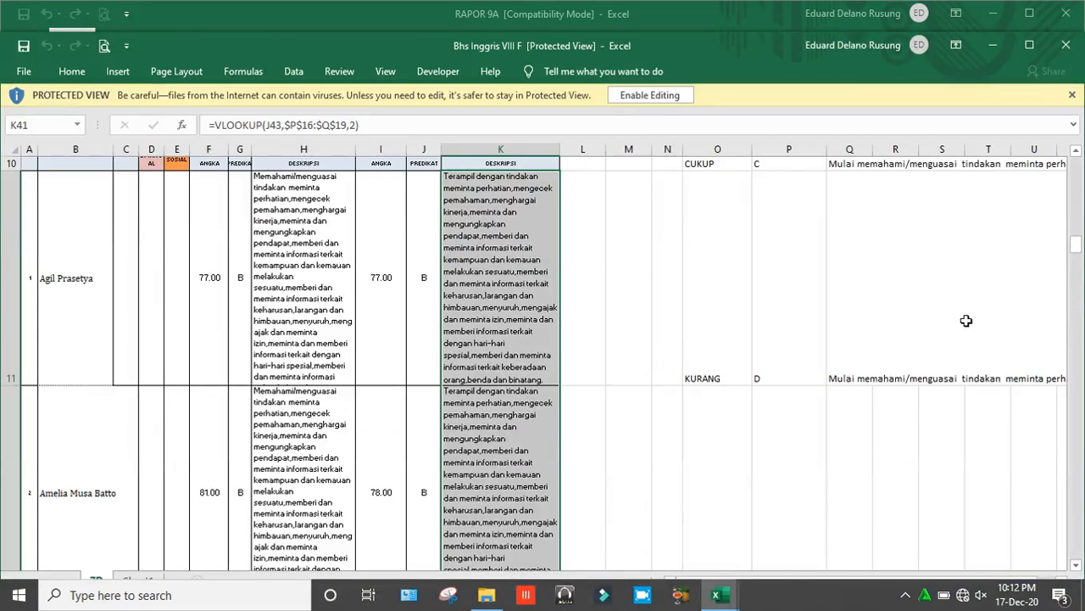
left_click(647, 96)
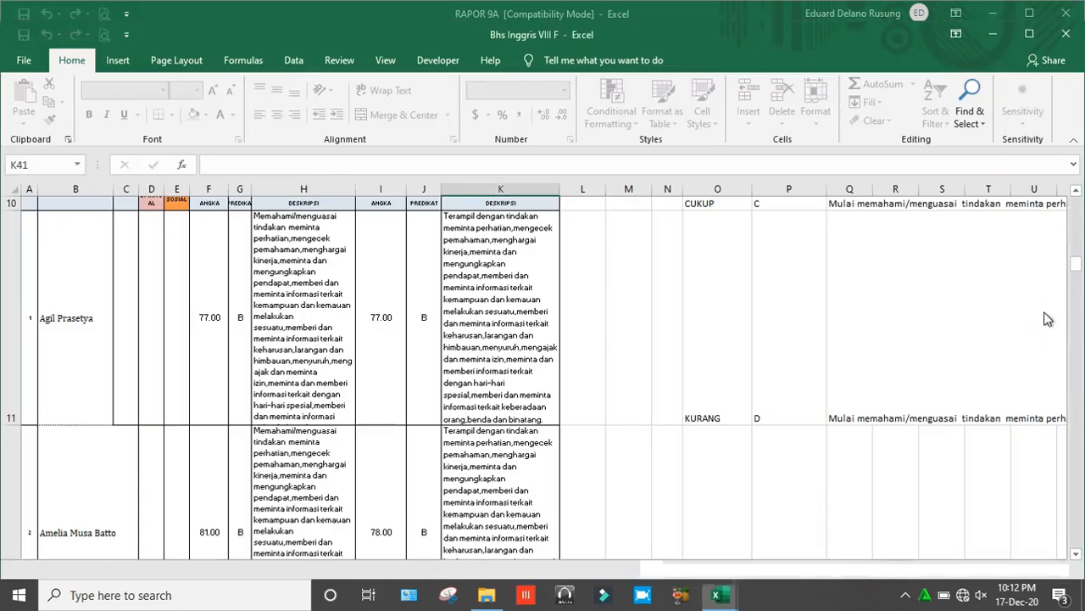
Copy the knowledge and skills scores, predicates and descriptions in F11:K45 and return to the RAPOR 9A workbook
left_click_drag(1077, 269, 1076, 245)
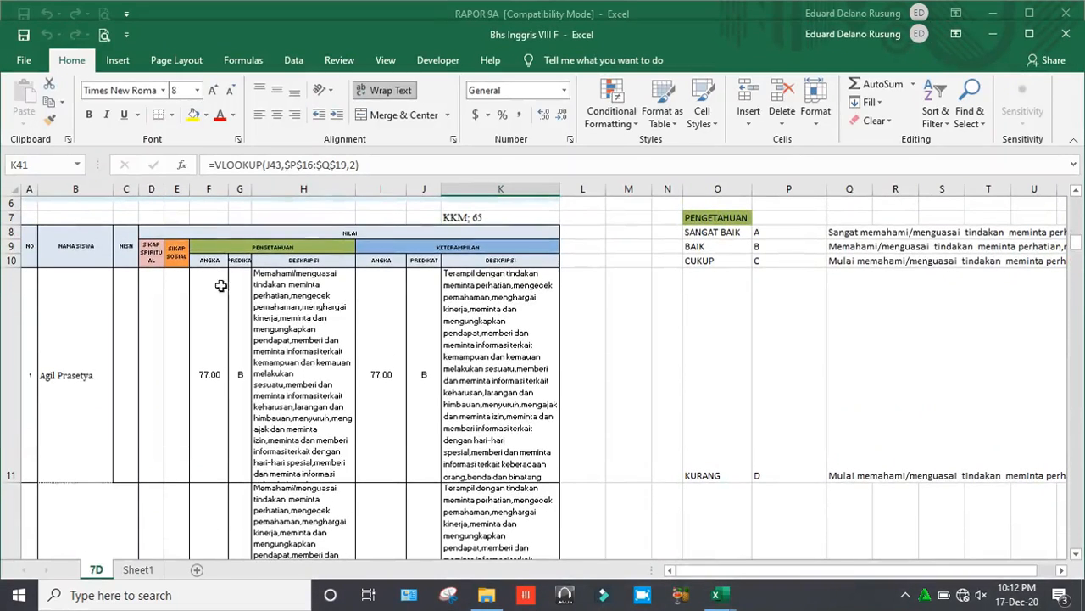
left_click_drag(208, 325, 497, 414)
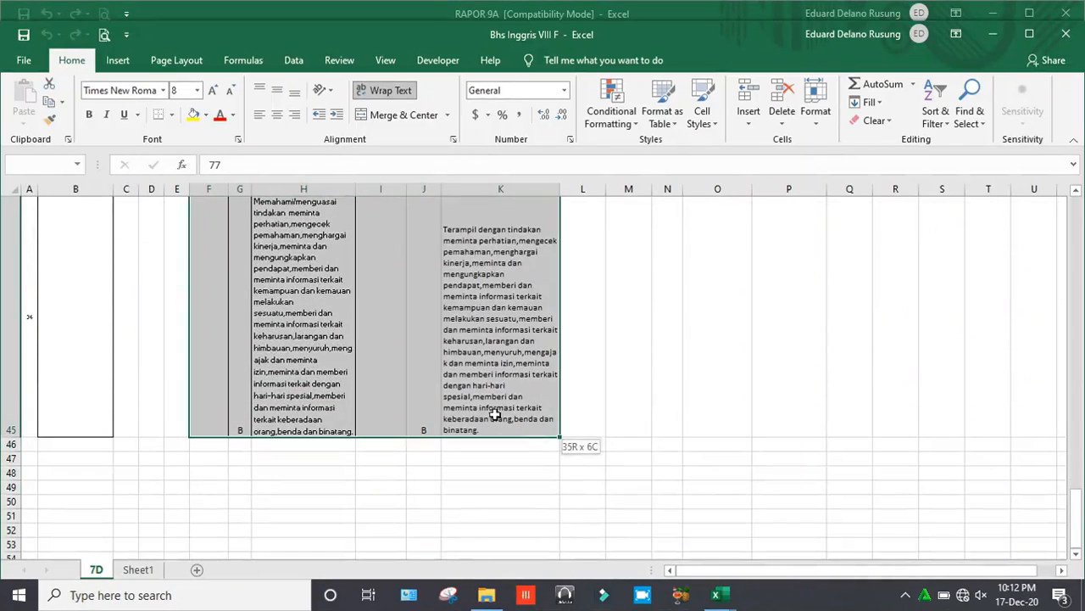
right_click(498, 415)
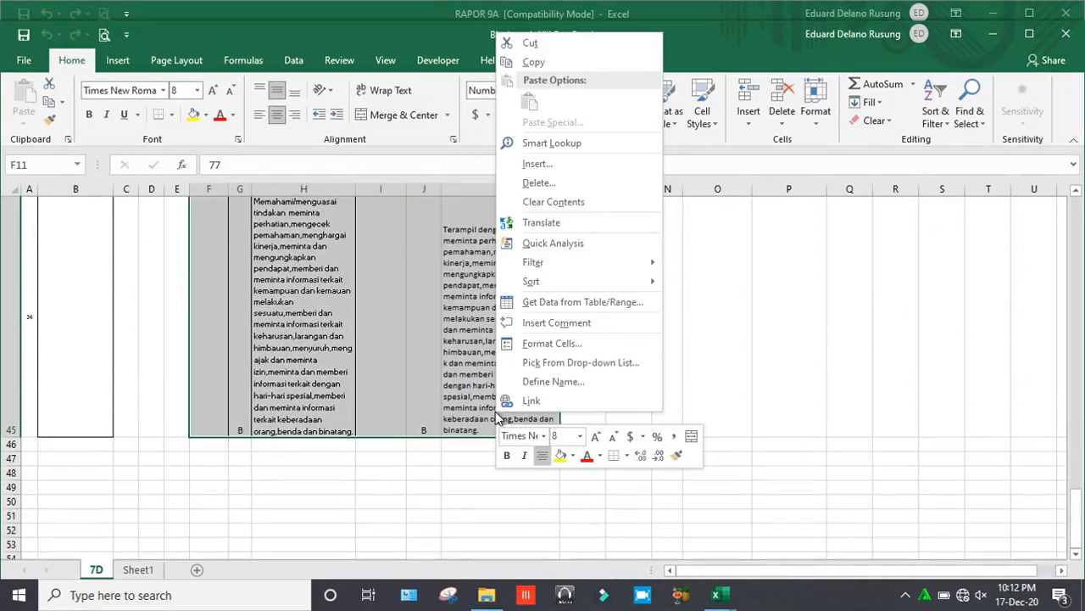
left_click(534, 63)
left_click(609, 8)
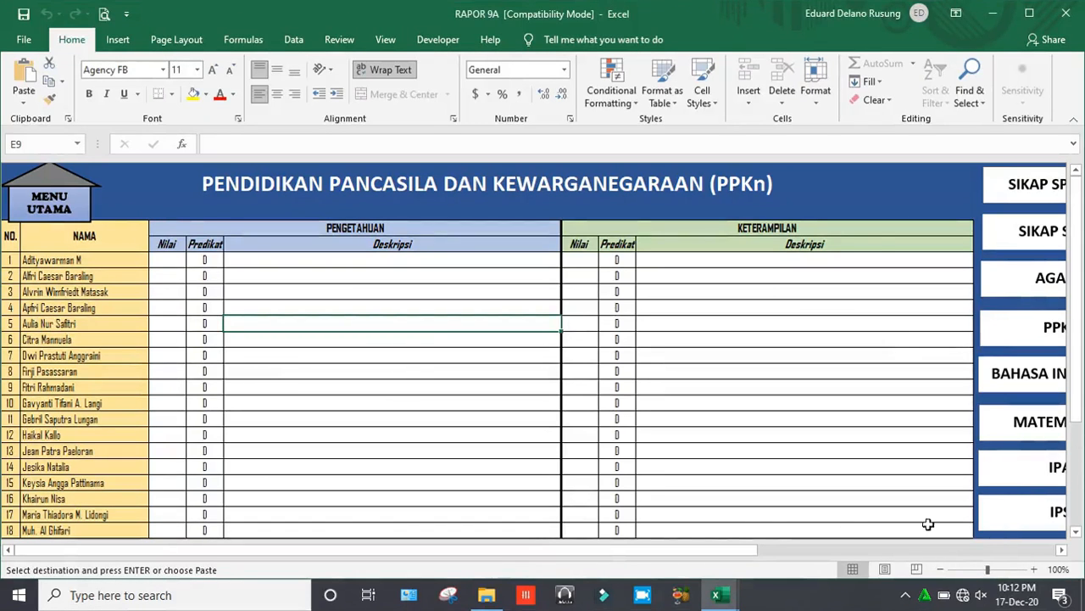
Open the BAHASA INGGRIS sheet and paste the copied grades as values only, starting at the first student's Pengetahuan score in C5
left_click_drag(752, 550, 895, 554)
left_click_drag(1079, 335, 1077, 395)
left_click(931, 401)
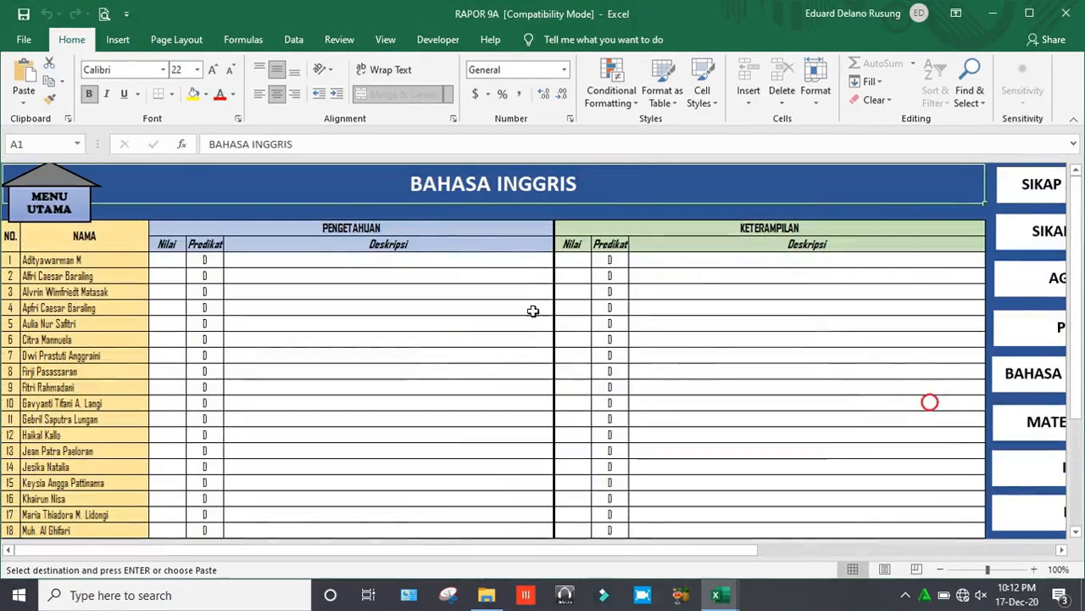
left_click(163, 261)
right_click(162, 260)
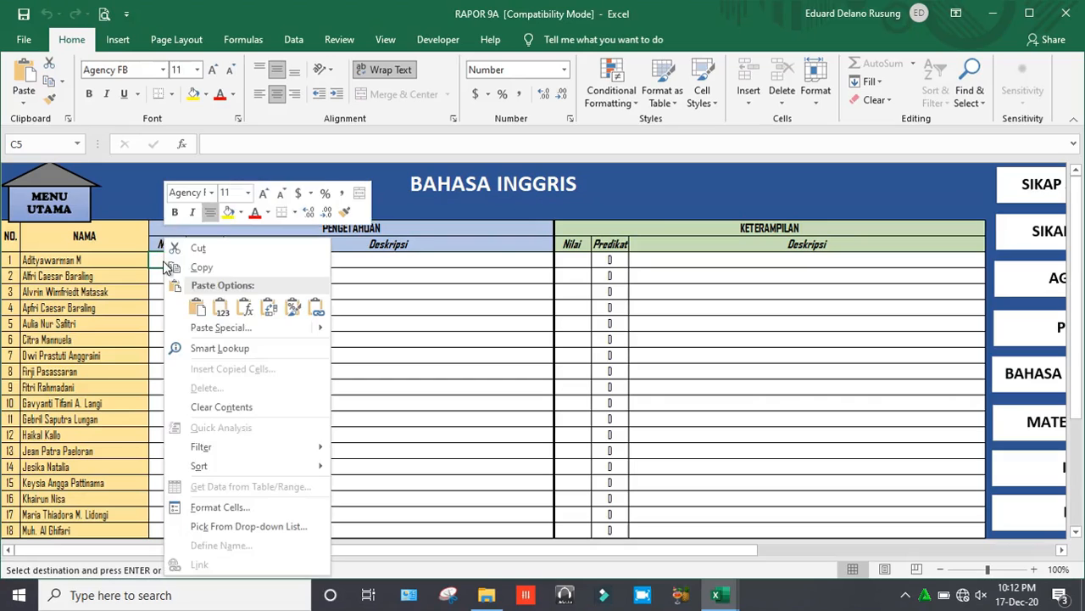
left_click(220, 311)
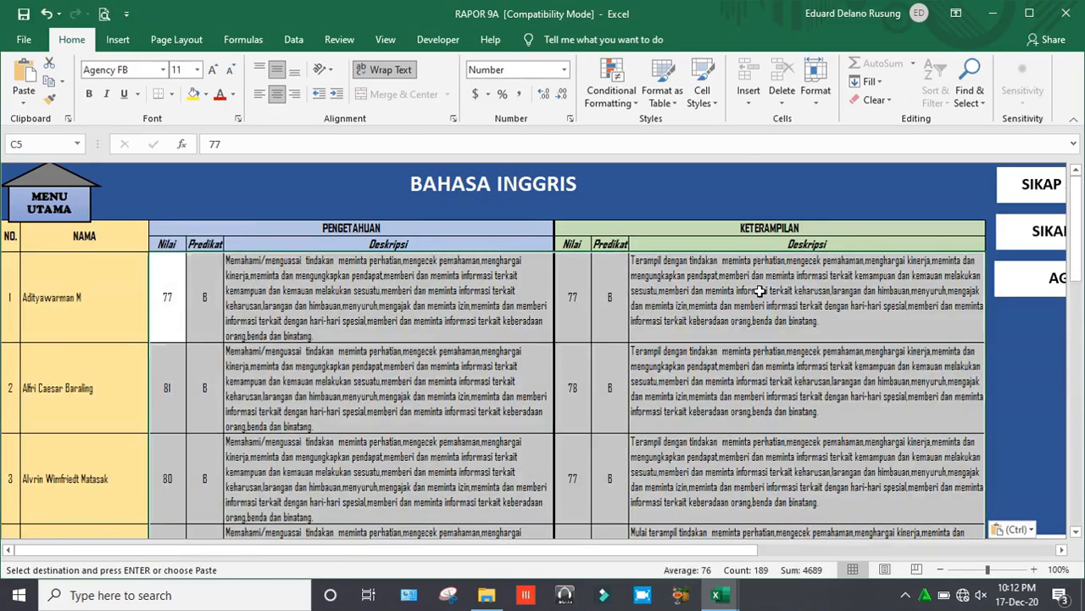
left_click(760, 291)
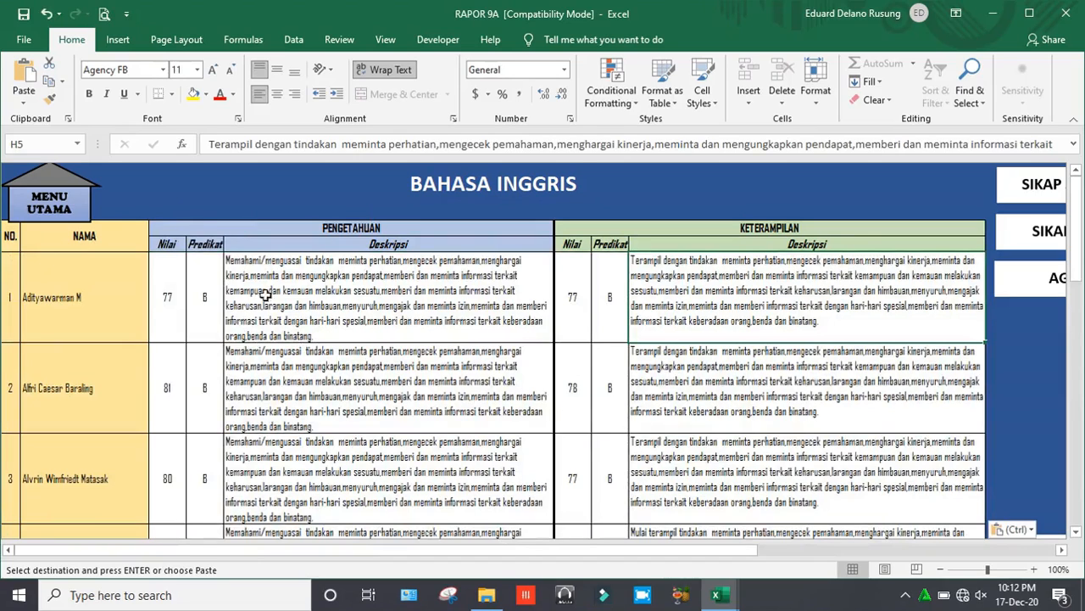
Return to the main menu, open EKSTRAKURIKULER and examine the compulsory activities and predicates down to the last student
left_click(66, 218)
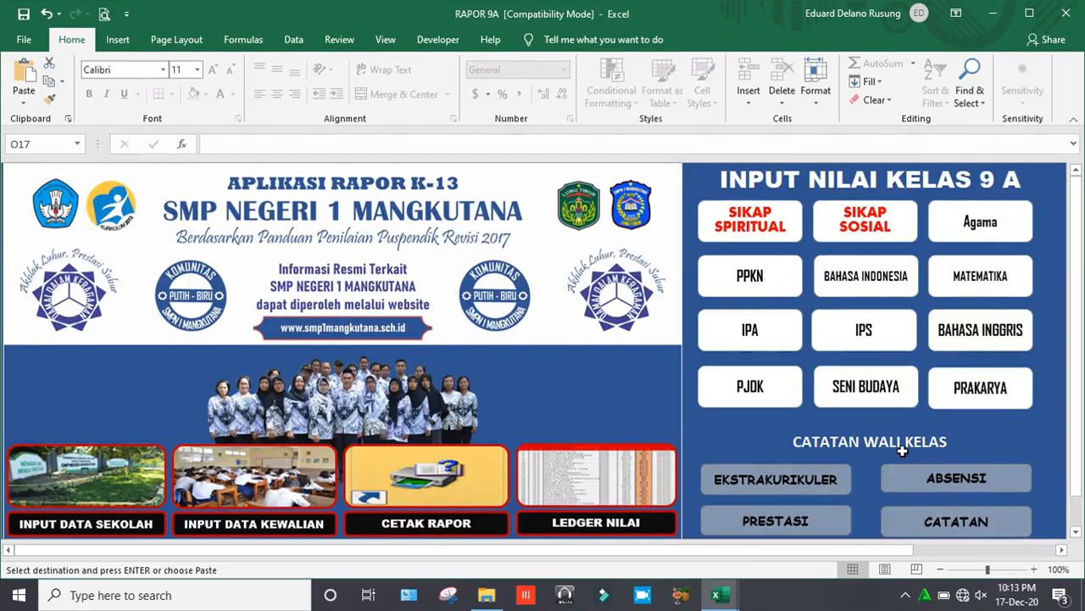
left_click(760, 493)
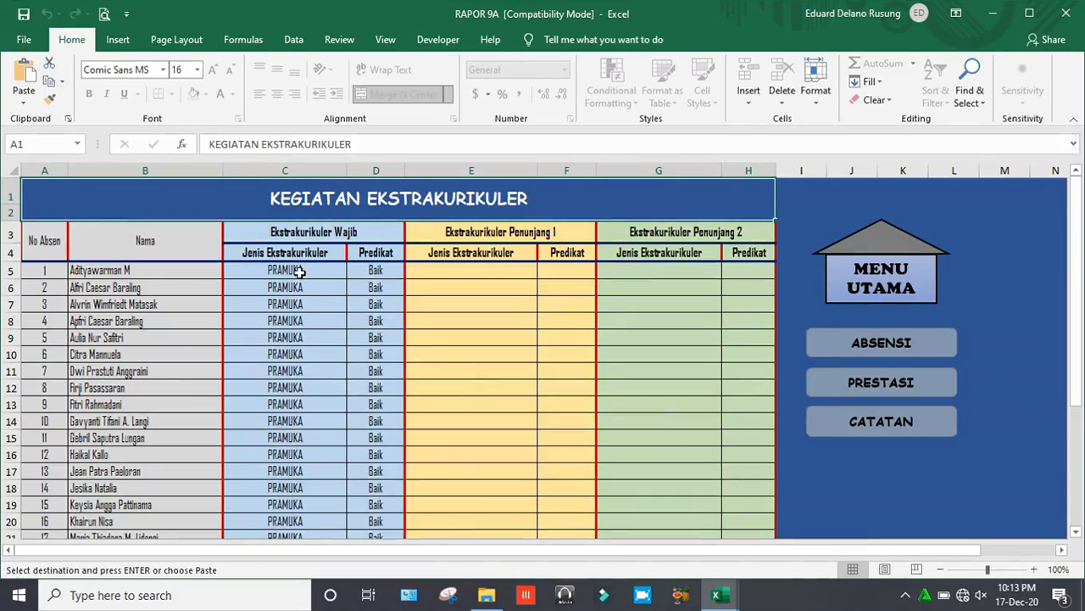
left_click(299, 271)
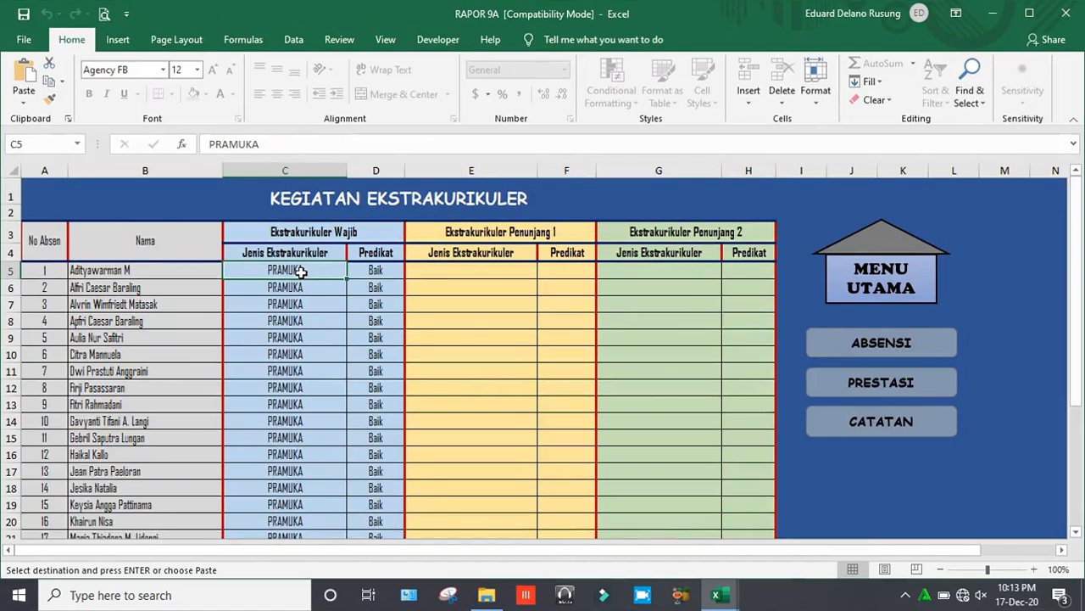
key("Down")
key("Down")
key("Down")
key("Down")
key("Down")
key("Down")
key("Down")
key("Down")
key("Down")
key("Down")
key("Down")
key("Down")
key("Down")
key("Down")
key("Down")
key("Down")
key("Down")
key("Down")
key("Down")
key("Down")
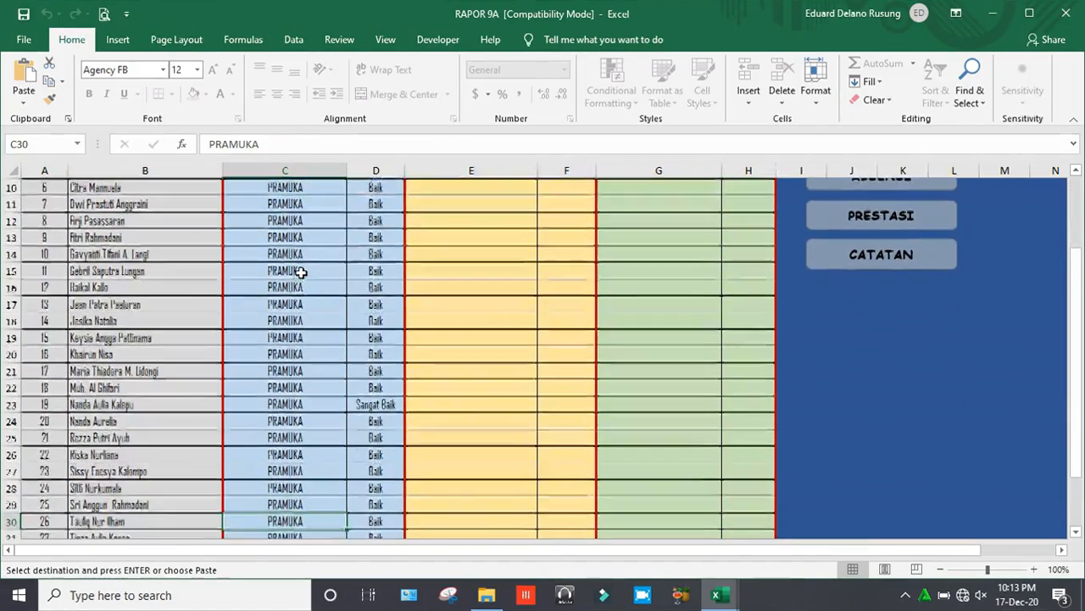
key("Down")
key("Down")
key("Down")
key("Down")
key("Down")
key("Down")
key("Up")
key("Up")
key("Up")
key("Up")
key("Up")
key("Up")
key("Up")
key("Up")
key("Up")
key("Up")
key("Up")
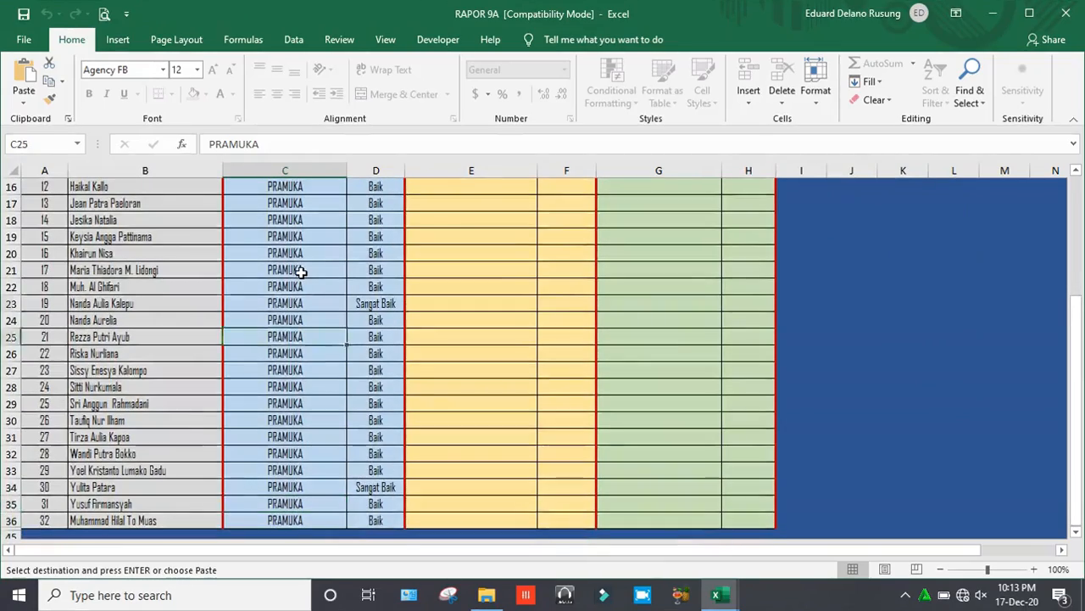
key("Up")
key("Up")
key("Up")
key("Up")
key("Up")
key("Up")
key("Up")
key("Up")
key("Up")
key("Up")
key("Up")
key("Up")
key("Up")
key("Up")
key("ctrl+Home")
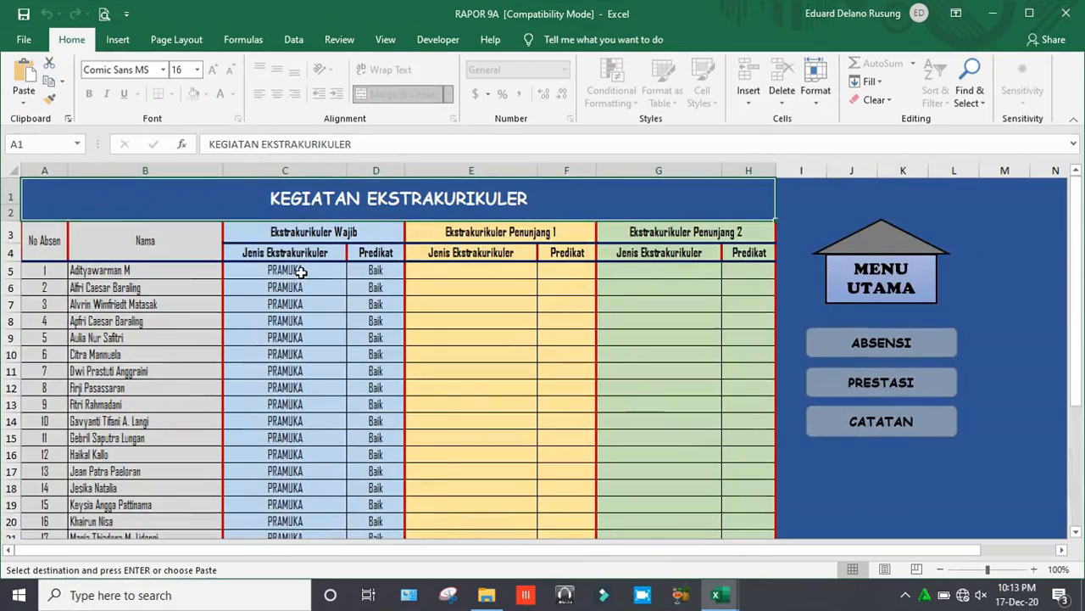
left_click(375, 272)
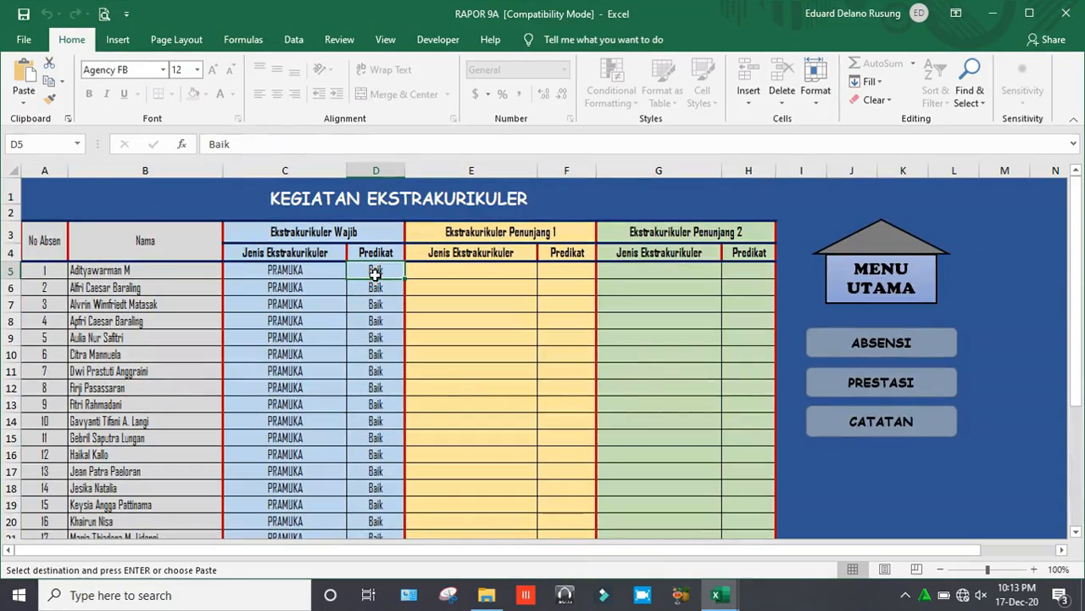
left_click(379, 254)
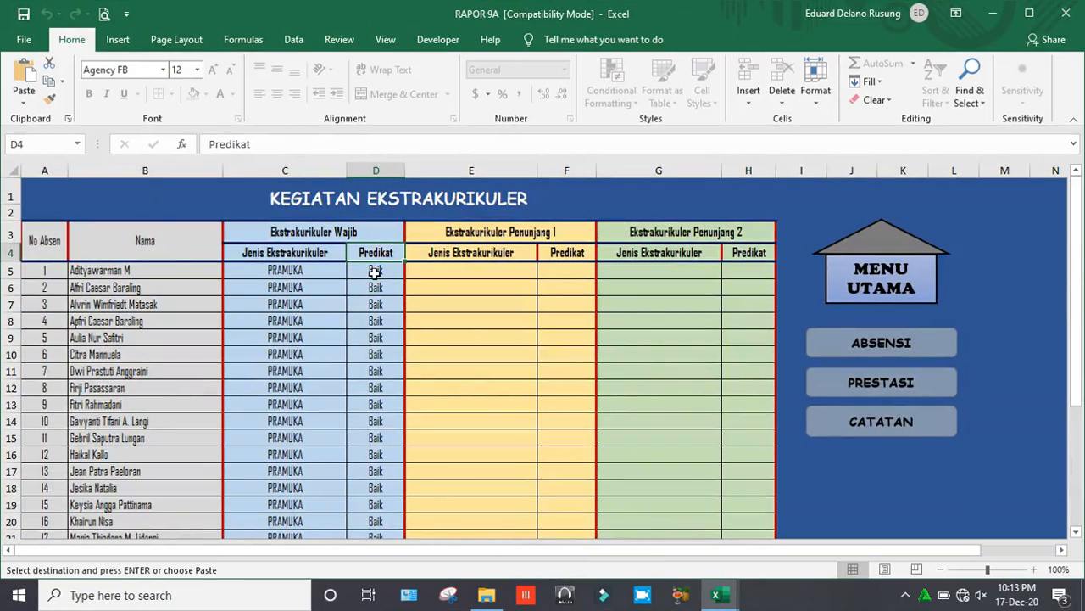
left_click(374, 272)
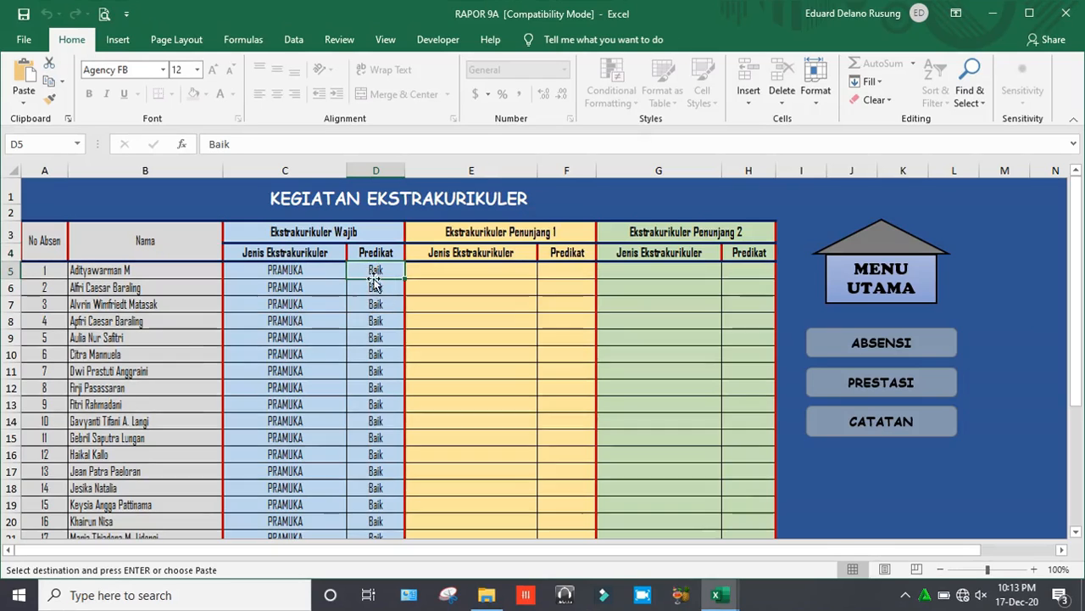
left_click(375, 288)
left_click(376, 270)
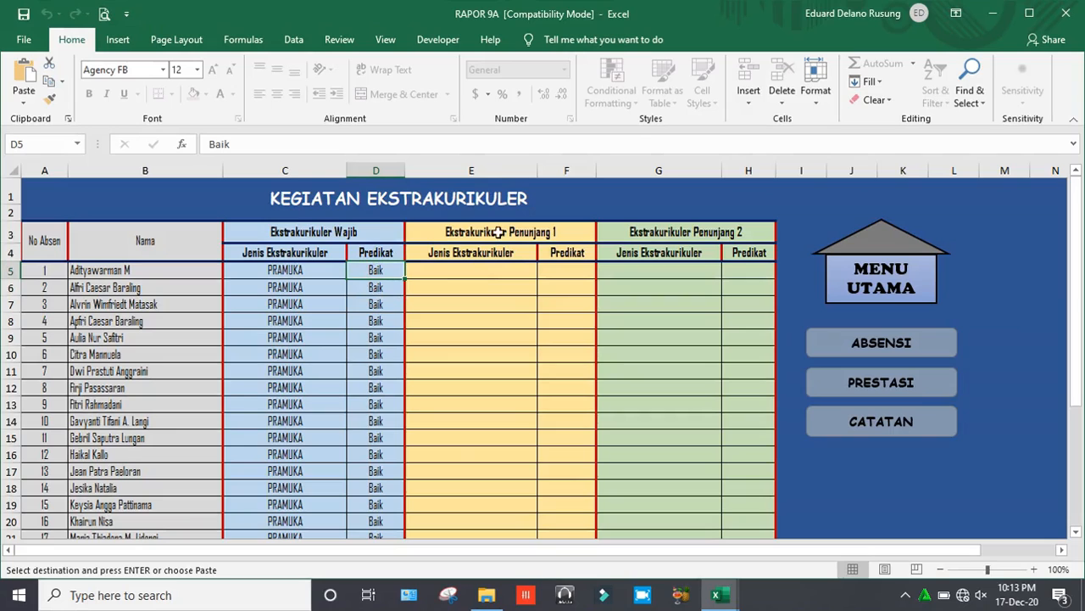
Enter PMR with the predicate Sangat Baik under Ekstrakurikuler Penunjang 1 for student number 1
left_click(479, 269)
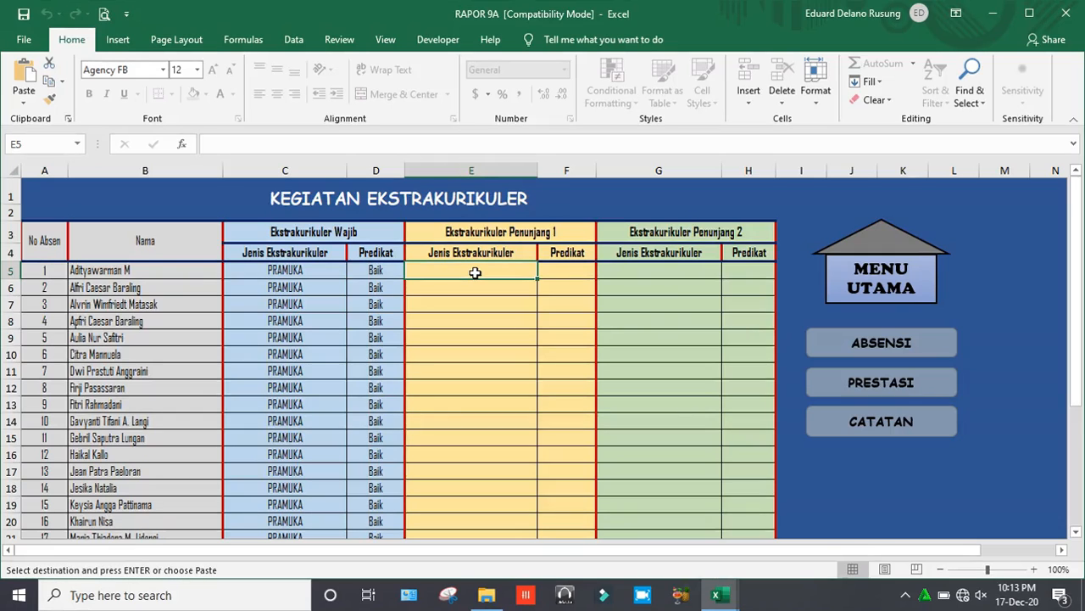
type("PM")
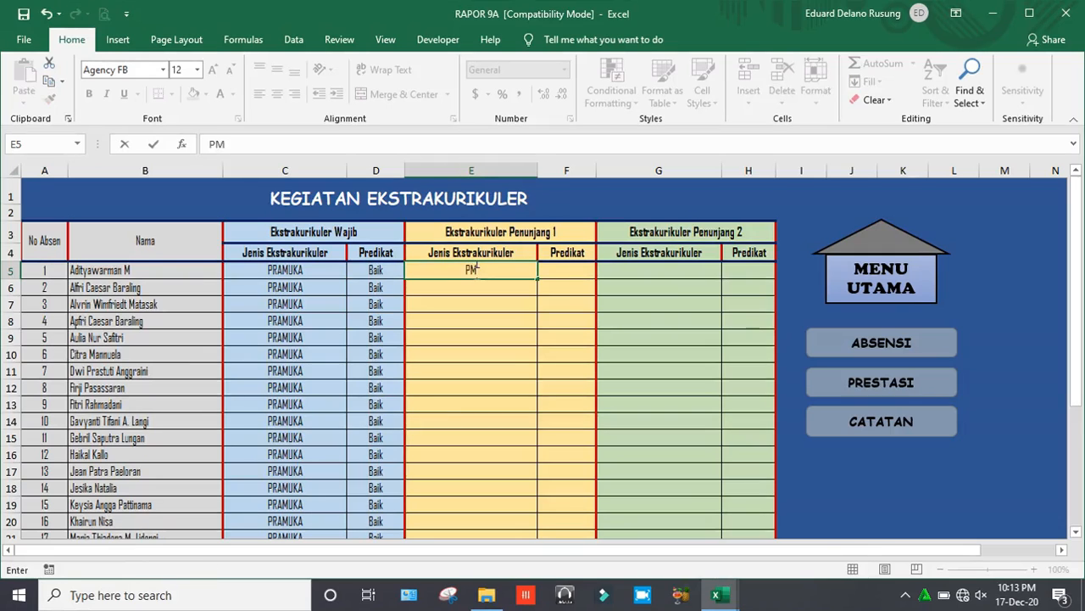
type("R")
key("Tab")
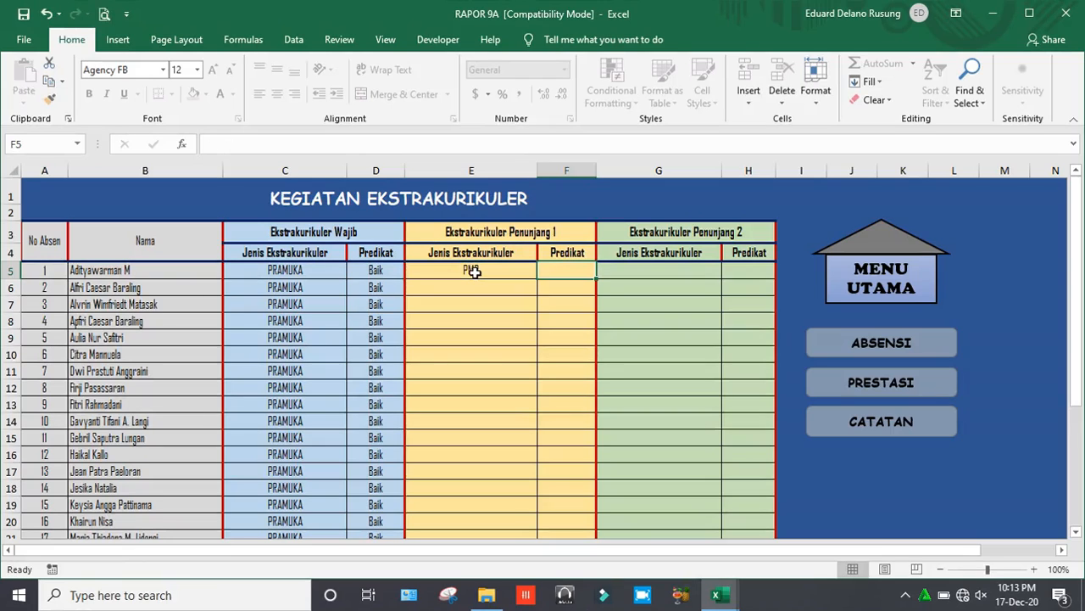
type("Sang")
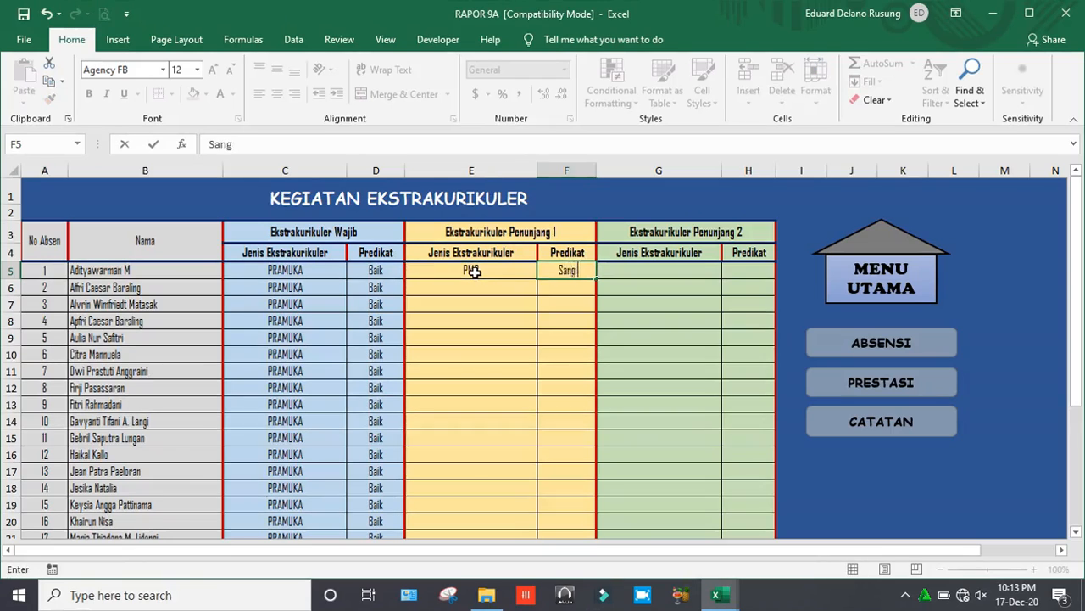
type("at Baik")
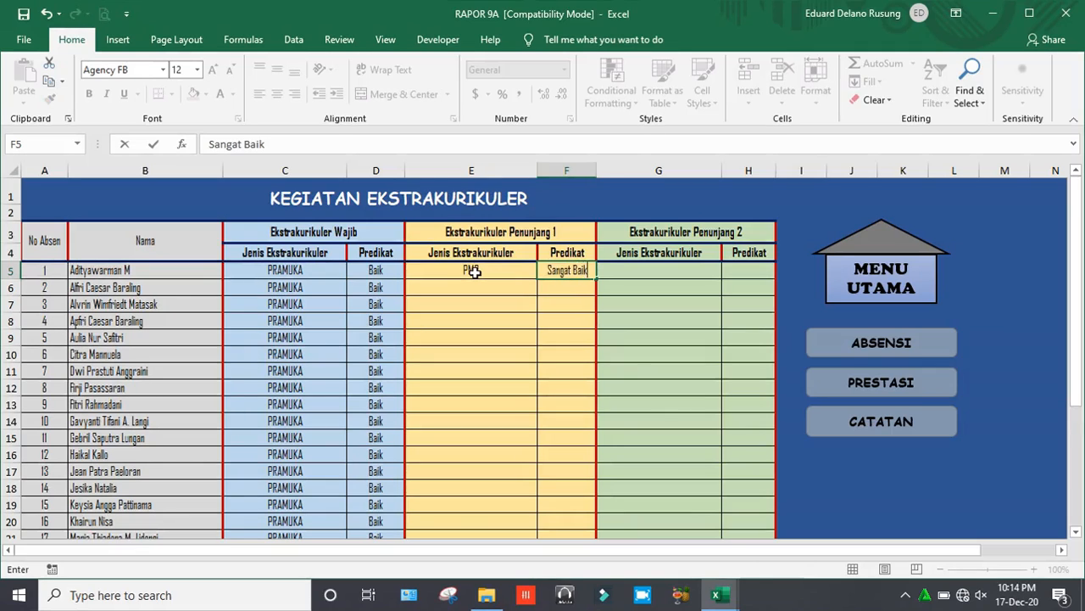
key("Return")
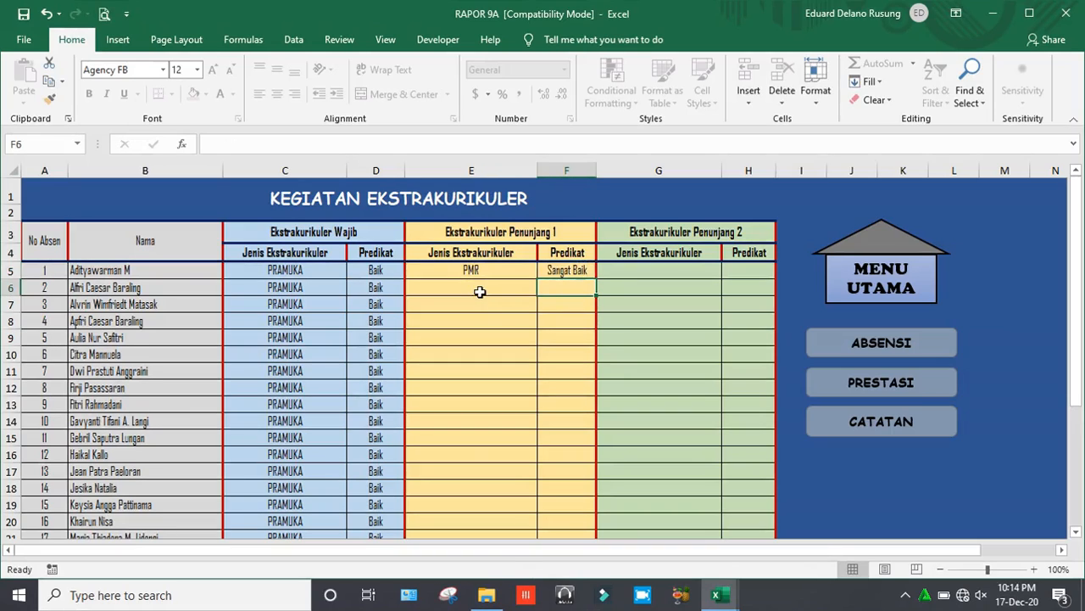
Enter PIK-R with the predicate Baik under Ekstrakurikuler Penunjang 1 for student number 9
left_click(479, 291)
key("Down")
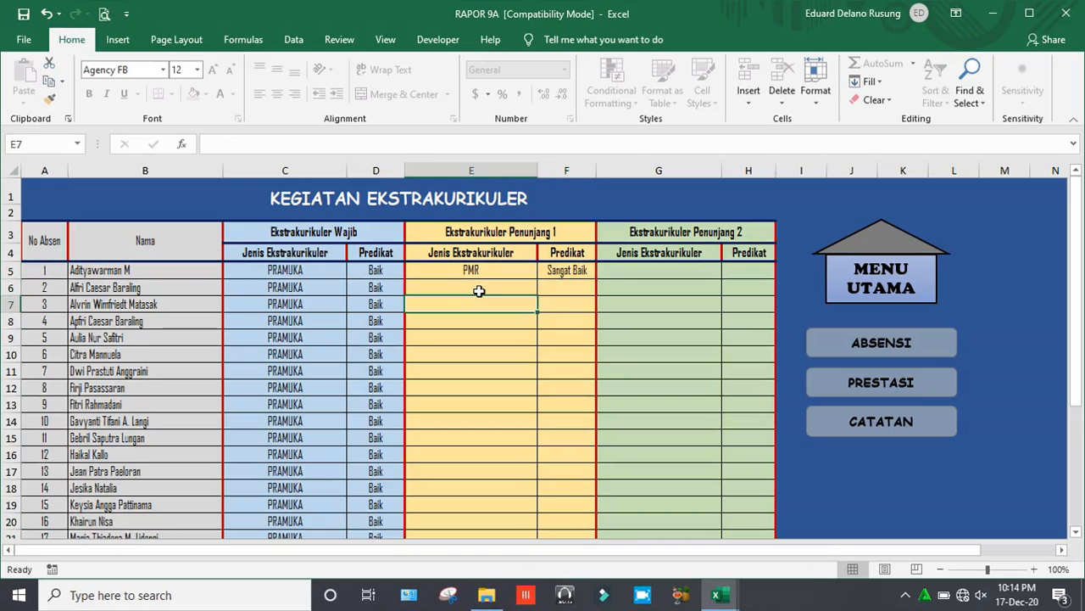
left_click(97, 406)
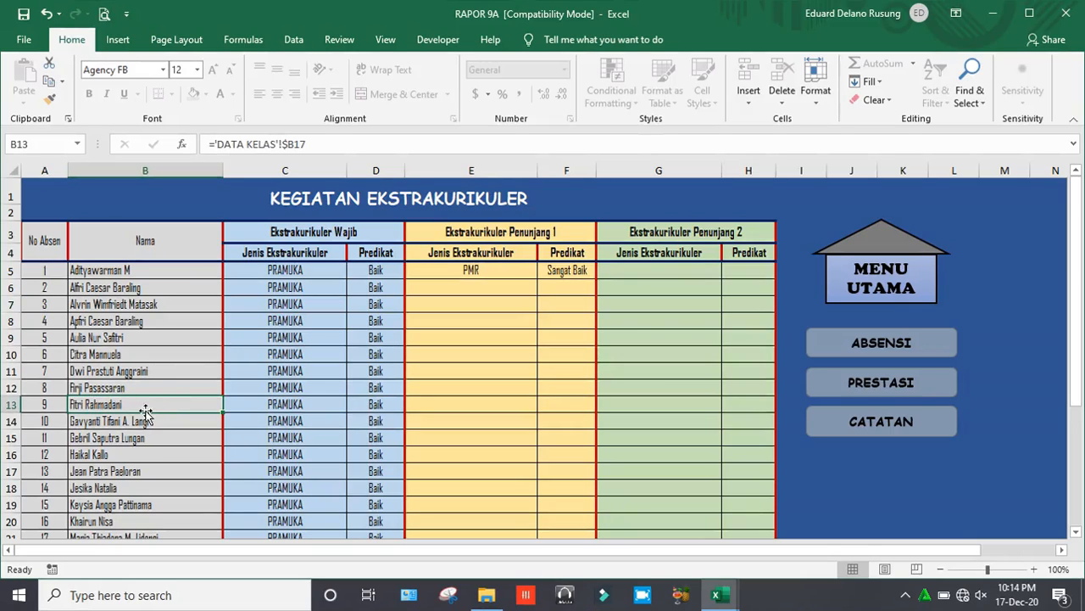
left_click(428, 409)
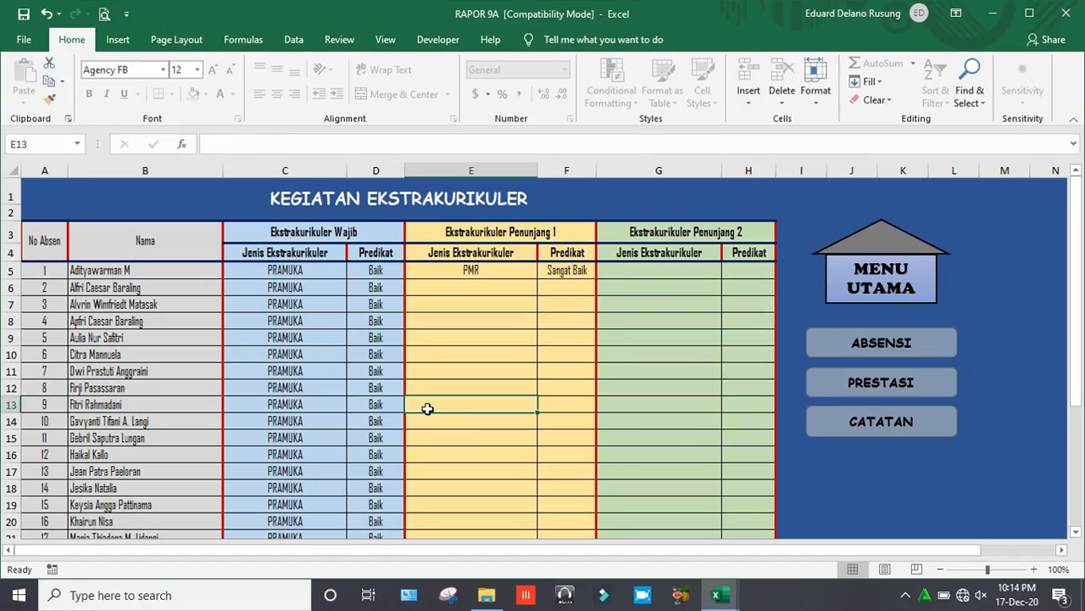
type("PIK-R")
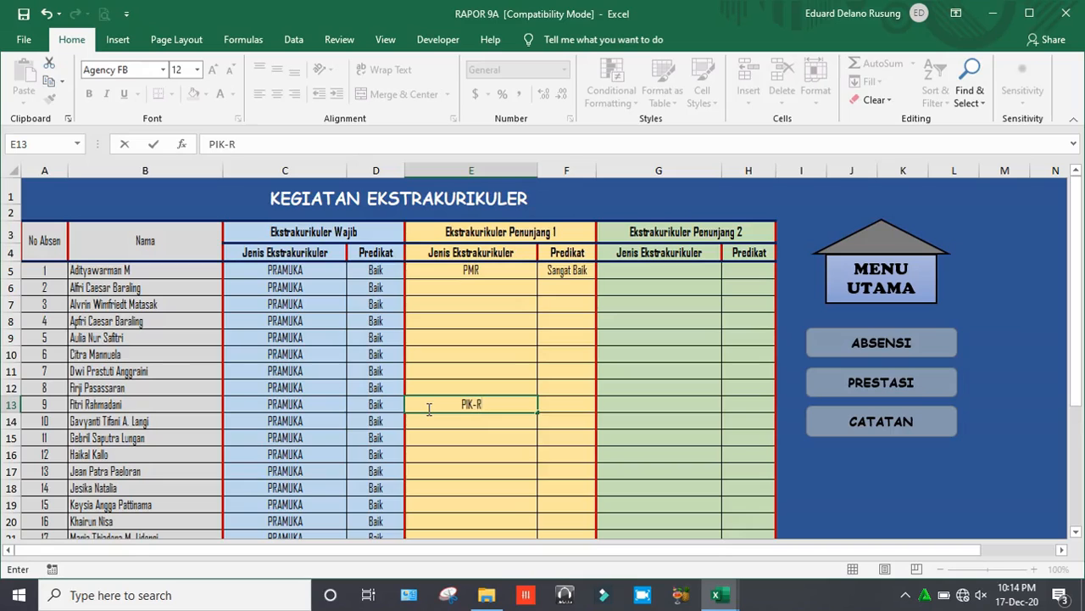
key("Tab")
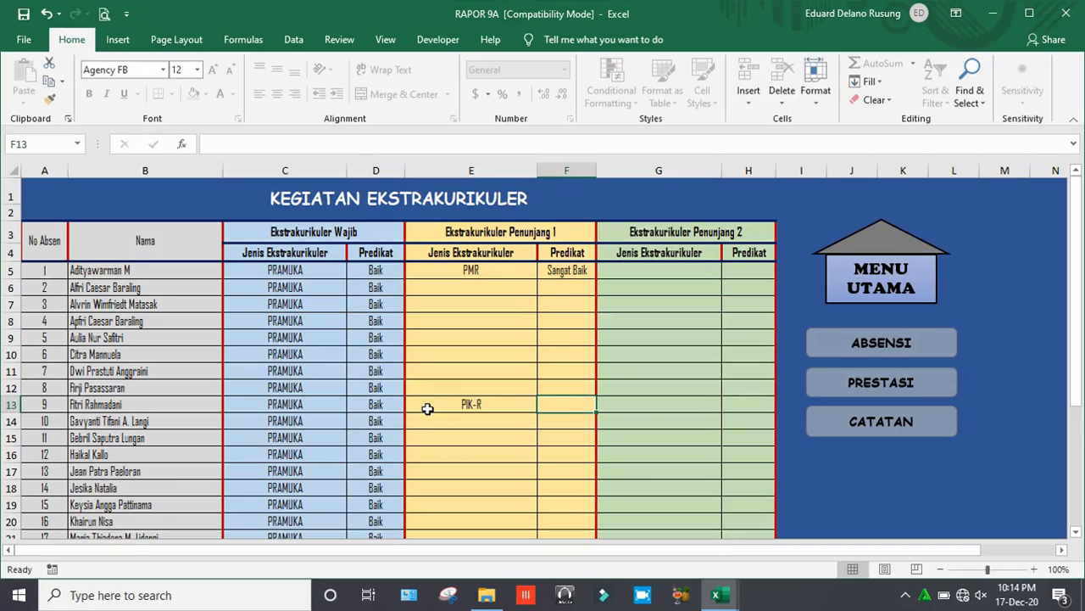
type("Baik")
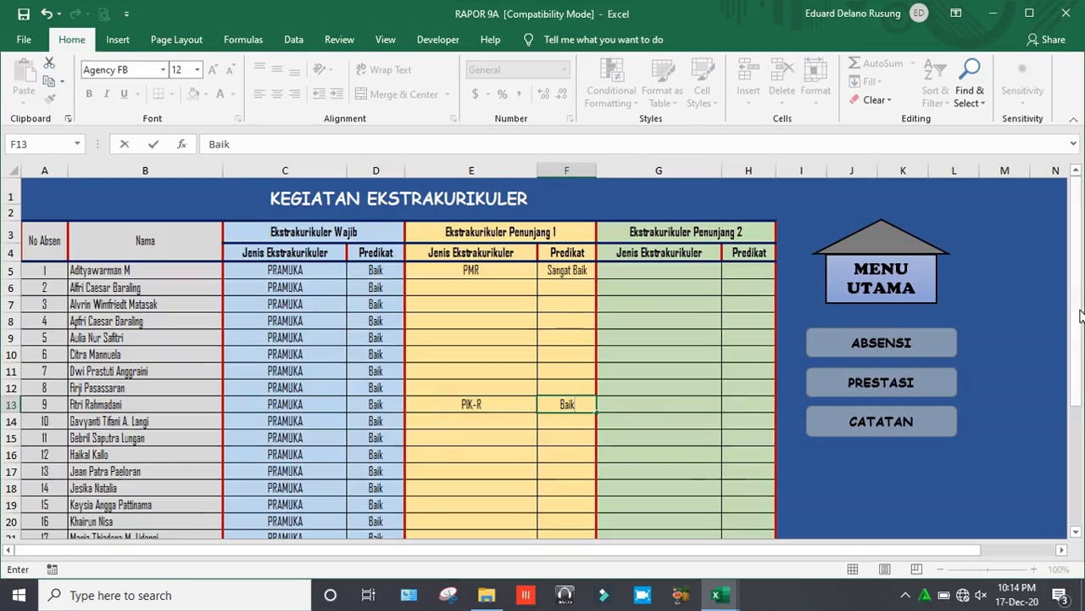
left_click_drag(1076, 310, 1080, 426)
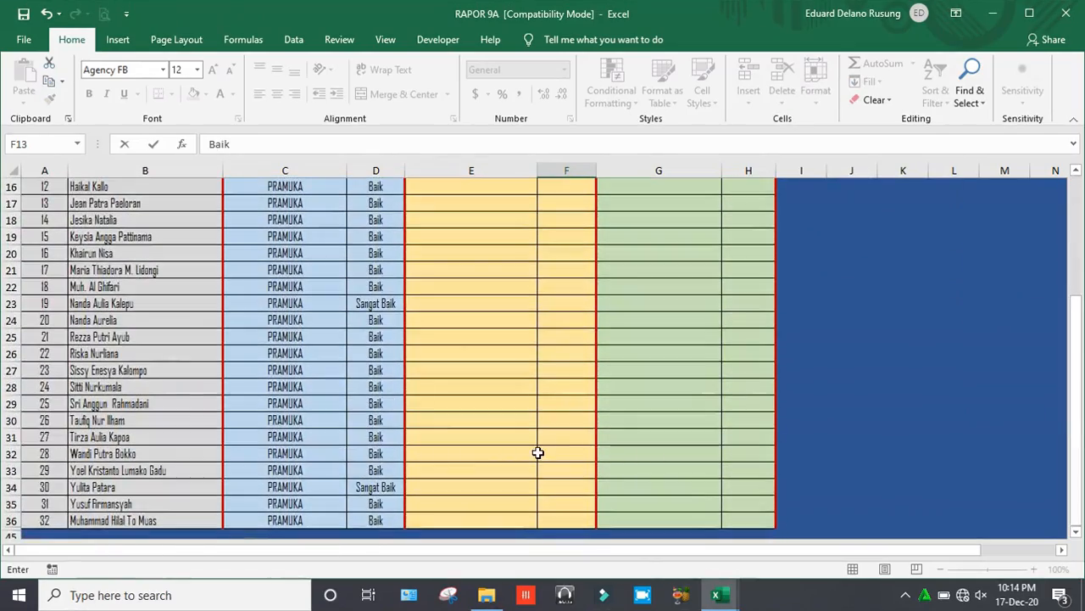
left_click(523, 453)
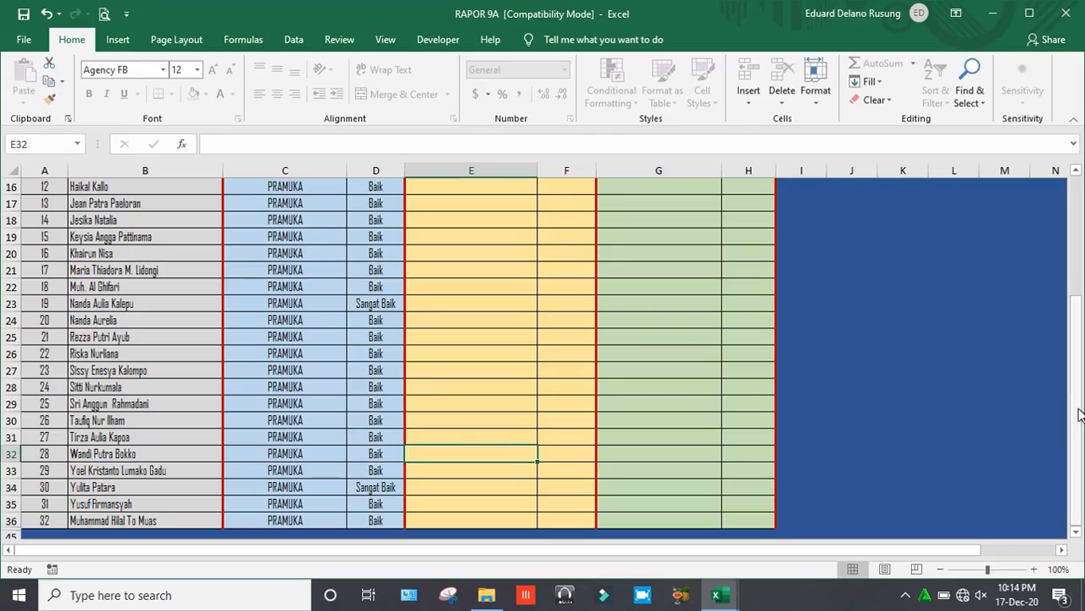
Enter Marching Band with the predicate Baik under Ekstrakurikuler Penunjang 2 for student number 9
left_click_drag(1077, 412, 1079, 319)
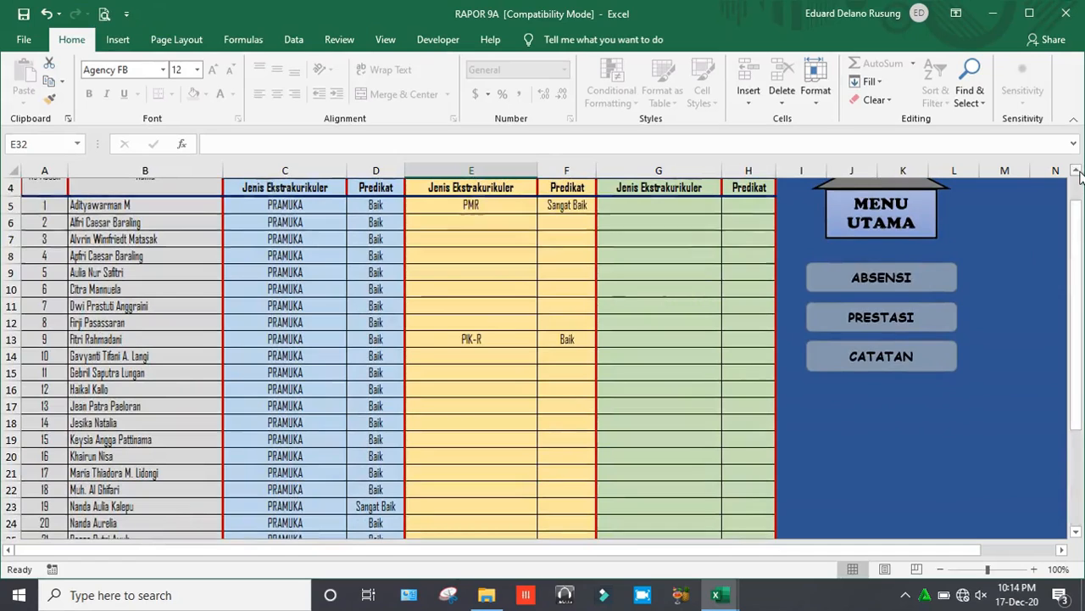
scroll(1078, 170, "up", 1)
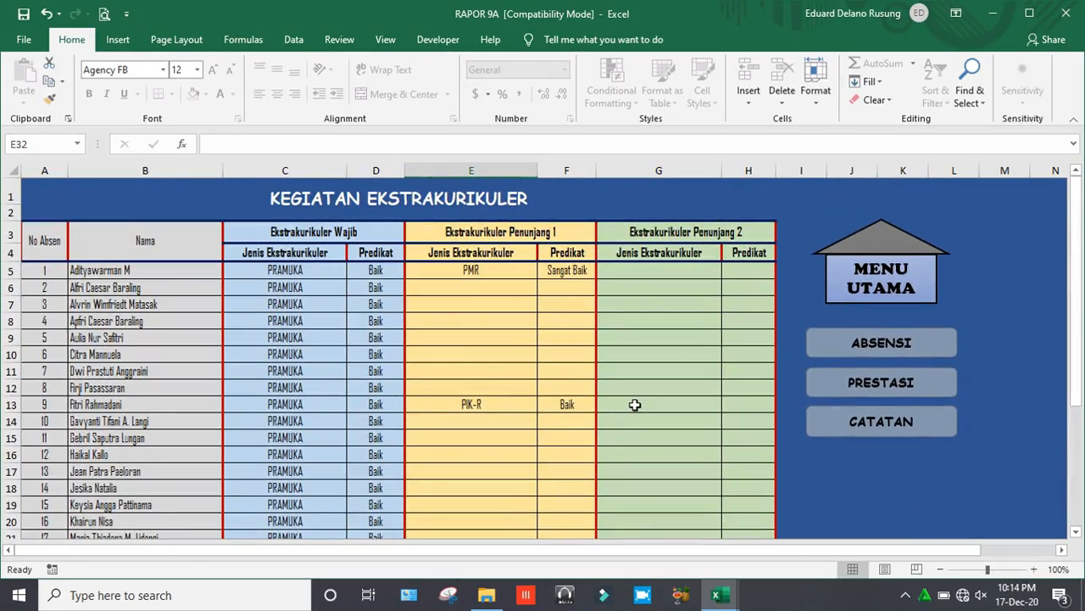
left_click(635, 405)
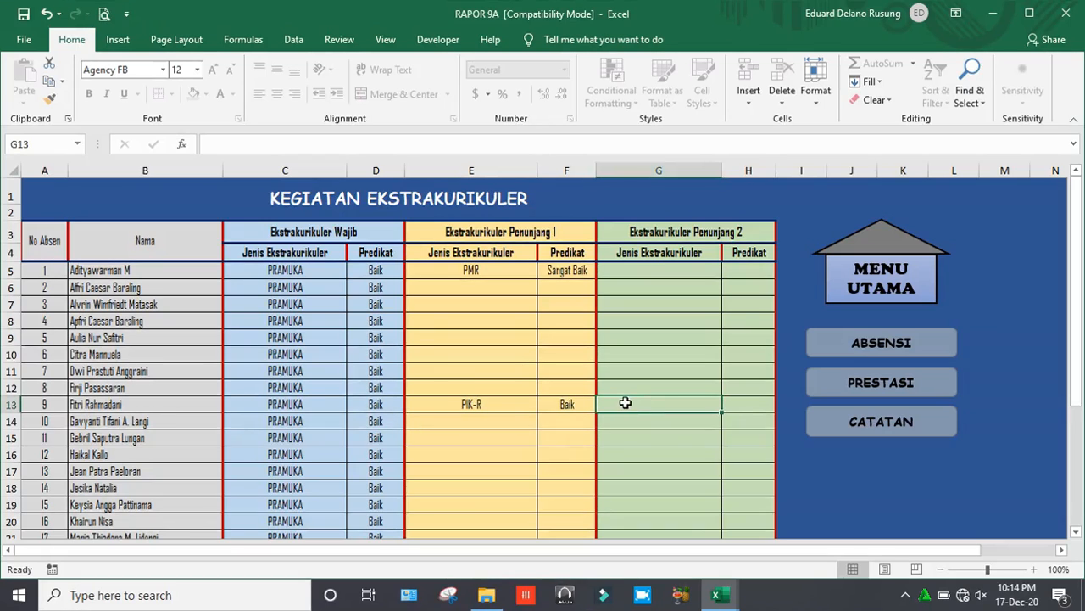
type("Mar")
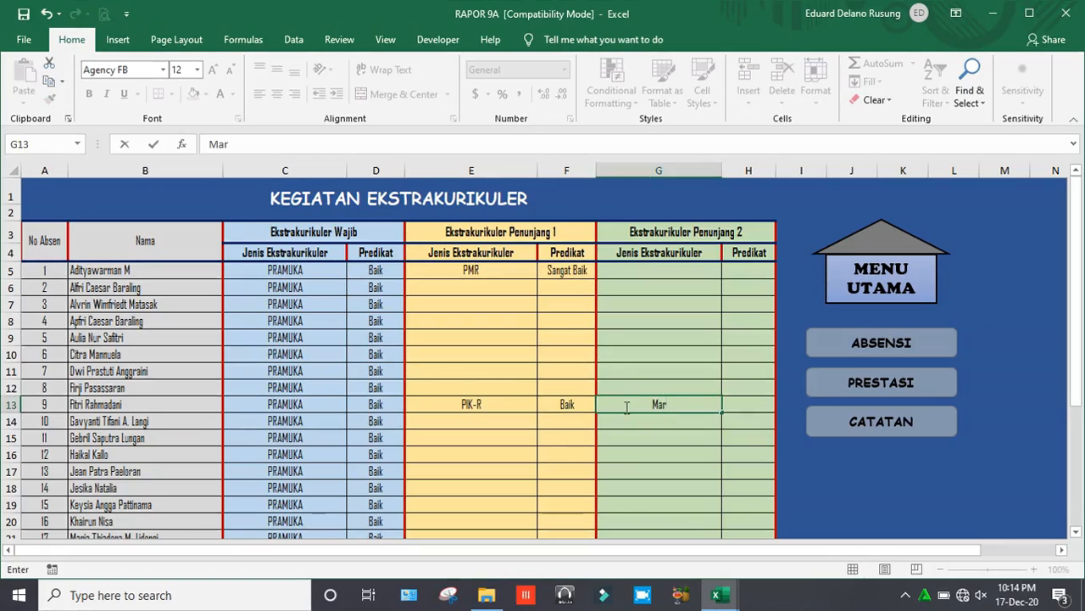
type("ching Band")
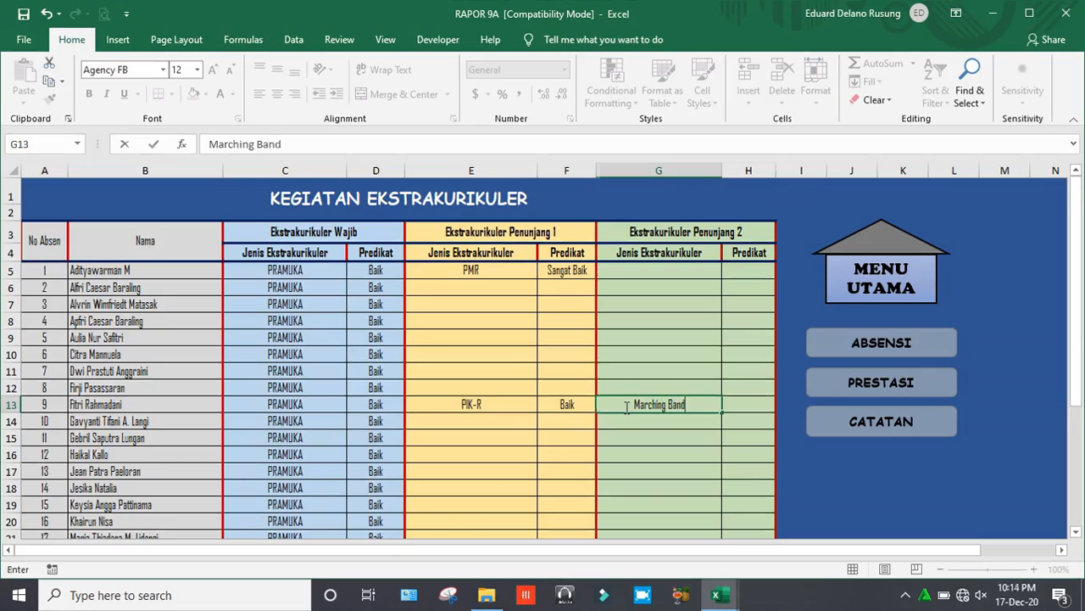
key("Tab")
type("Baik")
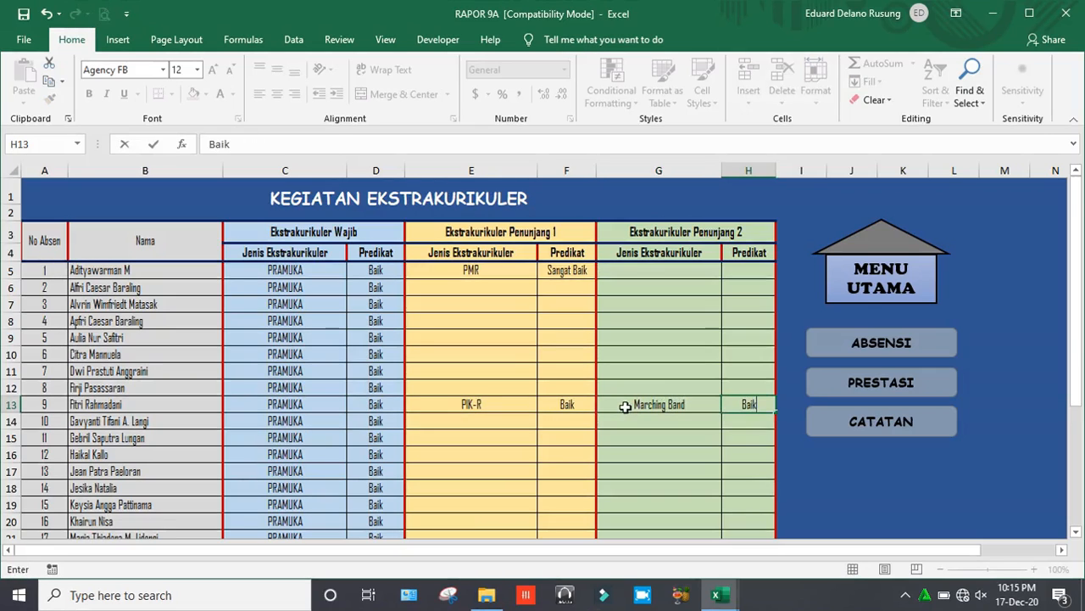
key("Return")
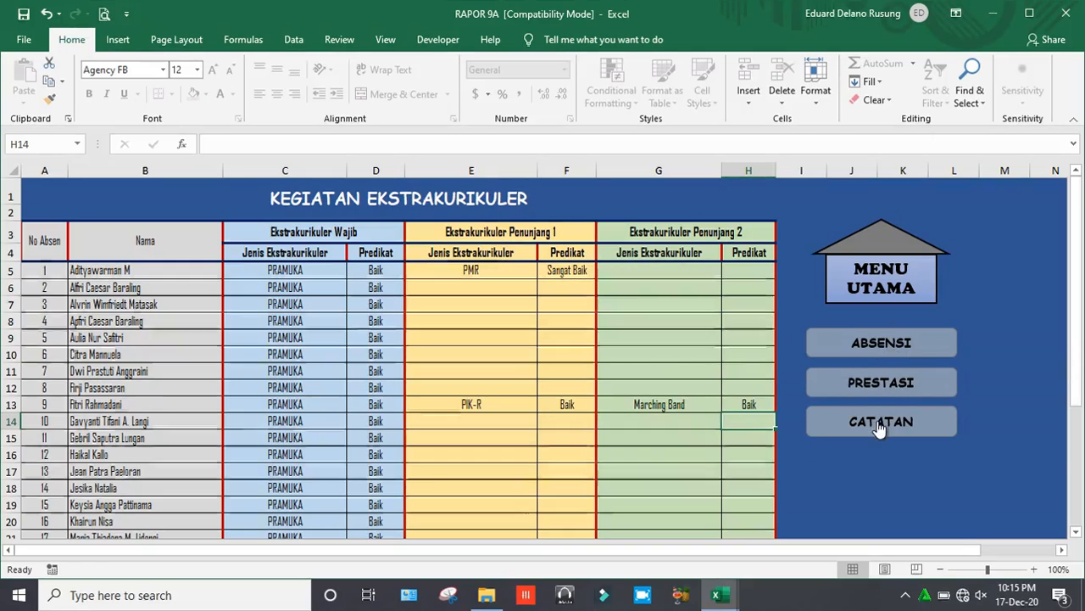
Go through the main menu to the ABSENSI sheet and record 3 Sakit and 1 Izin for student number 1
left_click(887, 290)
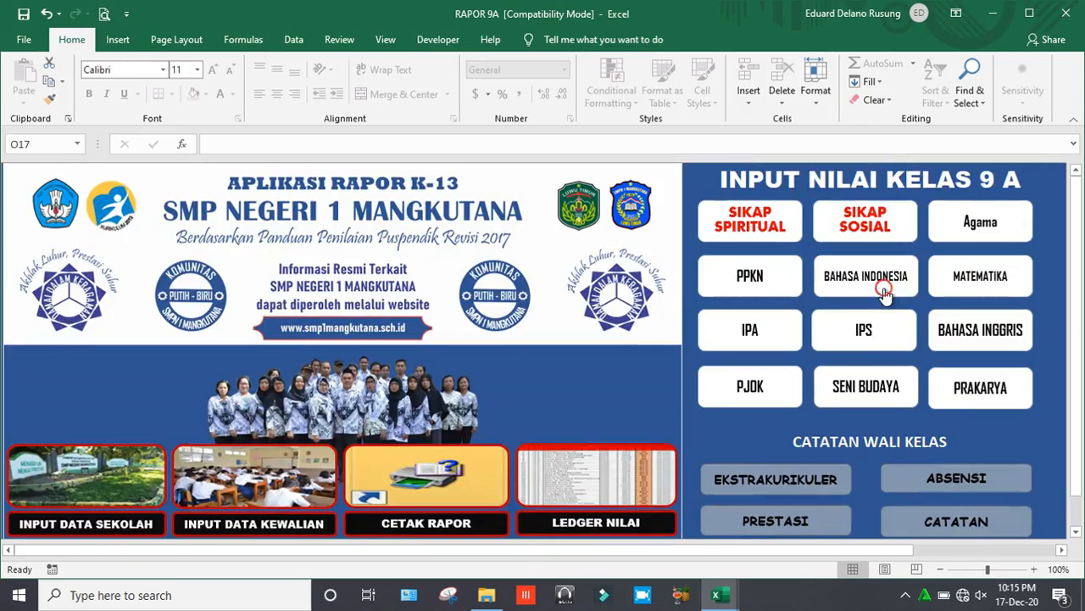
left_click(922, 485)
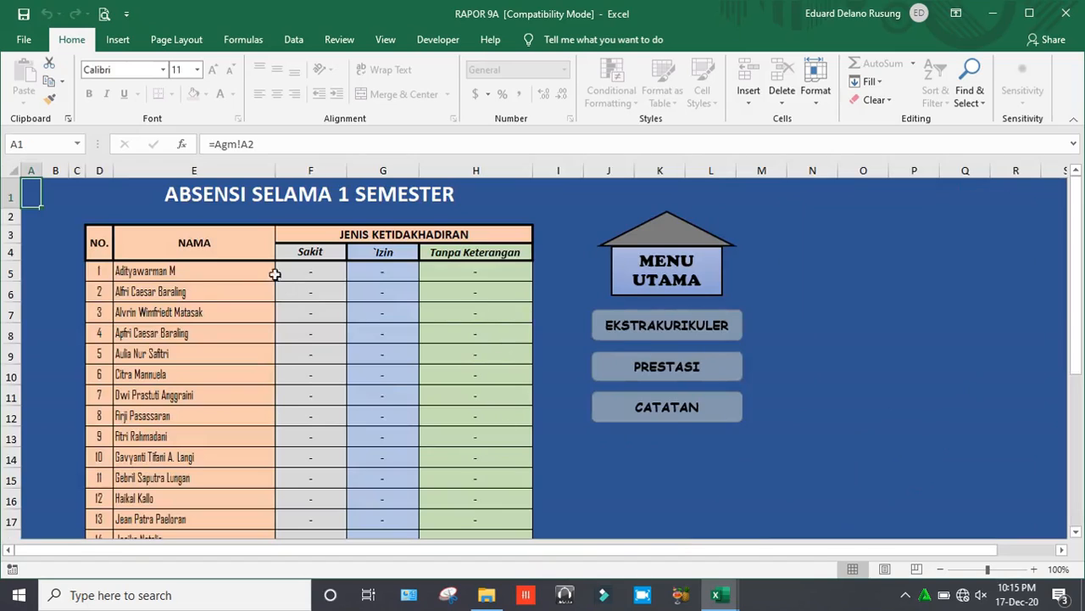
left_click(307, 274)
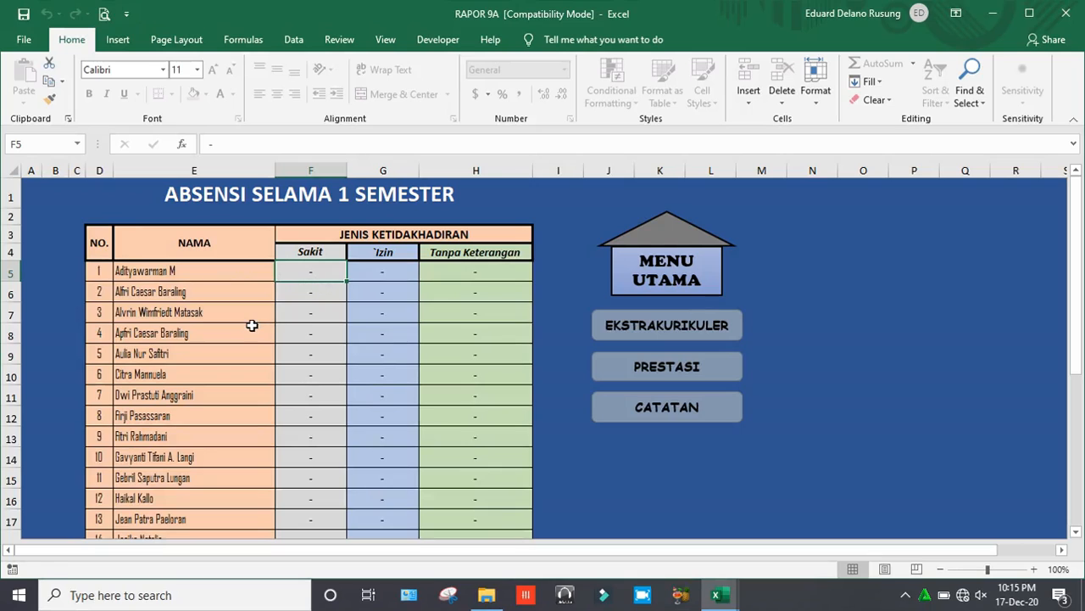
type("3")
key("Tab")
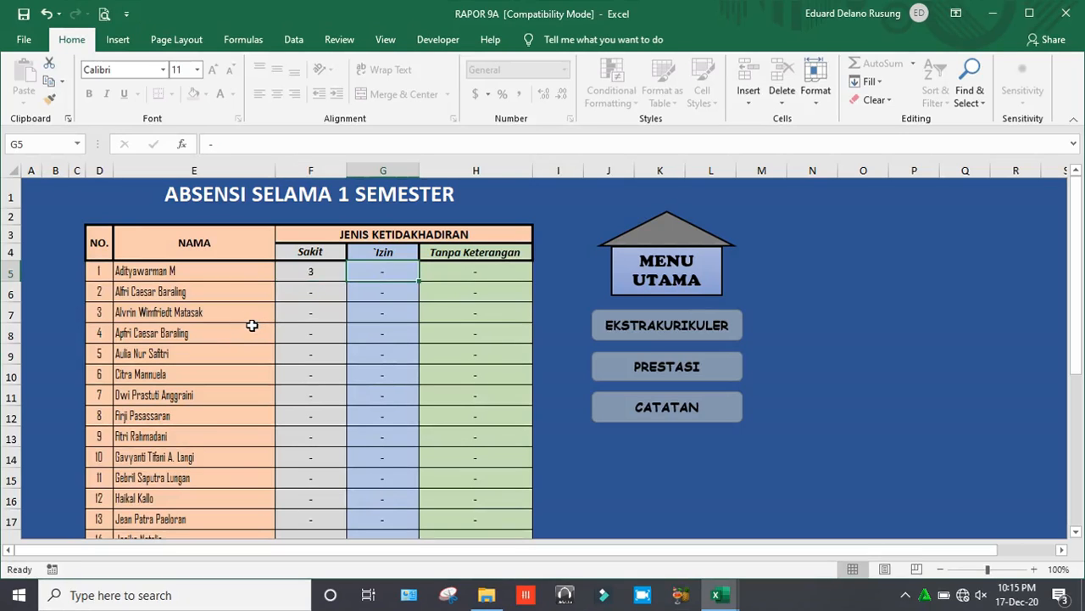
type("1")
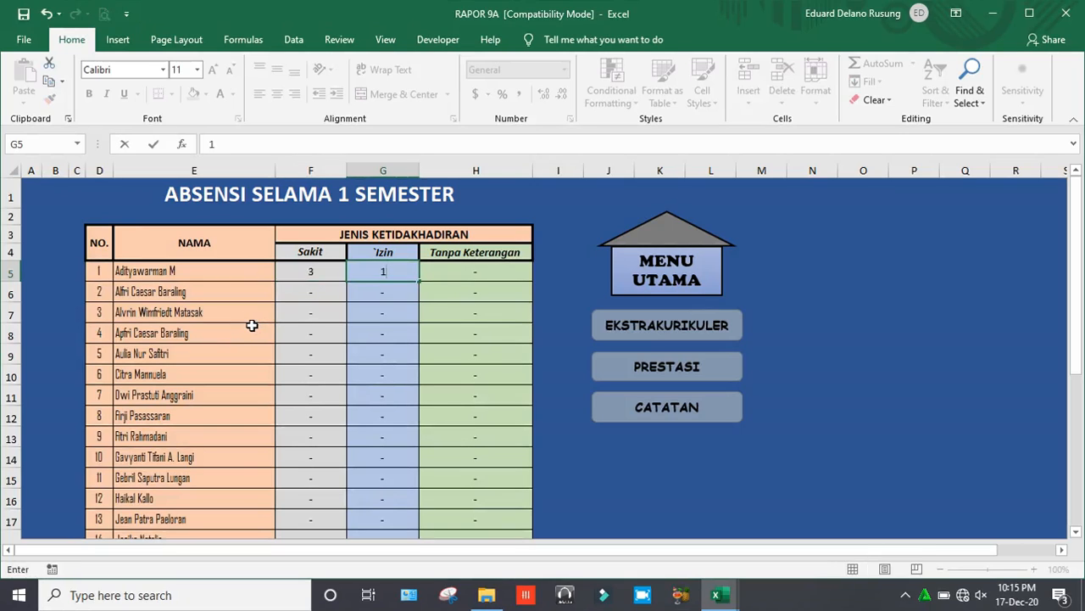
key("Down")
Record 1 Sakit and 10 Tanpa Keterangan absences for student number 29
key("Down")
key("Down")
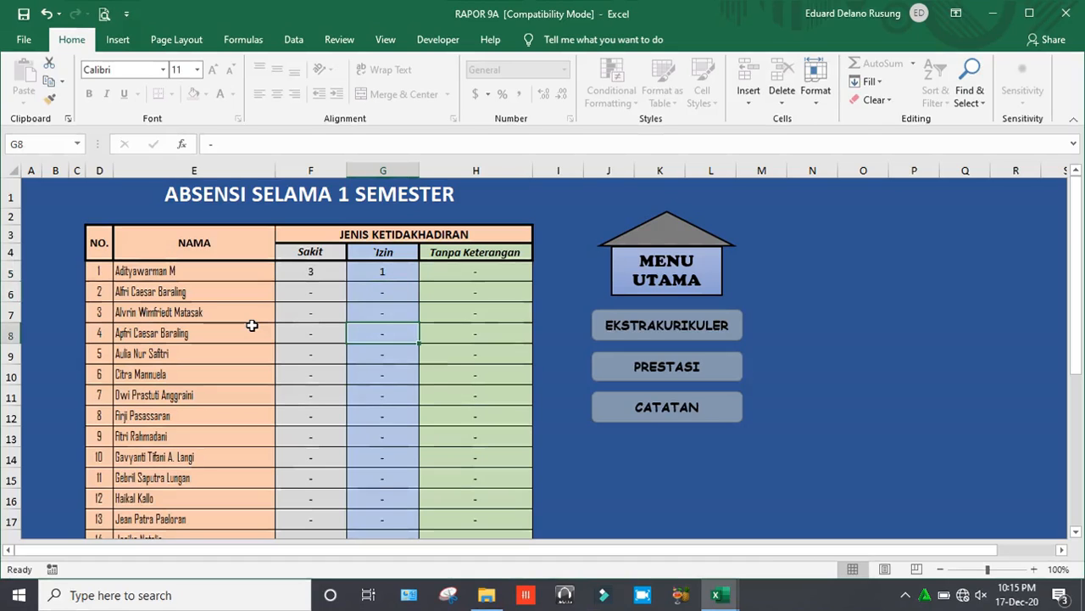
key("Left")
key("Left")
key("Down")
key("Right")
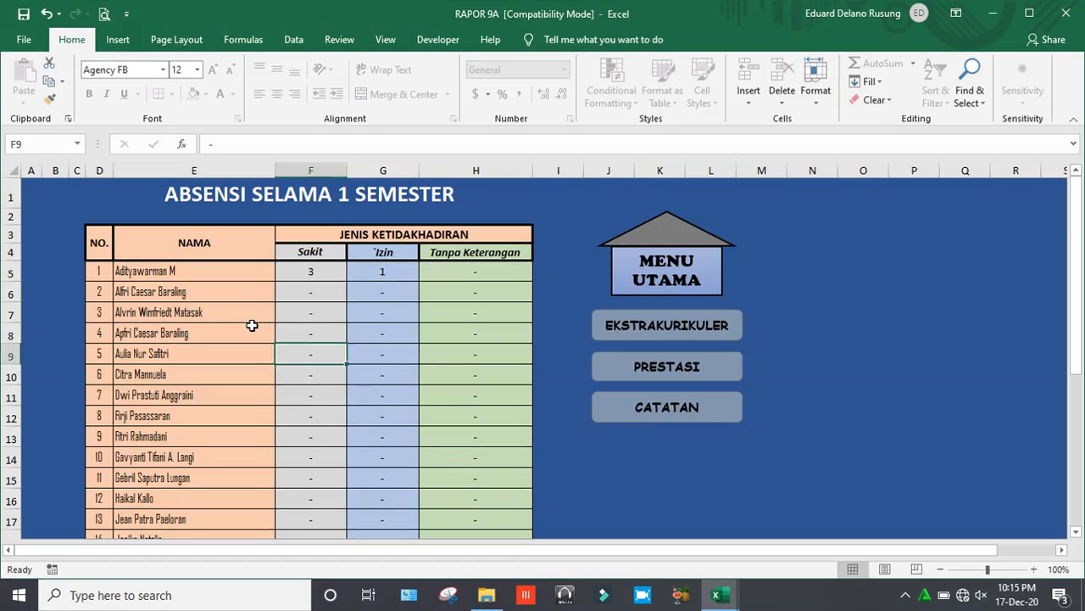
key("Down")
key("Down")
key("Down")
key("Down")
key("Down")
key("Down")
key("Down")
key("Down")
key("Down")
key("Down")
key("Down")
key("Down")
key("Down")
key("Down")
key("Down")
key("Down")
key("Down")
key("Down")
key("Down")
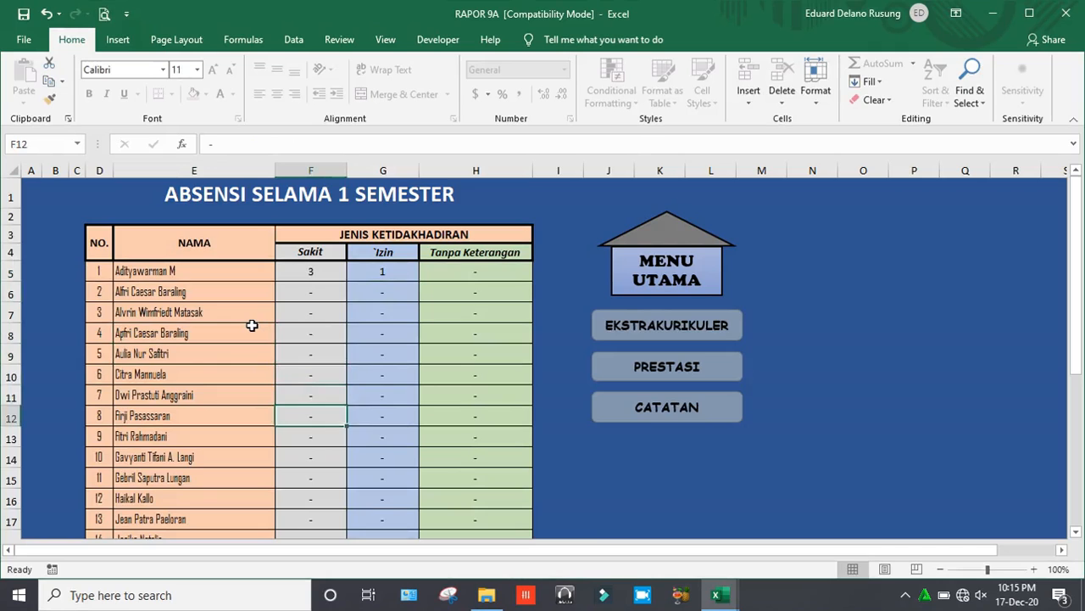
key("Down")
key("Down")
key("Down")
key("Down")
key("Down")
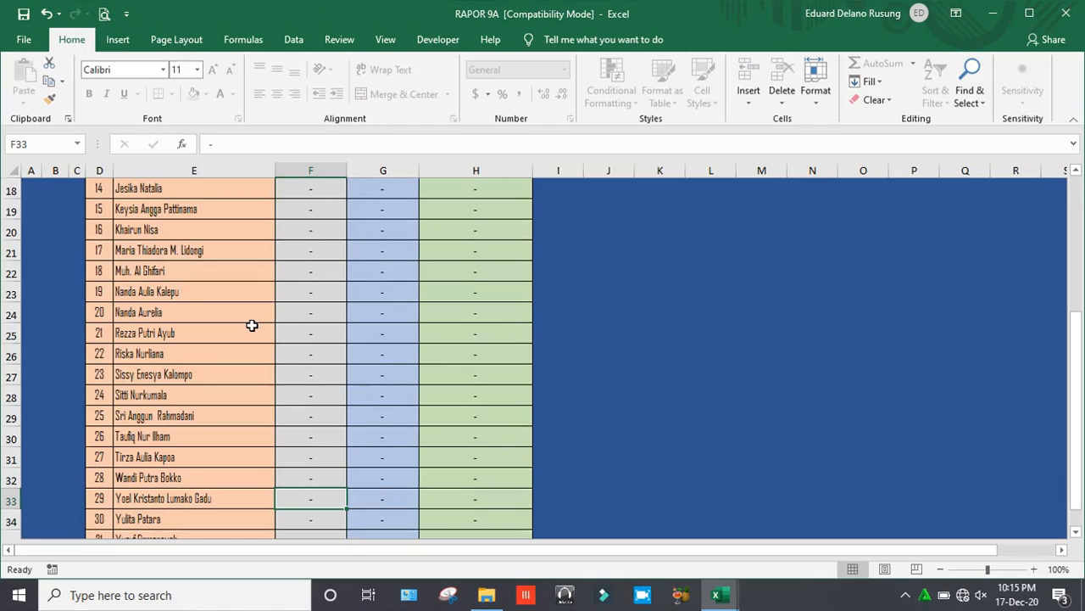
type("1")
key("Tab")
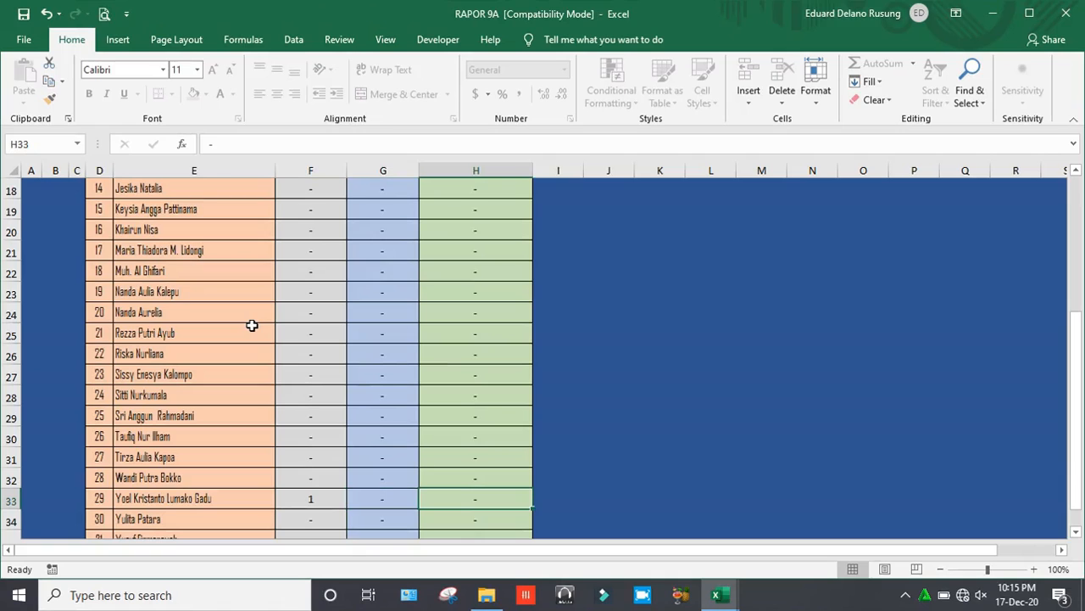
key("Left")
key("Right")
type("10")
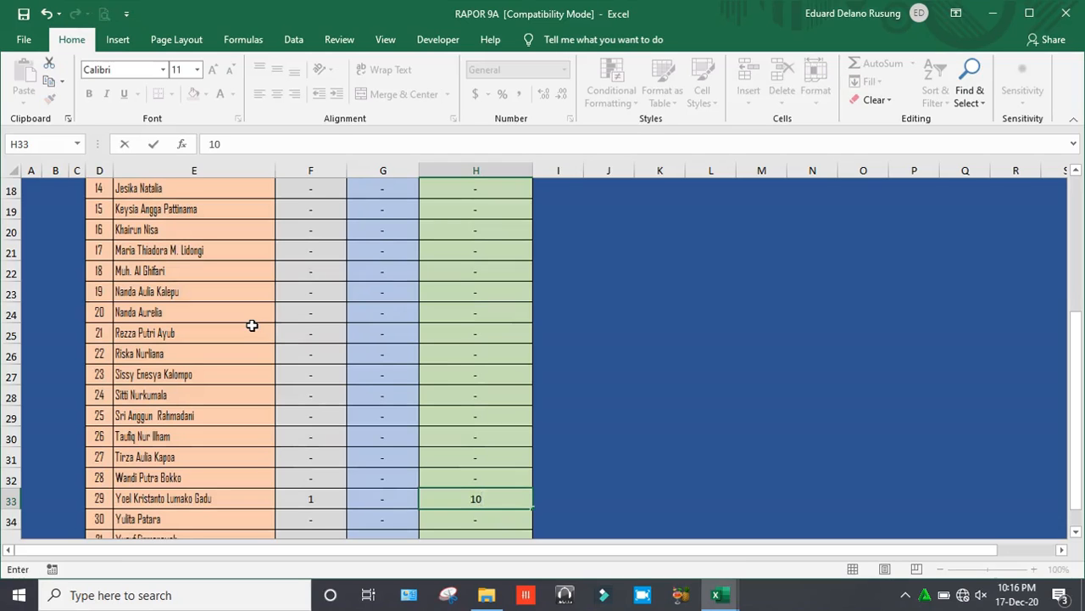
key("Up")
Return to the start of the attendance sheet and open the PRESTASI sheet from there
key("Down")
key("Down")
key("Down")
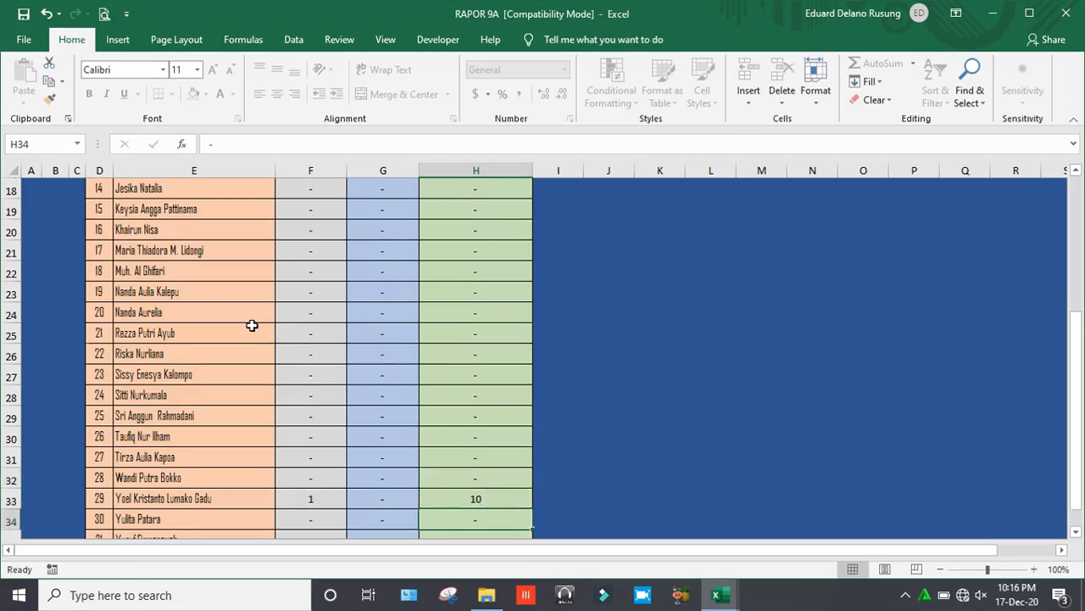
key("Up")
key("Up")
key("Up")
key("Up")
key("Up")
key("Up")
key("Up")
key("Up")
key("Up")
key("Up")
key("Up")
key("Up")
key("Up")
key("Up")
key("Up")
key("Up")
key("Up")
key("Up")
key("Up")
key("Up")
key("Up")
key("Up")
key("Up")
key("Up")
key("Up")
key("Up")
key("Up")
key("Up")
key("Up")
key("Up")
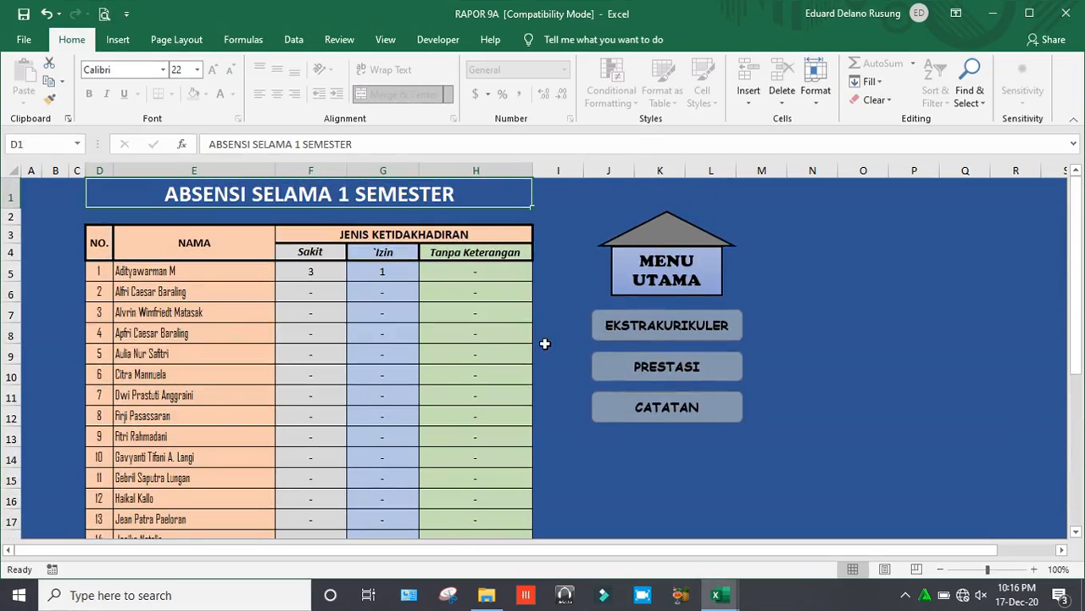
left_click(662, 369)
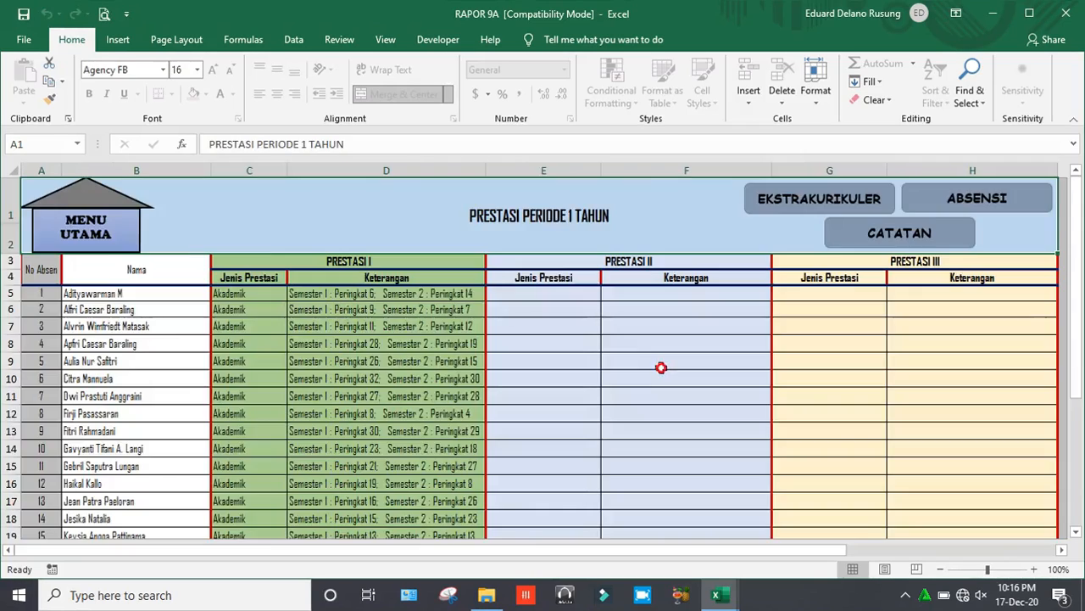
Examine the achievement types and semester rankings under PRESTASI I down the student list, returning to the first student's Jenis Prestasi in C5
left_click(337, 307)
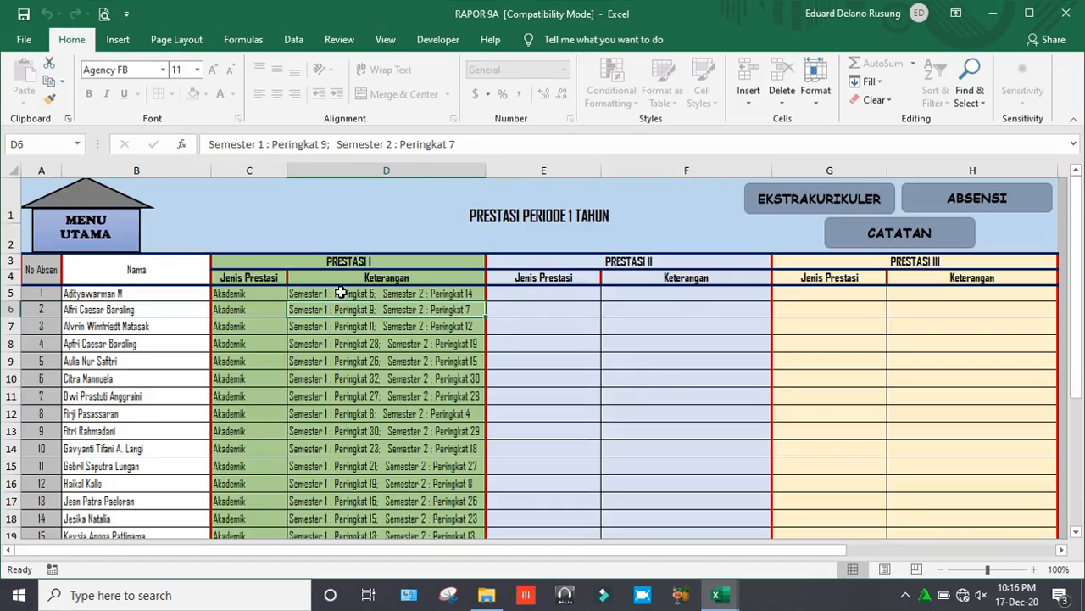
left_click(339, 292)
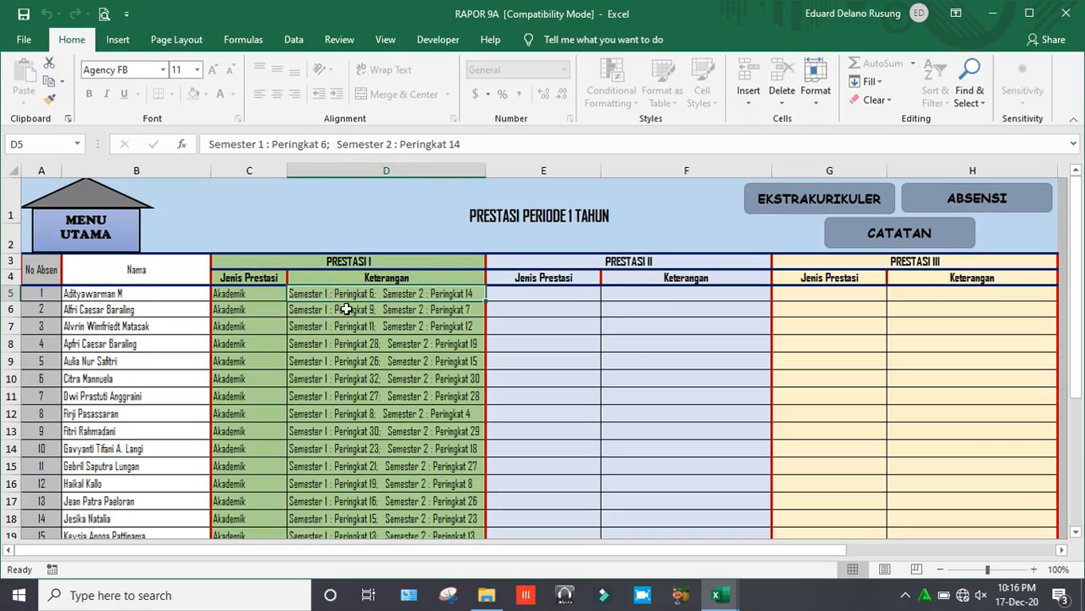
left_click(346, 314)
key("Up")
key("Left")
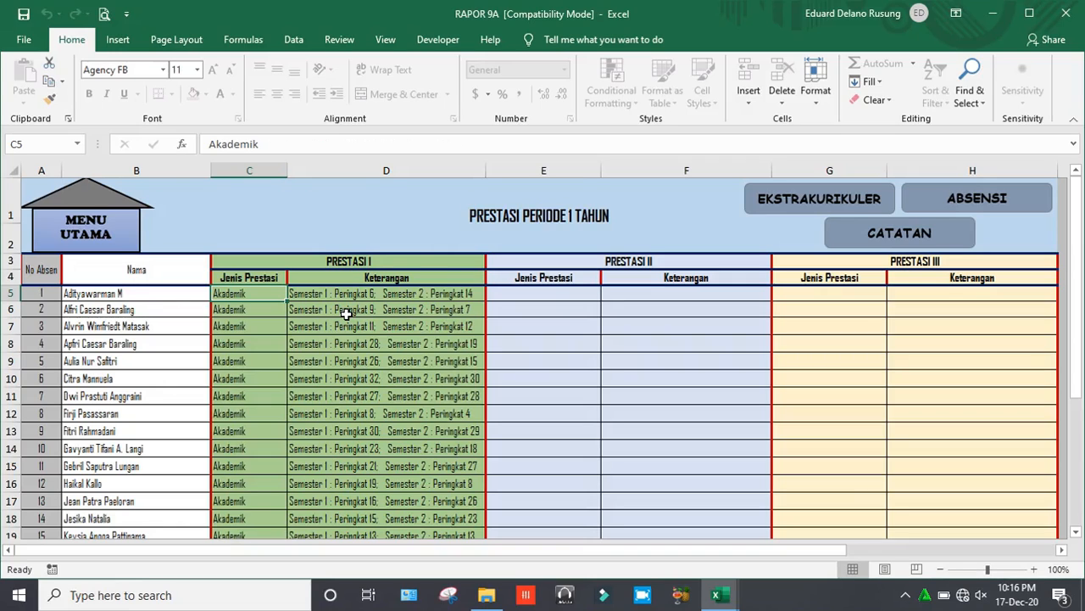
key("Down")
key("Down")
key("Down")
key("Down")
key("Down")
key("Down")
key("Down")
key("Down")
key("Down")
key("Down")
key("Down")
key("Down")
key("Down")
key("Down")
key("Down")
key("Down")
key("Down")
key("Down")
key("Down")
key("Down")
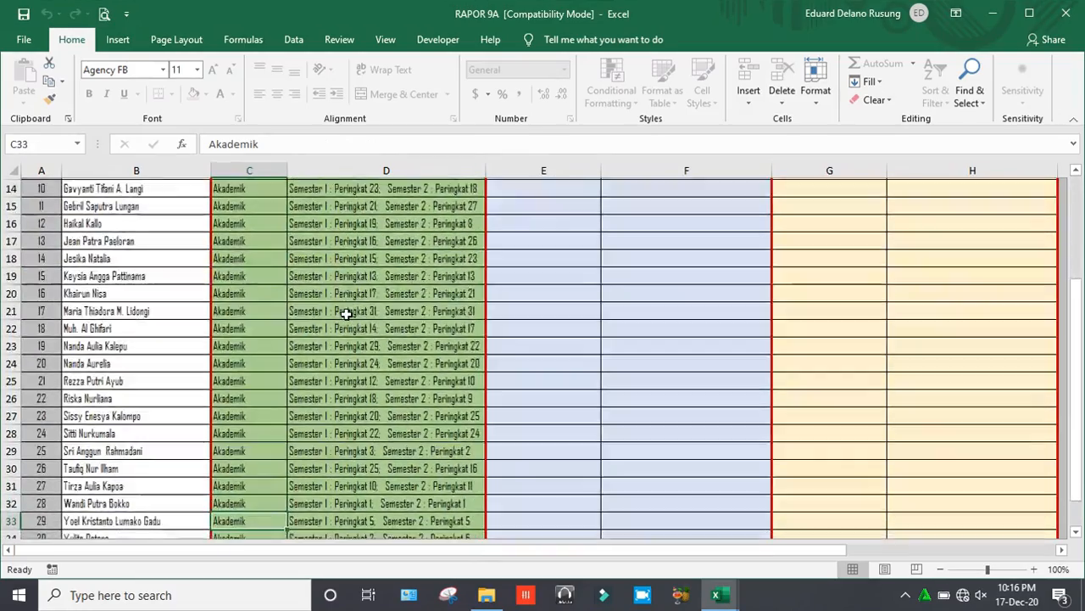
key("Down")
key("Up")
key("Up")
key("Up")
key("Up")
key("Up")
key("Up")
key("Up")
key("Up")
key("Up")
key("Up")
key("Up")
key("Up")
key("Up")
key("Up")
key("Up")
key("Up")
key("Up")
key("Up")
key("Up")
key("ctrl+Home")
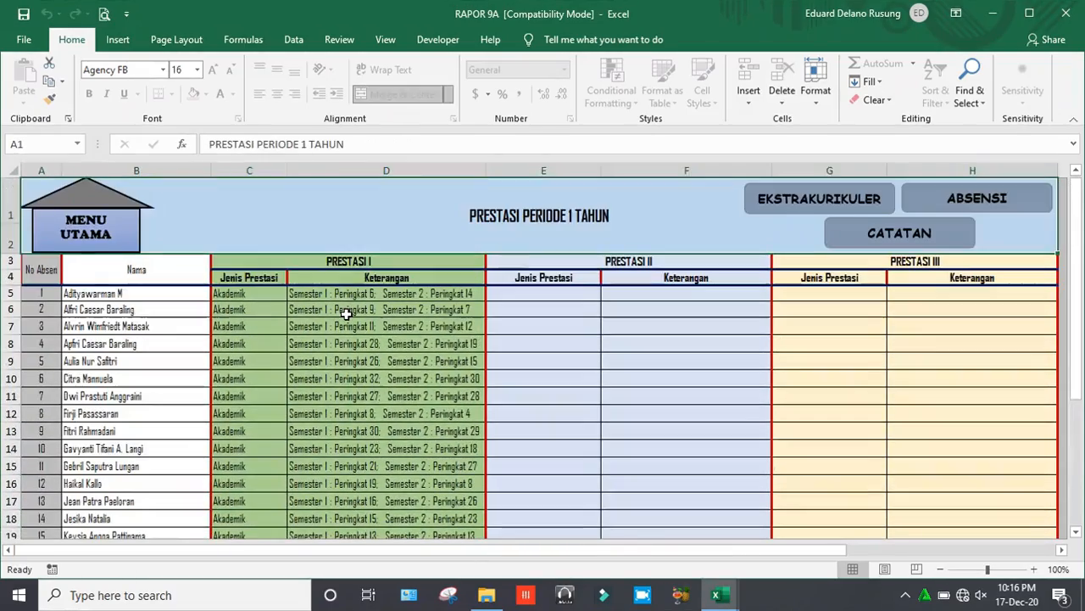
key("Down")
left_click(235, 293)
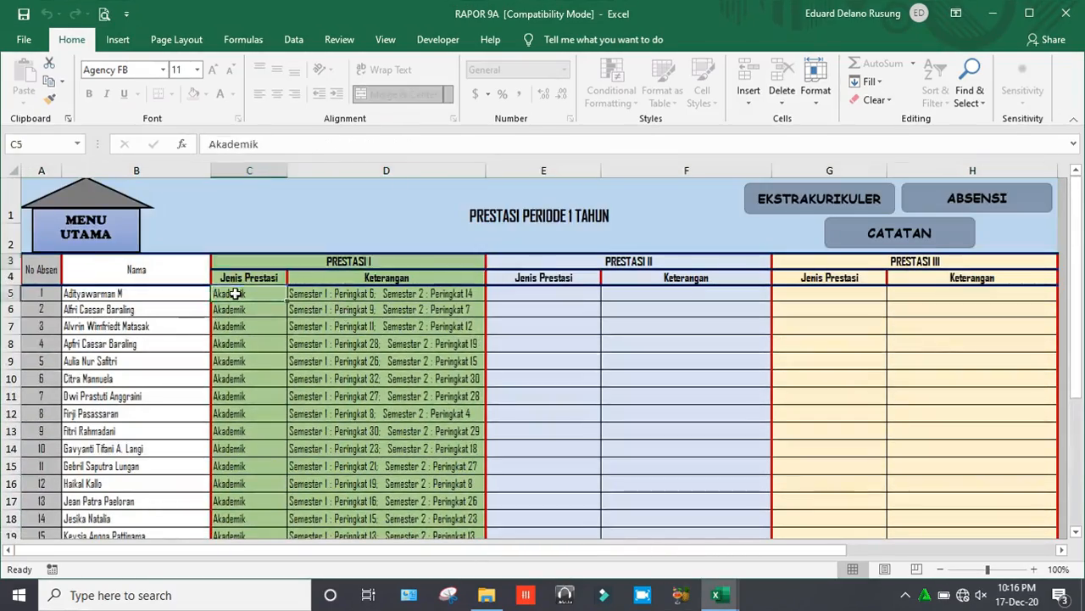
Shorten student number 1's PRESTASI I Keterangan in D5 to "Semester 1 : Peringkat 6;"
left_click(327, 295)
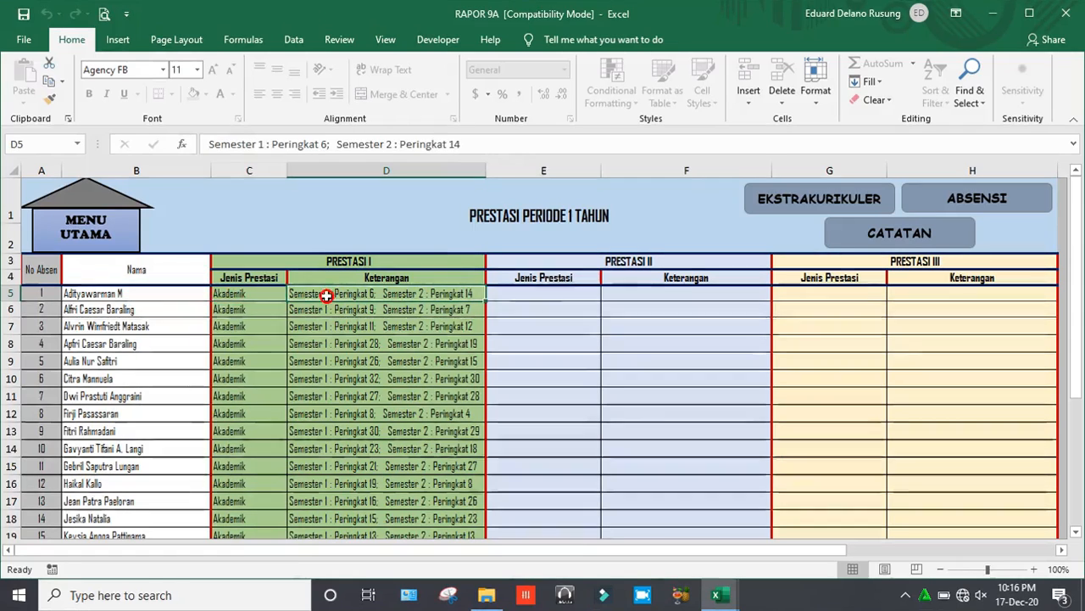
left_click(262, 295)
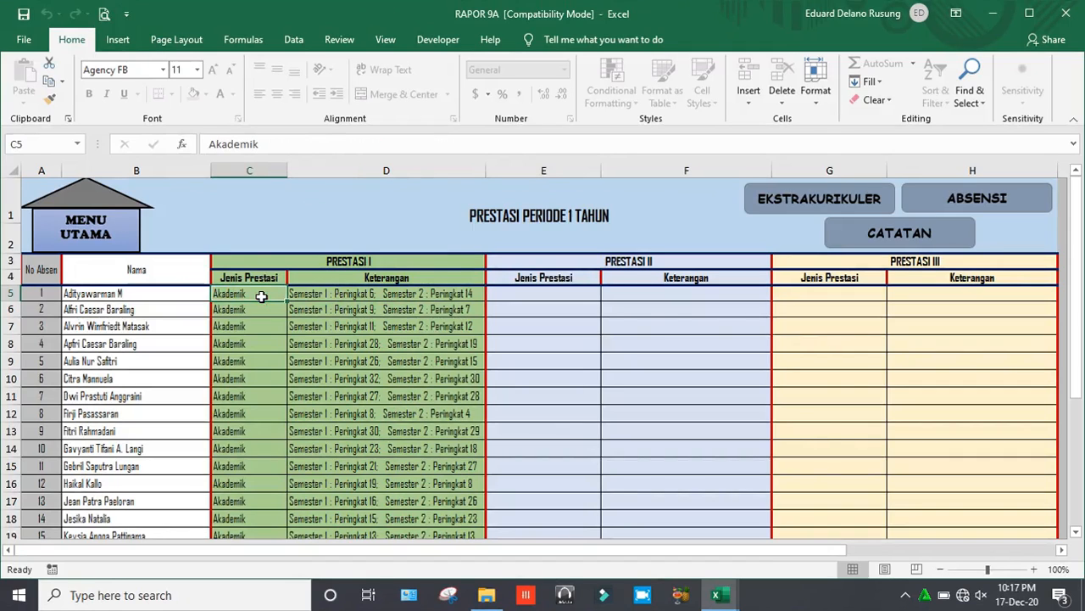
key("Right")
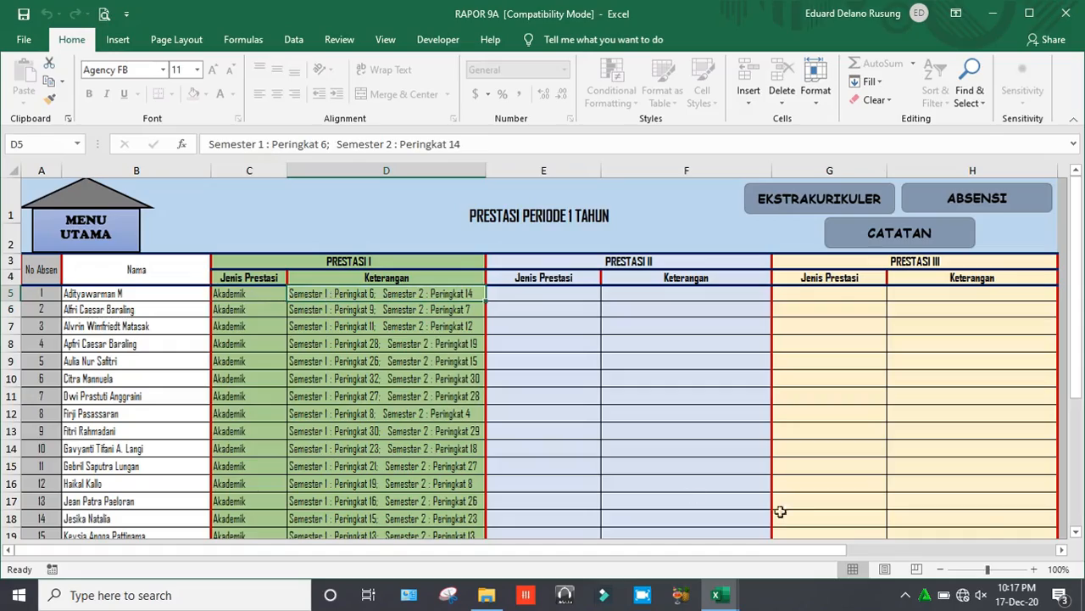
left_click(1032, 568)
left_click(1033, 568)
left_click(1033, 568)
left_click(1033, 568)
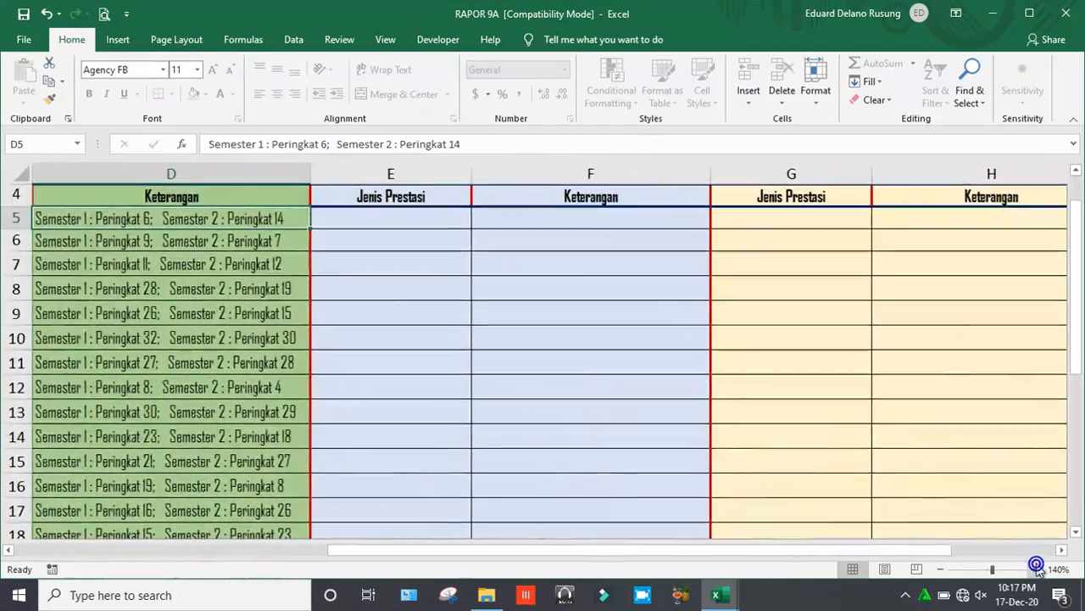
left_click_drag(866, 550, 655, 556)
left_click(374, 218)
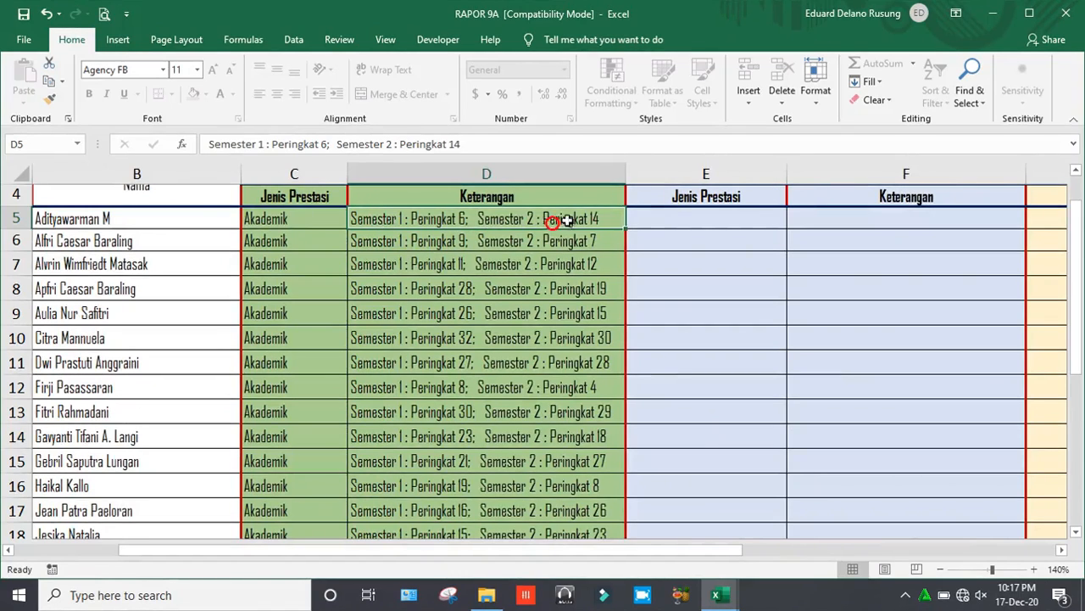
double_click(598, 217)
key("BackSpace")
key("BackSpace")
key("BackSpace")
key("BackSpace")
key("BackSpace")
key("BackSpace")
key("BackSpace")
key("BackSpace")
key("BackSpace")
key("BackSpace")
key("BackSpace")
key("BackSpace")
key("BackSpace")
key("BackSpace")
key("BackSpace")
key("BackSpace")
key("BackSpace")
key("BackSpace")
key("BackSpace")
key("BackSpace")
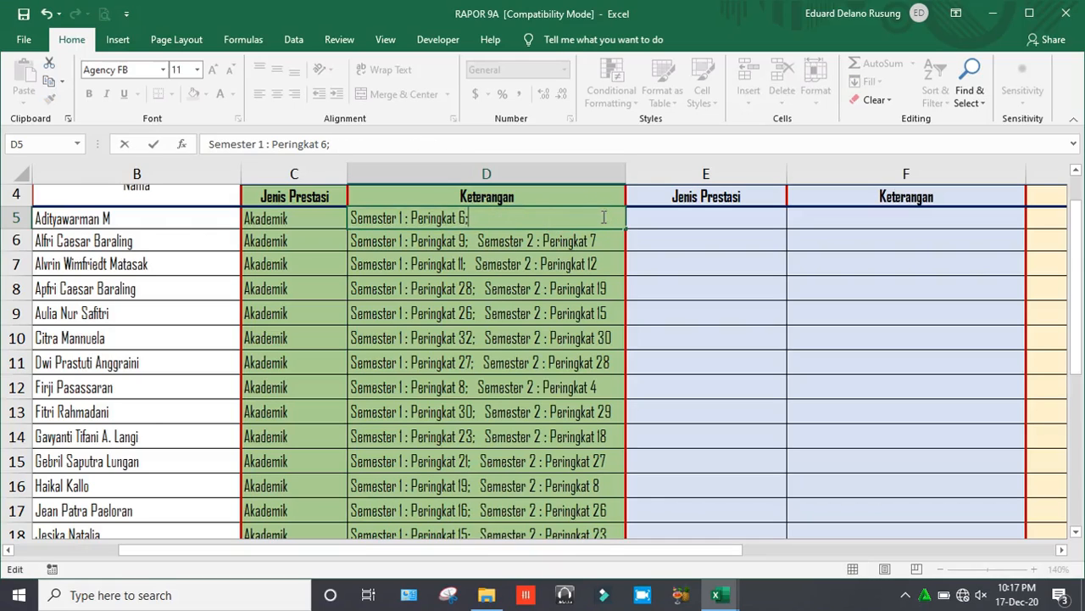
key("Return")
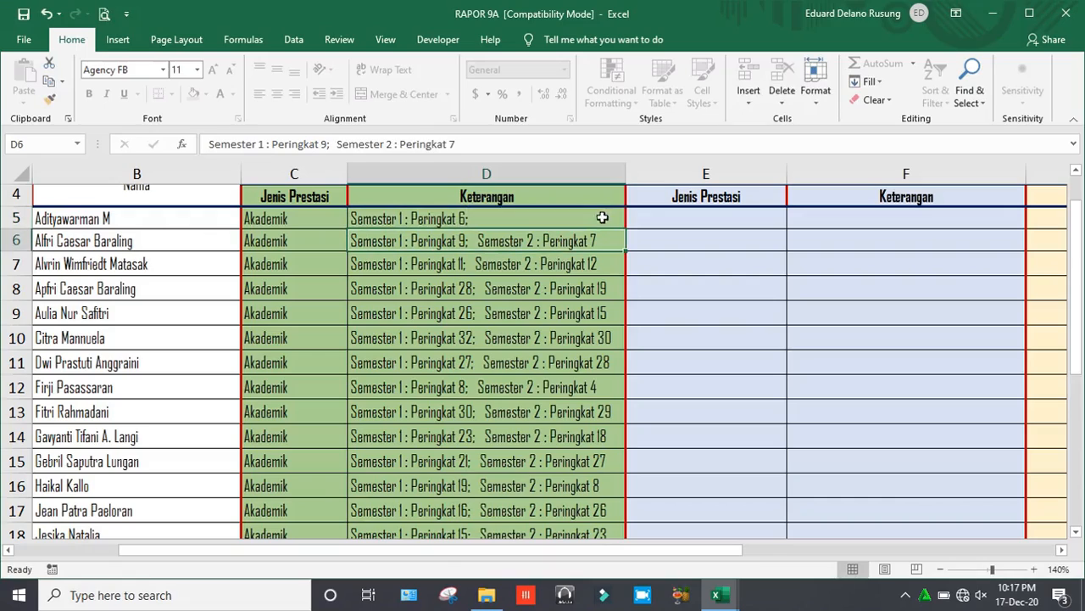
Clear the PRESTASI I Keterangan entries of all students from number 2 in D6 to the end of the list
left_click_drag(568, 241, 568, 373)
scroll(568, 241, "up", 9)
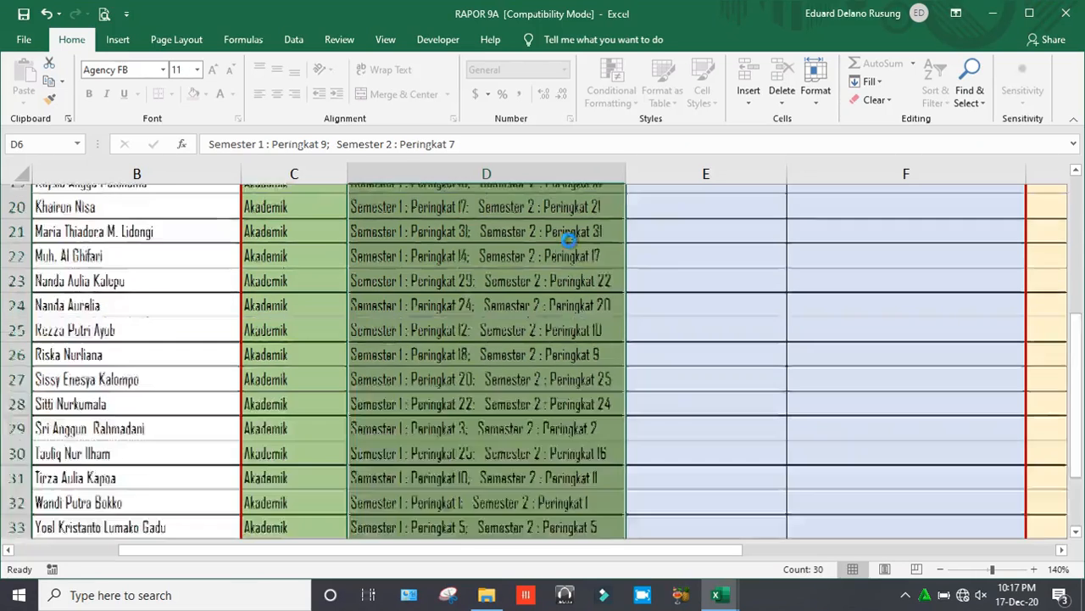
key("Delete")
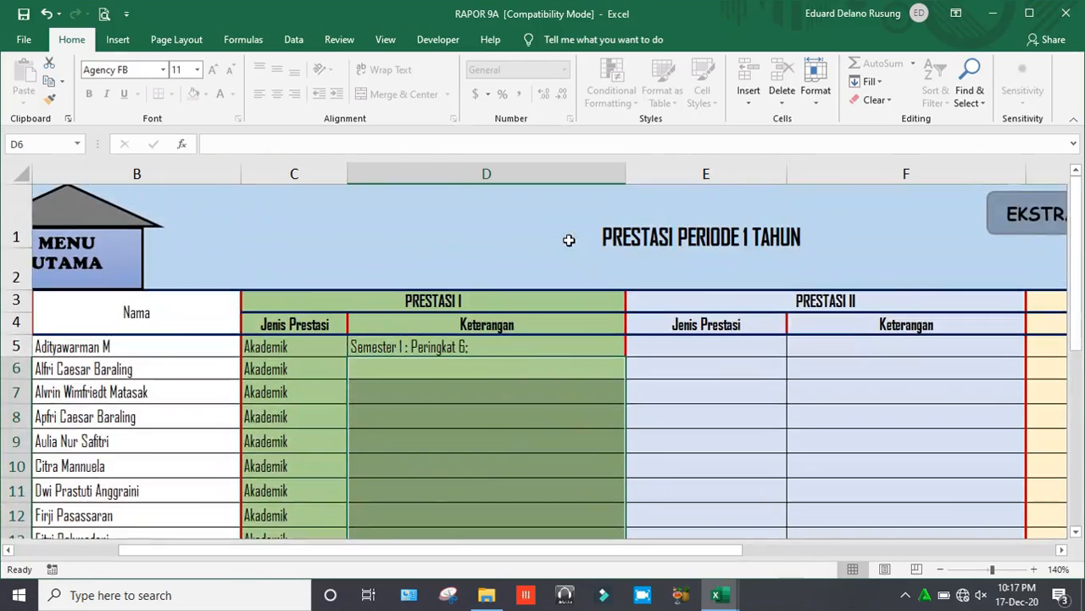
left_click(410, 360)
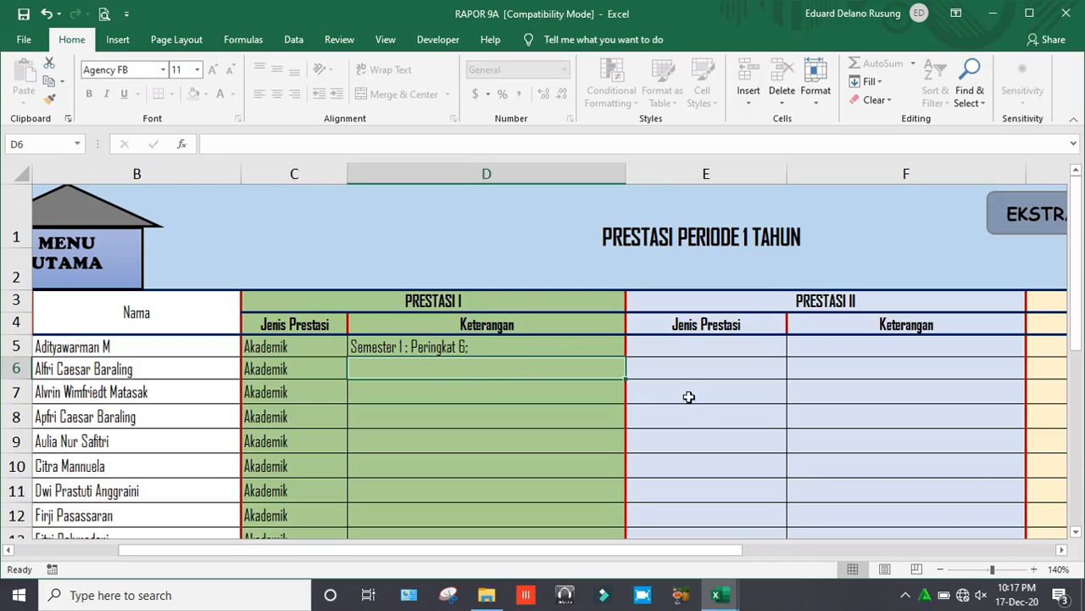
Enter "Non Akademik" as student number 1's Jenis Prestasi under PRESTASI II in E5
left_click(942, 570)
left_click(943, 570)
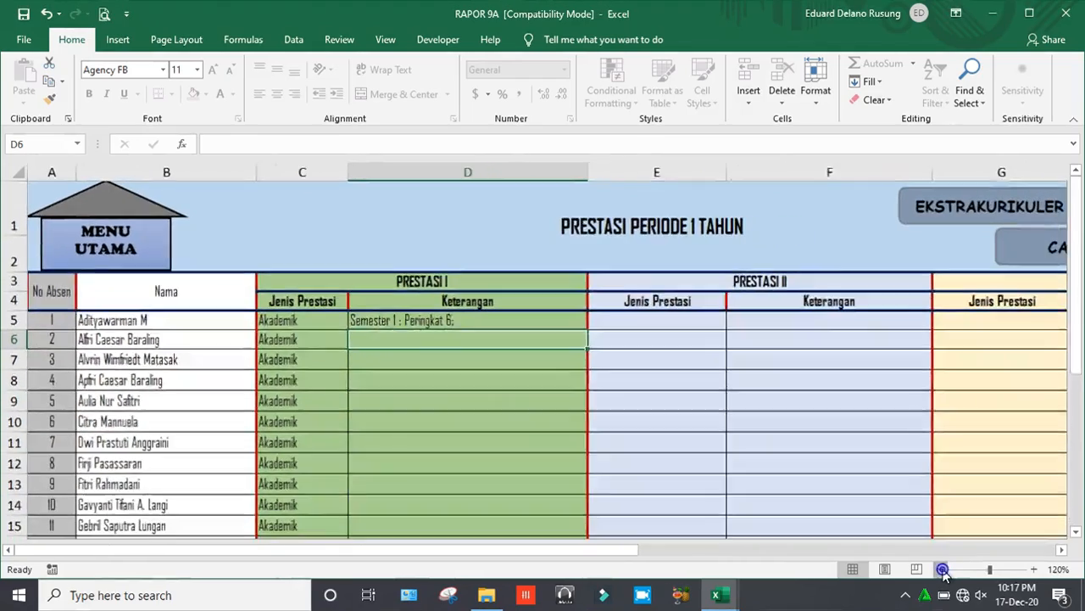
left_click(942, 570)
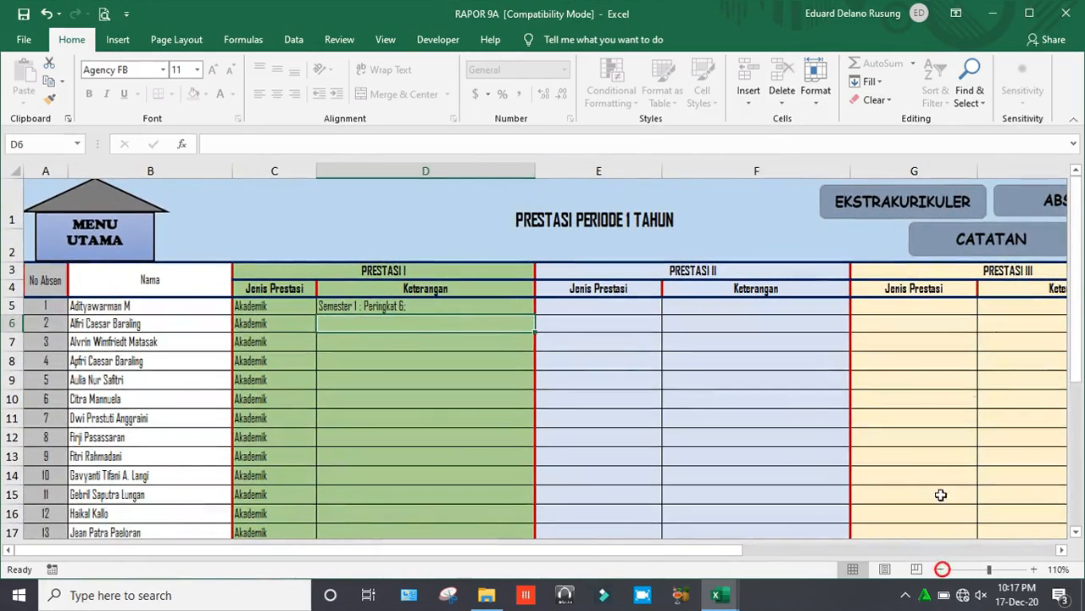
left_click(628, 302)
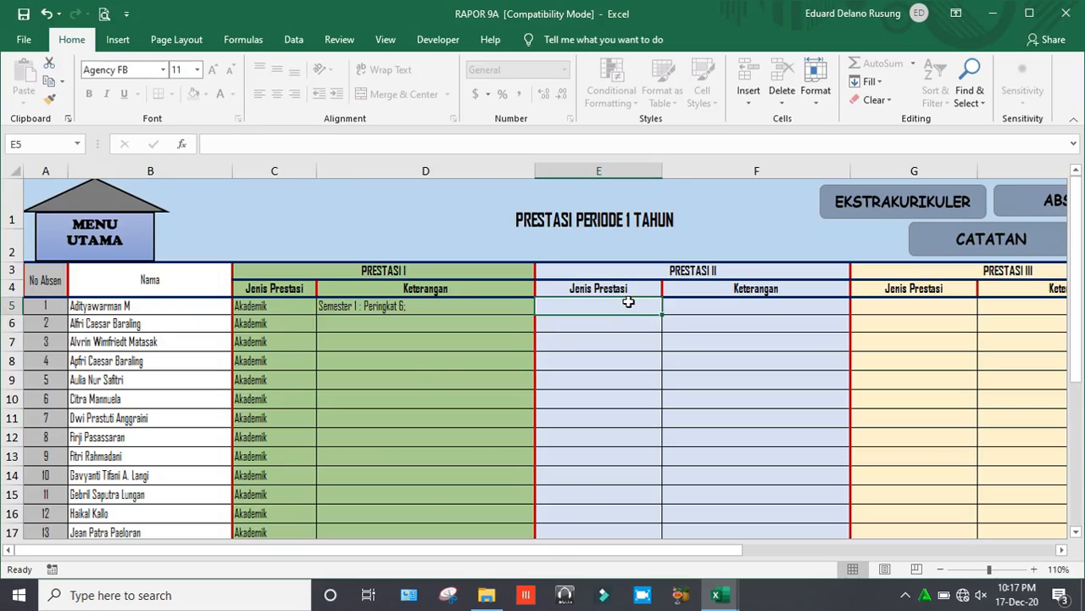
type("Non")
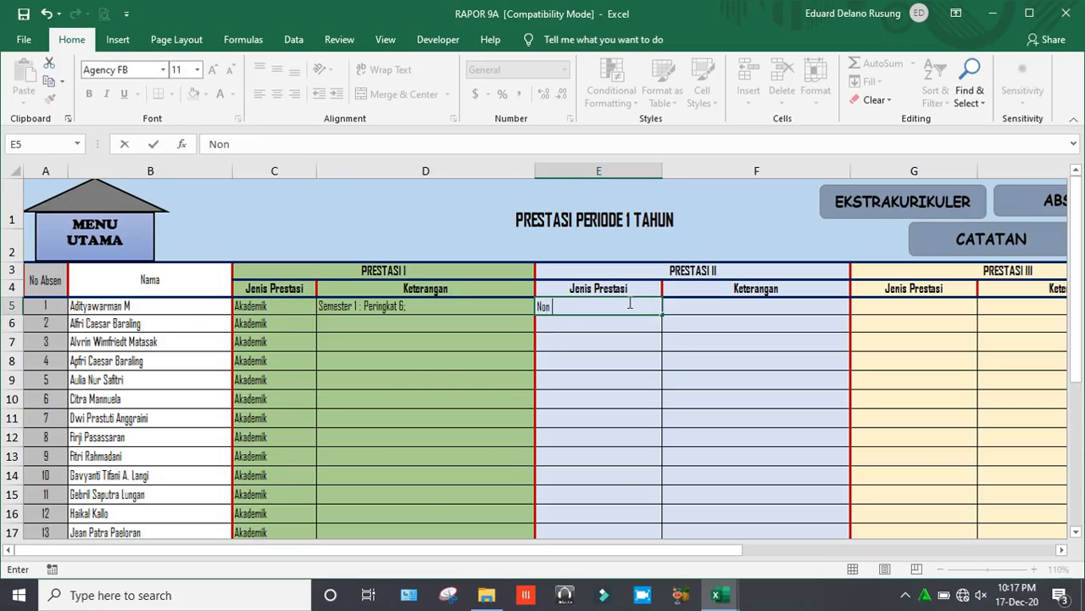
type(" Akademik")
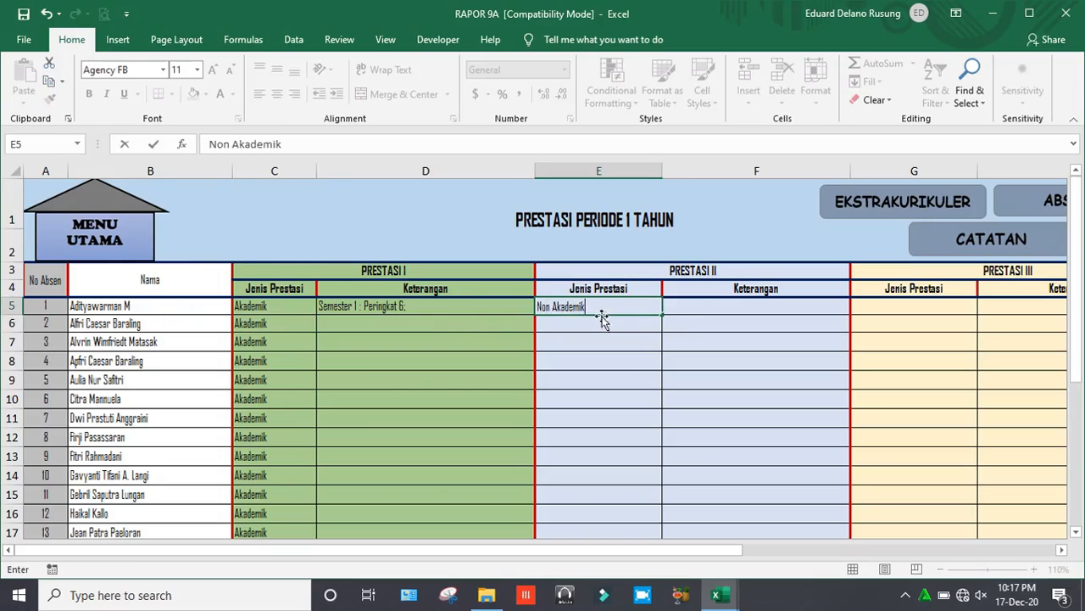
left_click(697, 306)
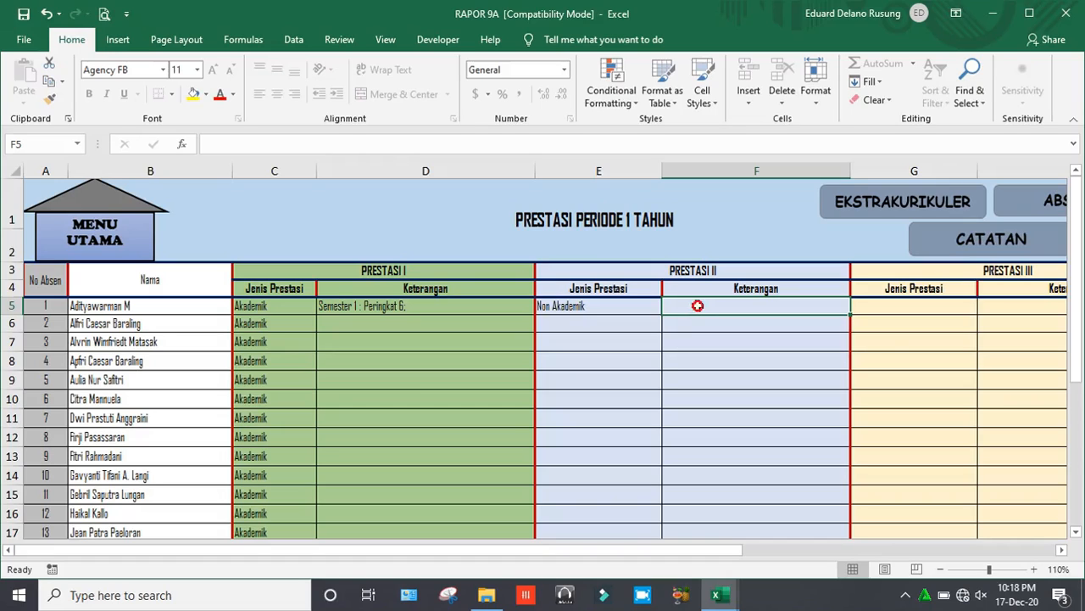
Enter "Juara 1 Lomba Menyanyi Solo Tingkat Kecamatan" as student number 1's PRESTASI II Keterangan in F5
left_click(640, 338)
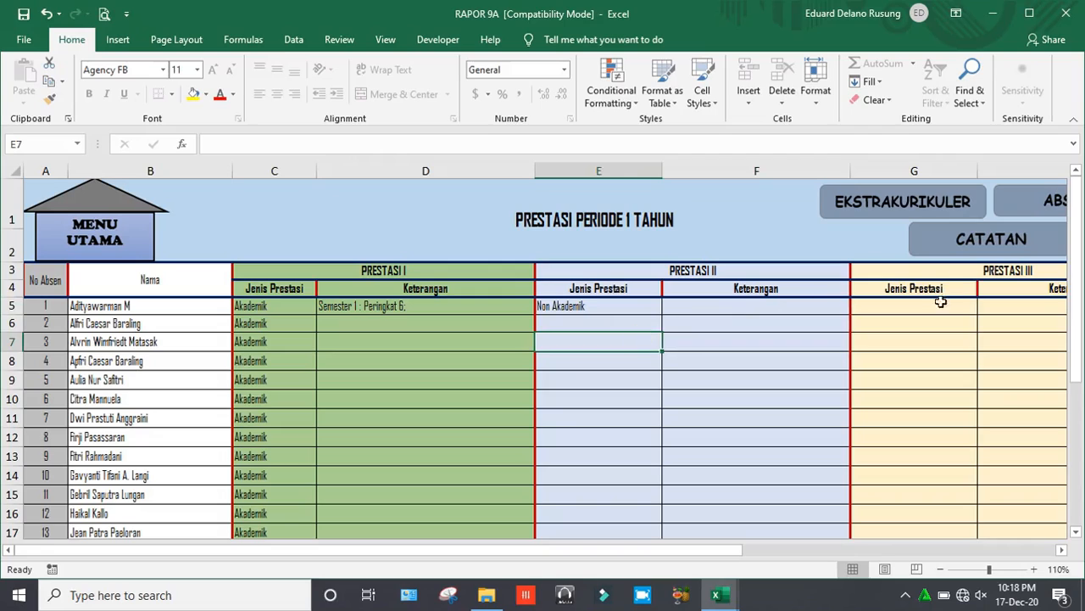
left_click(739, 305)
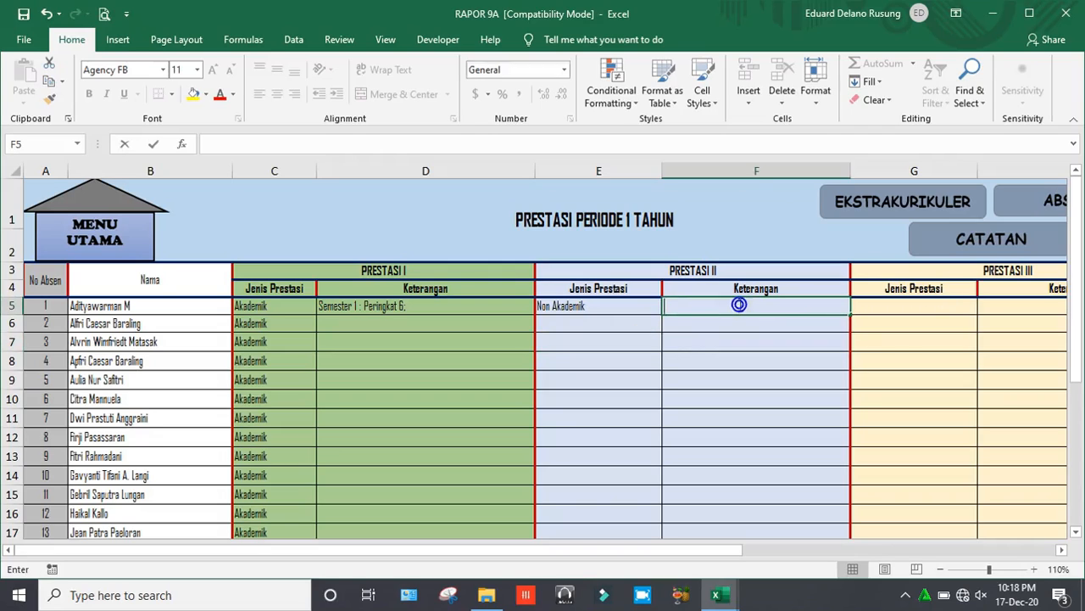
type("Juara")
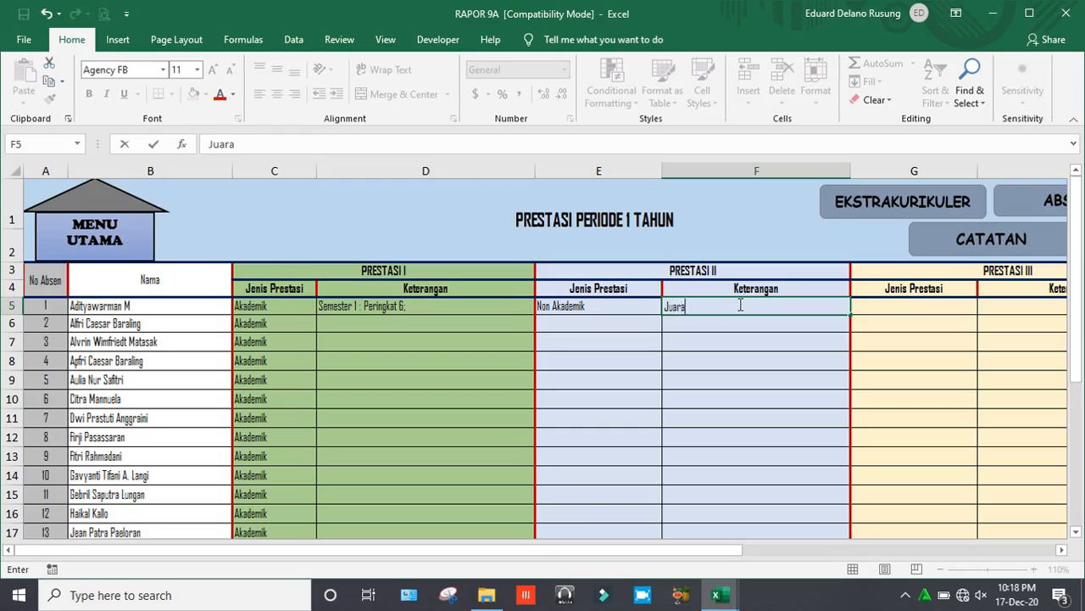
type(" 1 Lomba M")
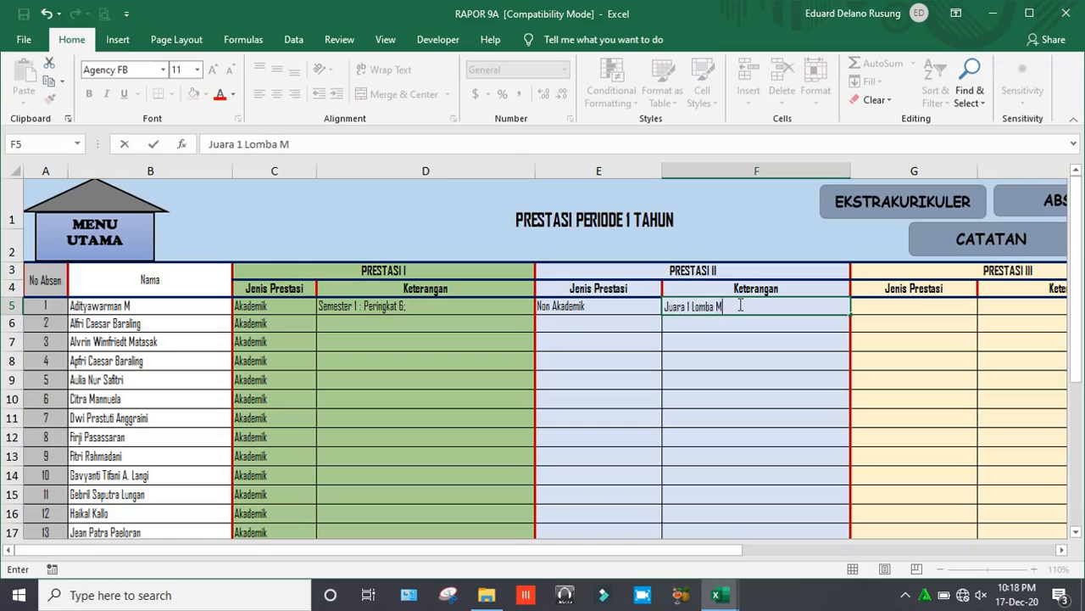
type("enyanyi Sol")
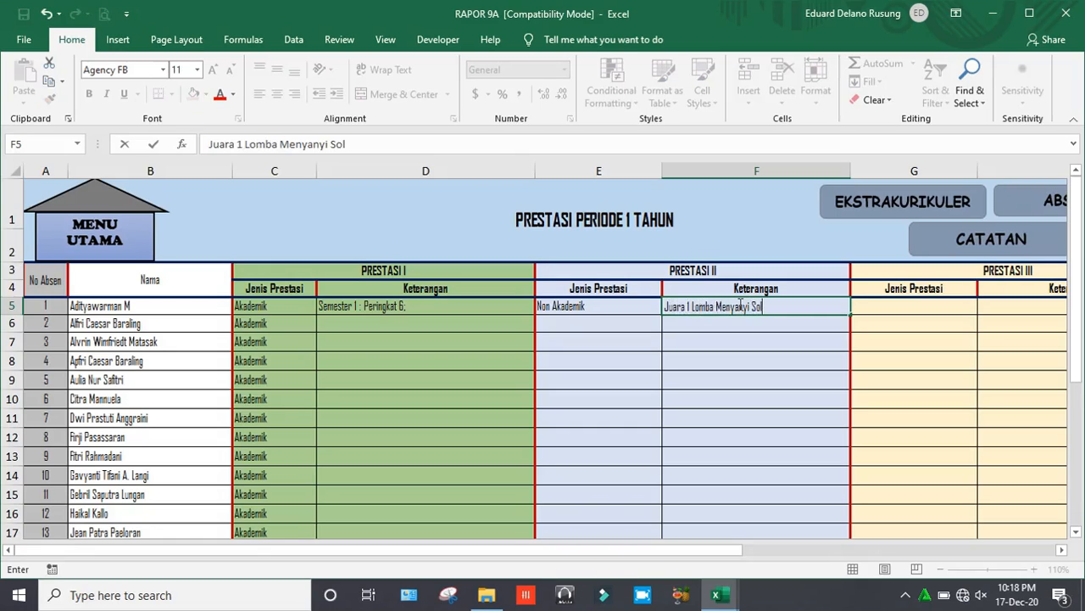
type("o Tingkat Kecamatan")
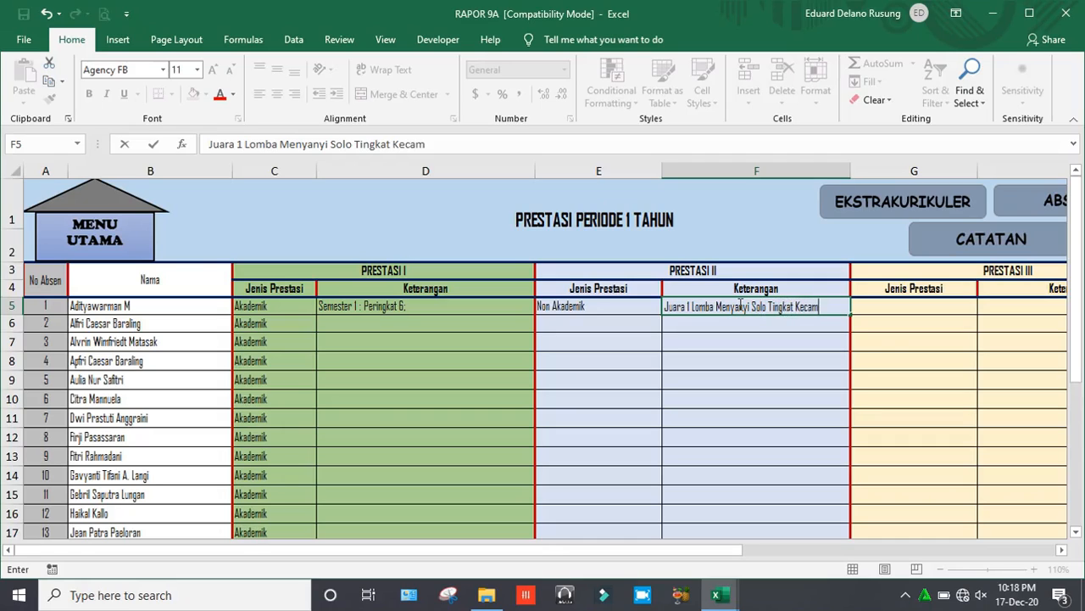
key("ctrl+Return")
left_click(708, 323)
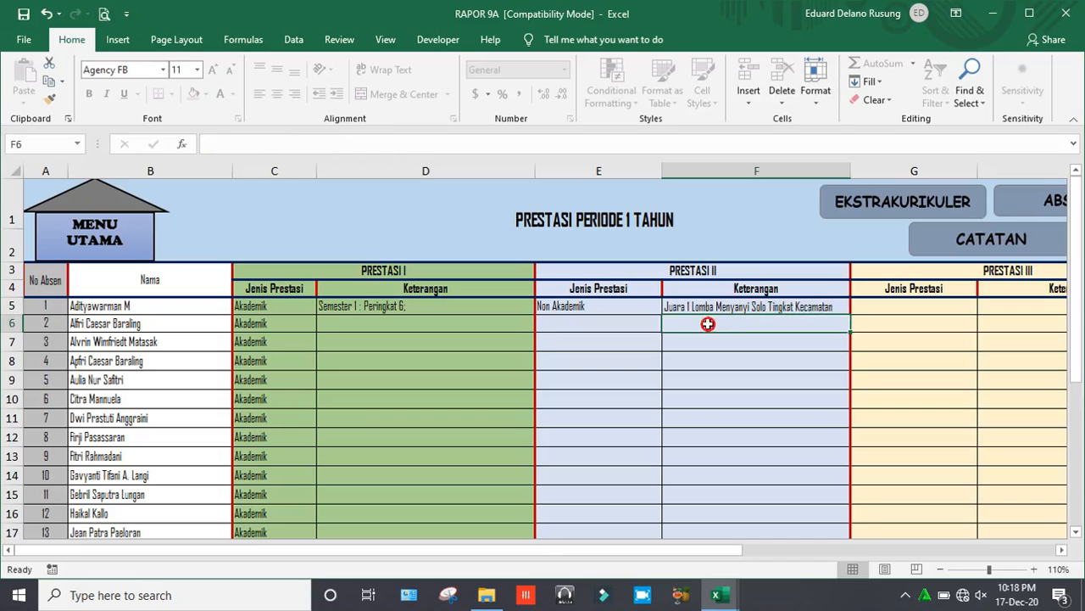
Examine the PRESTASI II Jenis Prestasi cells down to row 17 and the first PRESTASI III Jenis Prestasi cells
left_click(602, 325)
key("Down")
key("Down")
key("Down")
key("Down")
key("Down")
key("Down")
key("Down")
key("Down")
key("Down")
key("Down")
key("Down")
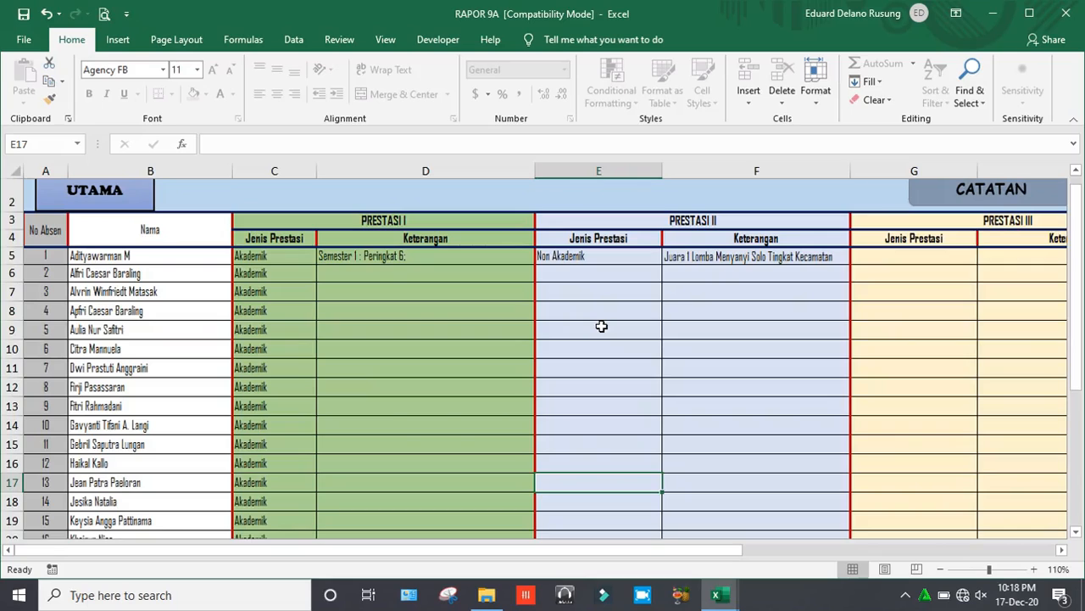
left_click(922, 267)
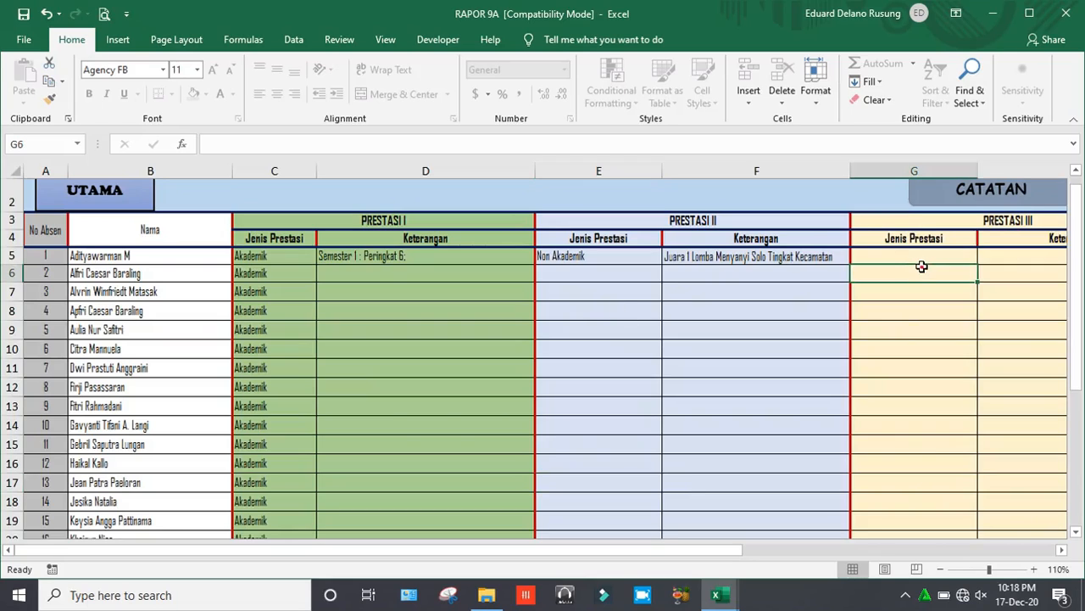
left_click(907, 256)
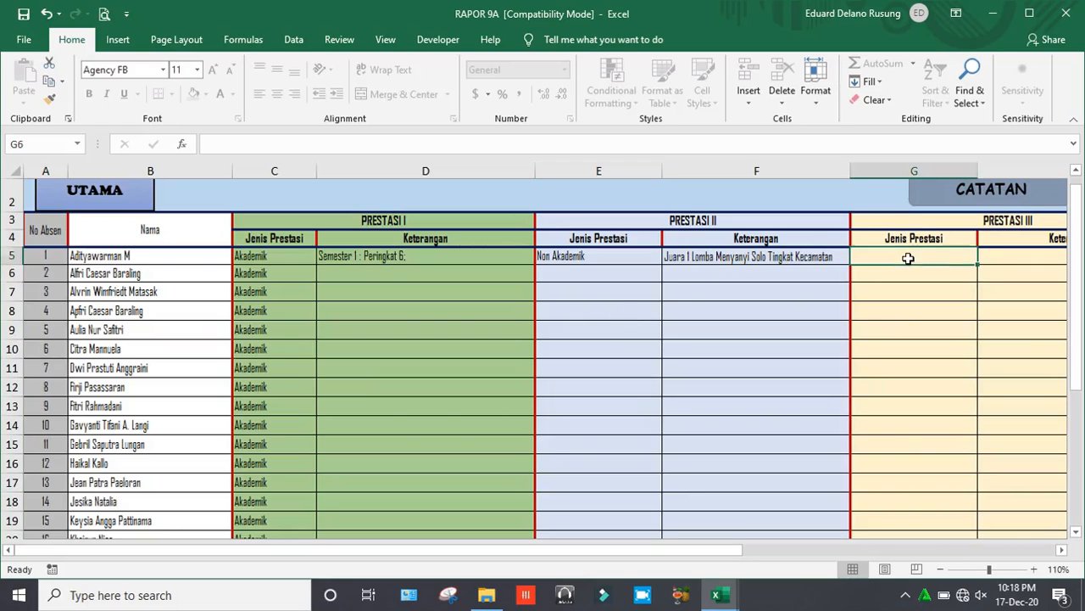
left_click(603, 488)
left_click_drag(649, 555, 649, 555)
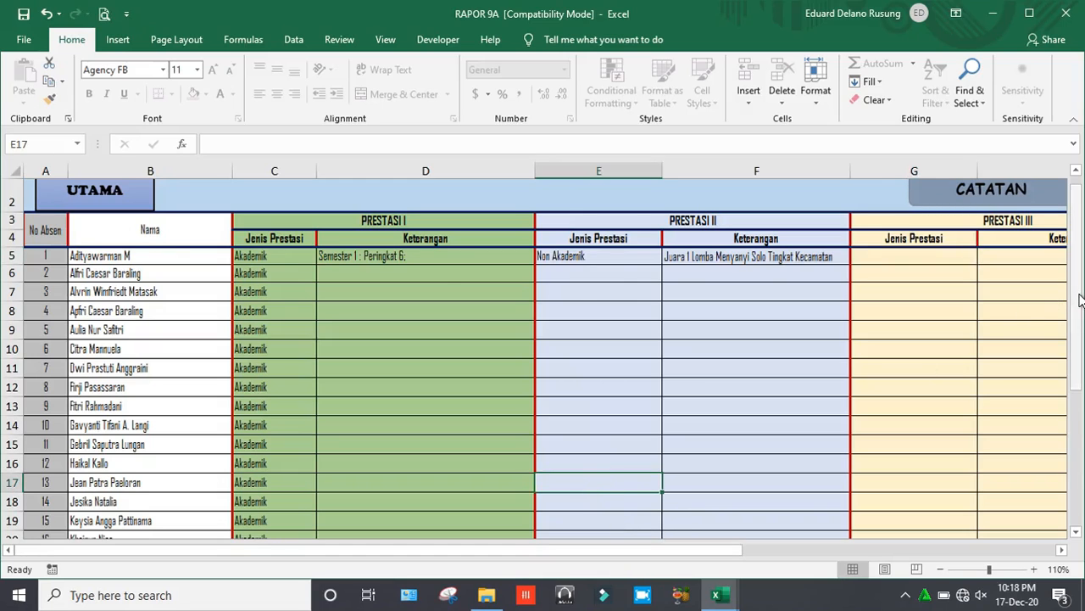
Go back through the main menu and open the CATATAN sheet for the homeroom teacher's notes
left_click_drag(1079, 295, 1081, 248)
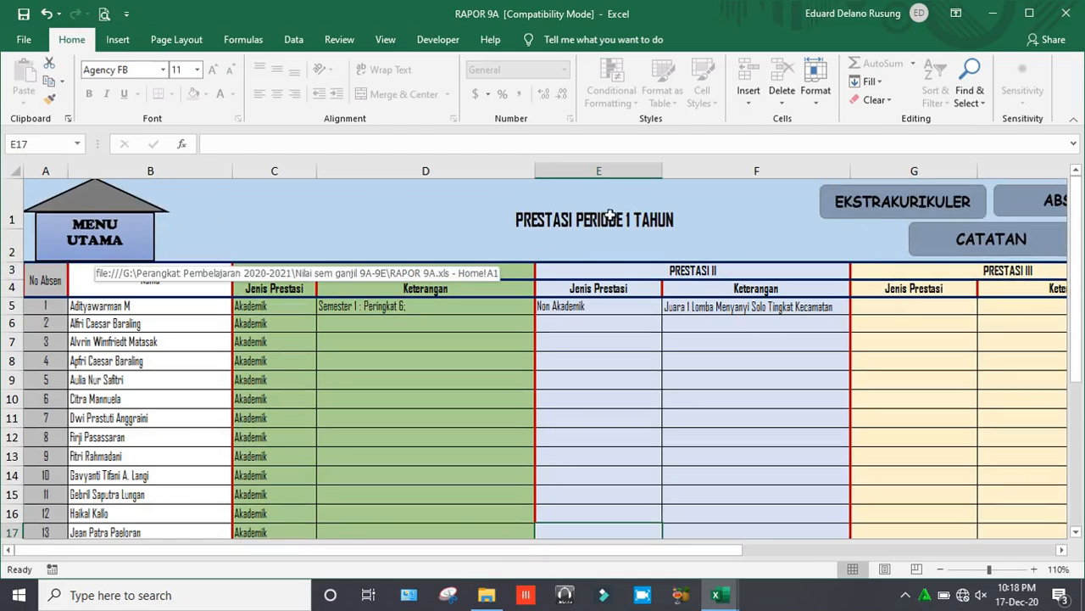
left_click(111, 254)
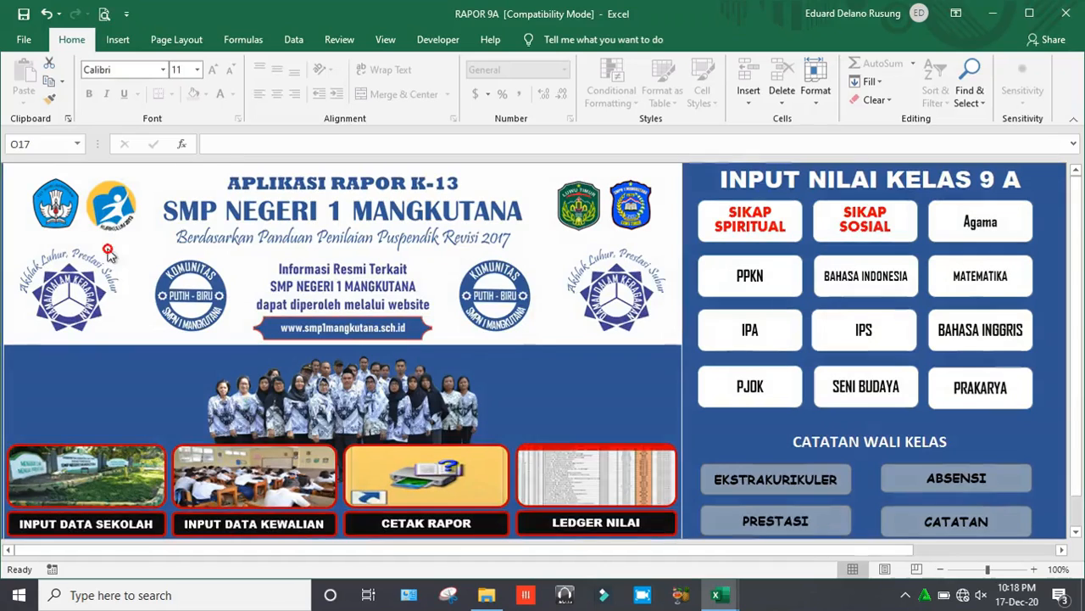
left_click(930, 527)
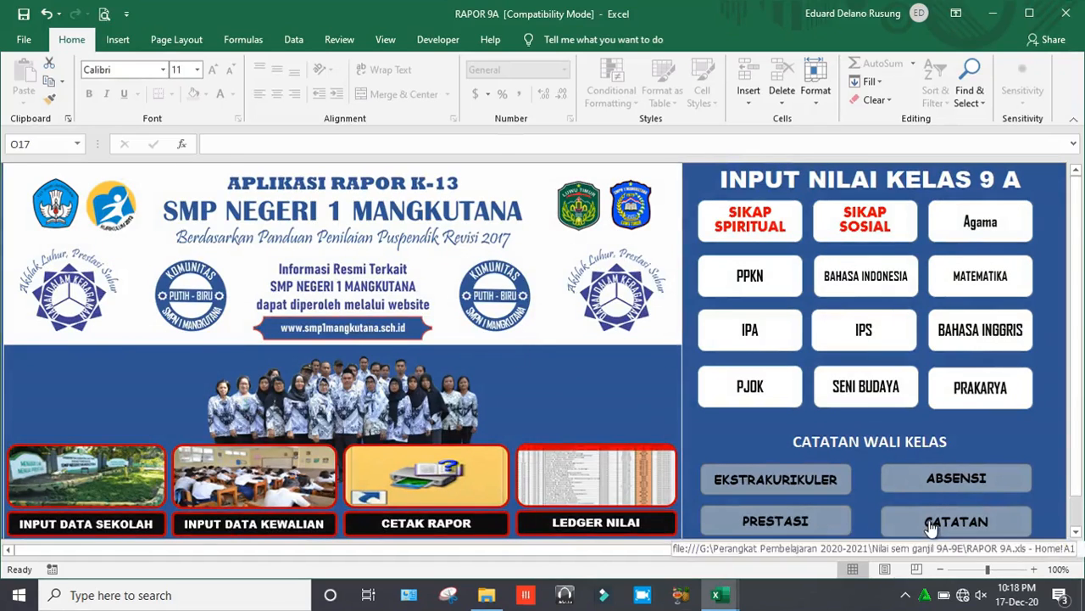
Enter the note "Tingkatkan motivasi belajar!" for student number 1 in the CATATAN column
left_click(331, 283)
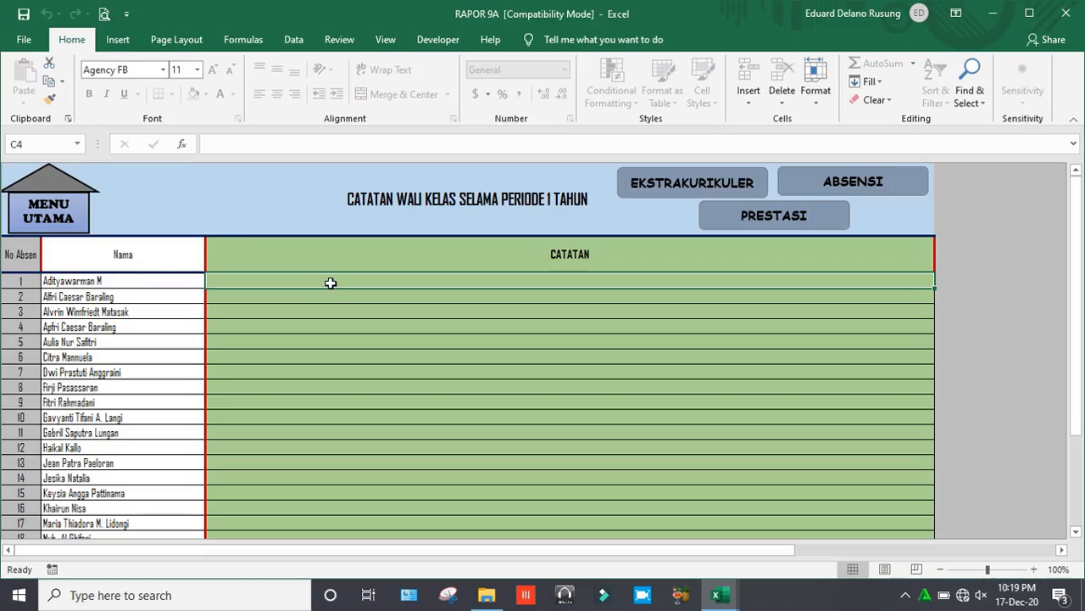
left_click(318, 297)
left_click(320, 285)
left_click(319, 285)
type("Tin")
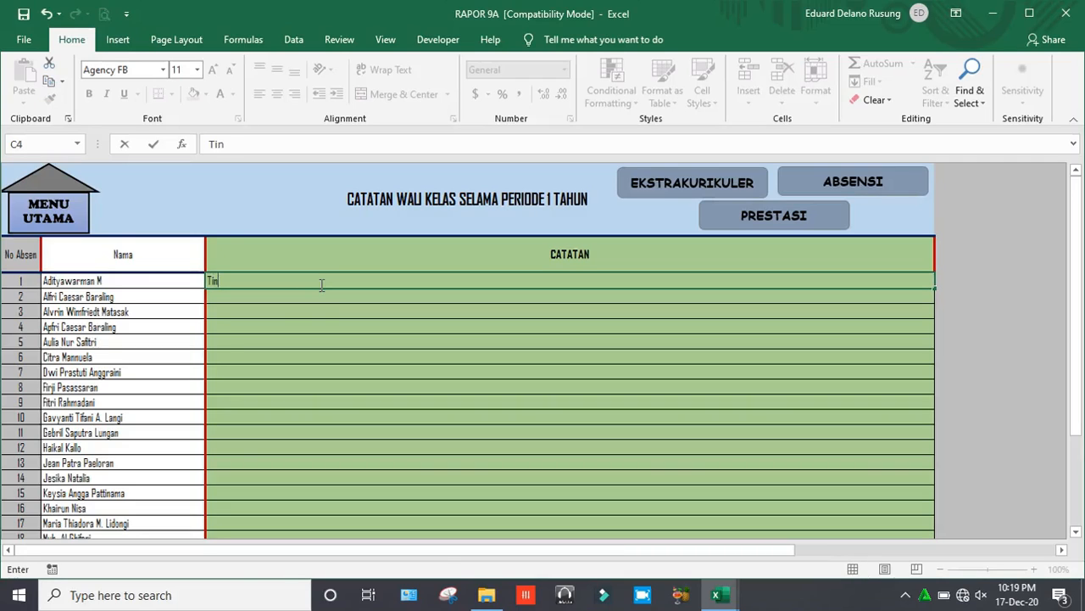
type("gkatkan motiv")
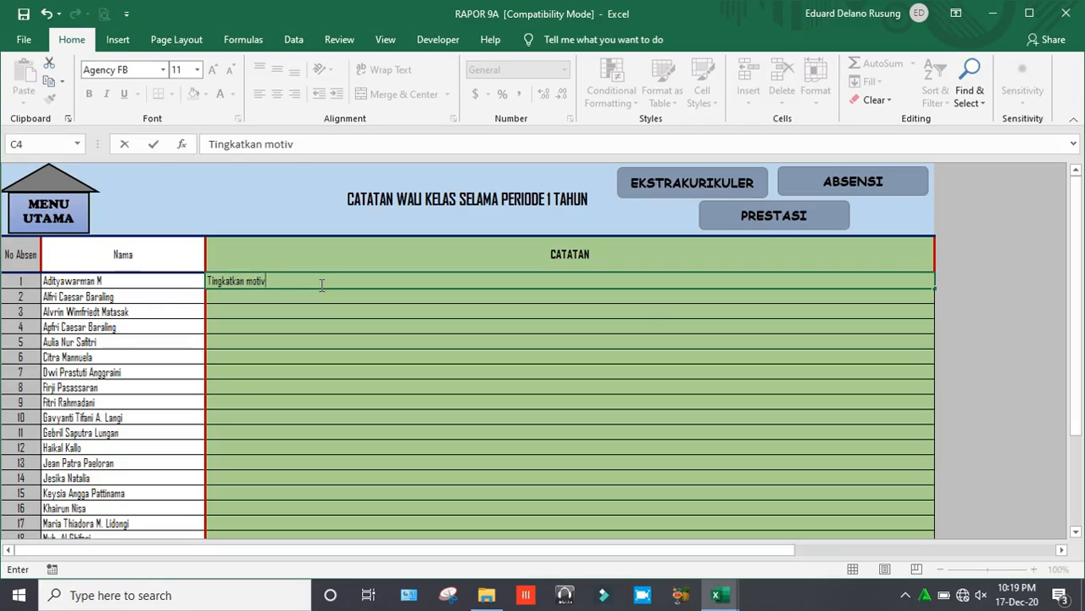
type("asi belajar")
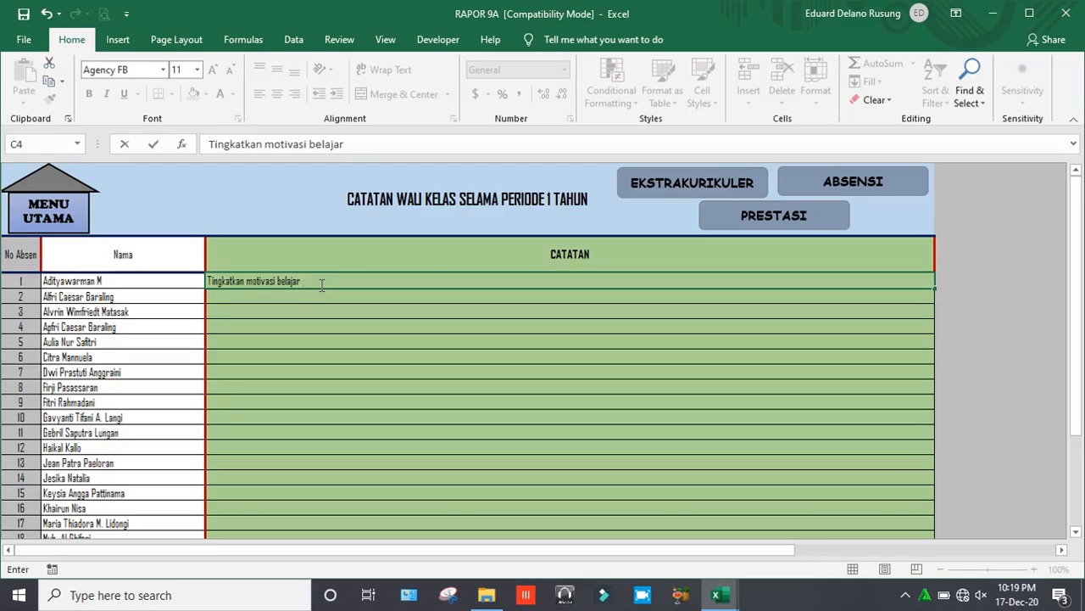
type("!")
key("Return")
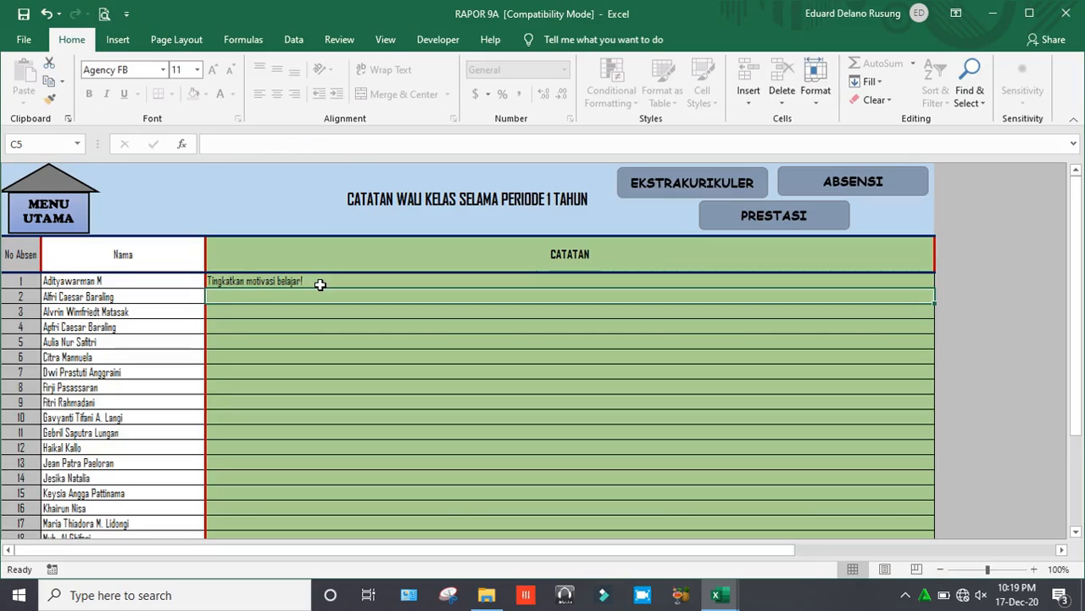
type("Nilai anda")
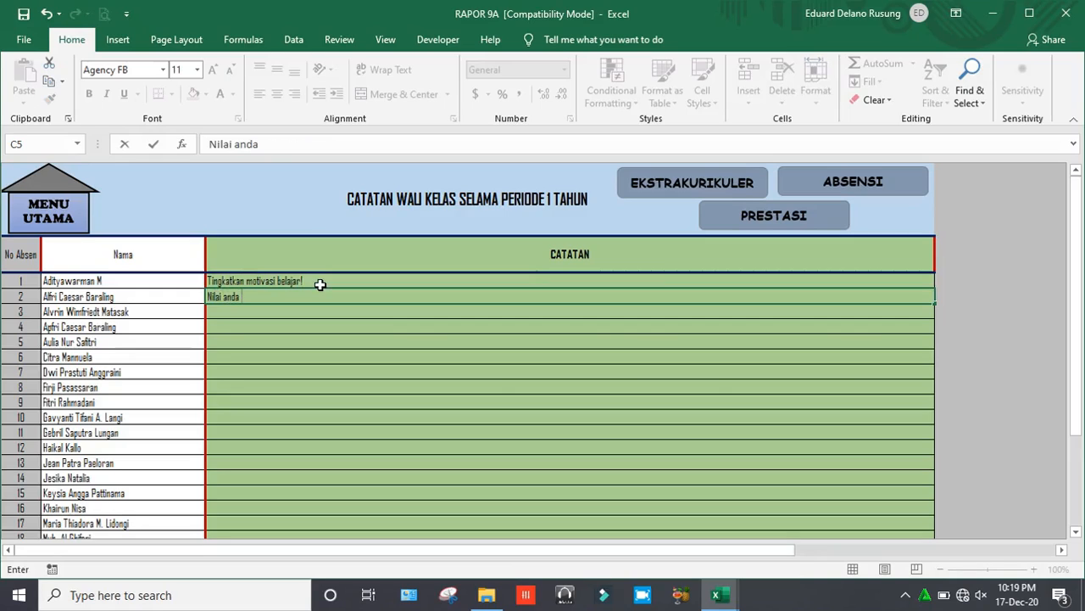
key("BackSpace")
key("BackSpace")
key("BackSpace")
key("BackSpace")
key("BackSpace")
key("BackSpace")
key("BackSpace")
key("BackSpace")
key("BackSpace")
key("BackSpace")
Enter "Prestasi anda belum maksimal jika melihat potensi diri anda, sebaiknya tingkatkan kepercayaan diri." as student number 2's note and return to the main menu
type("Prestasi a")
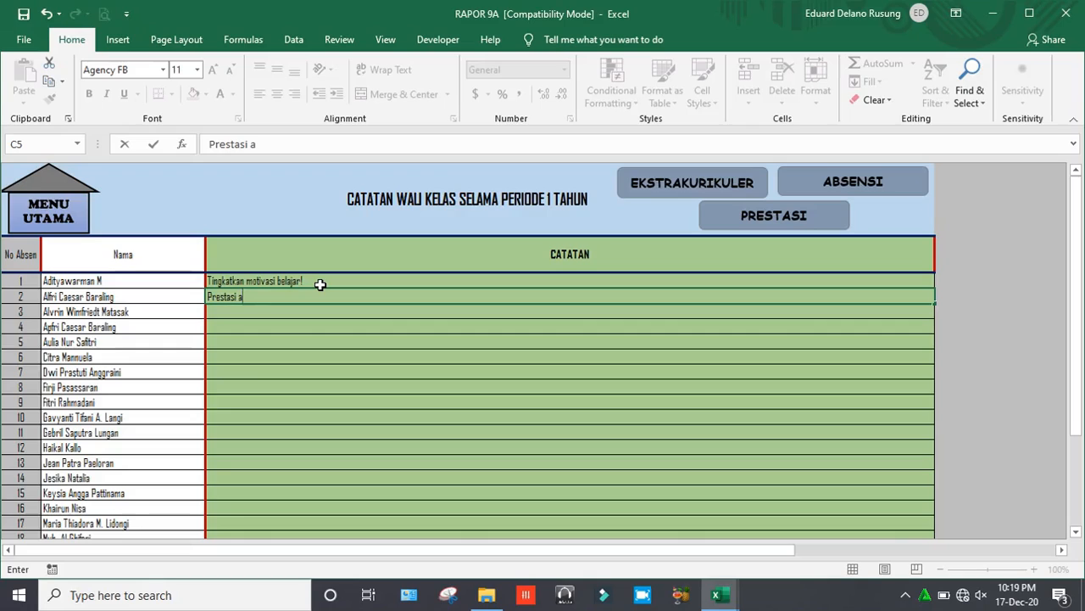
type("nda belum")
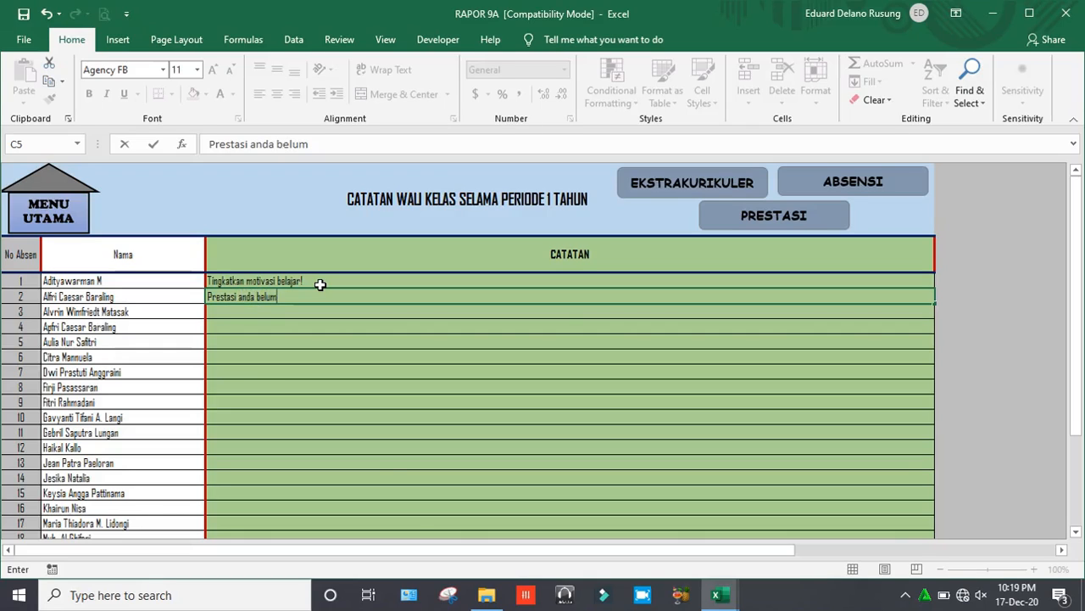
type(" maksimak")
key("BackSpace")
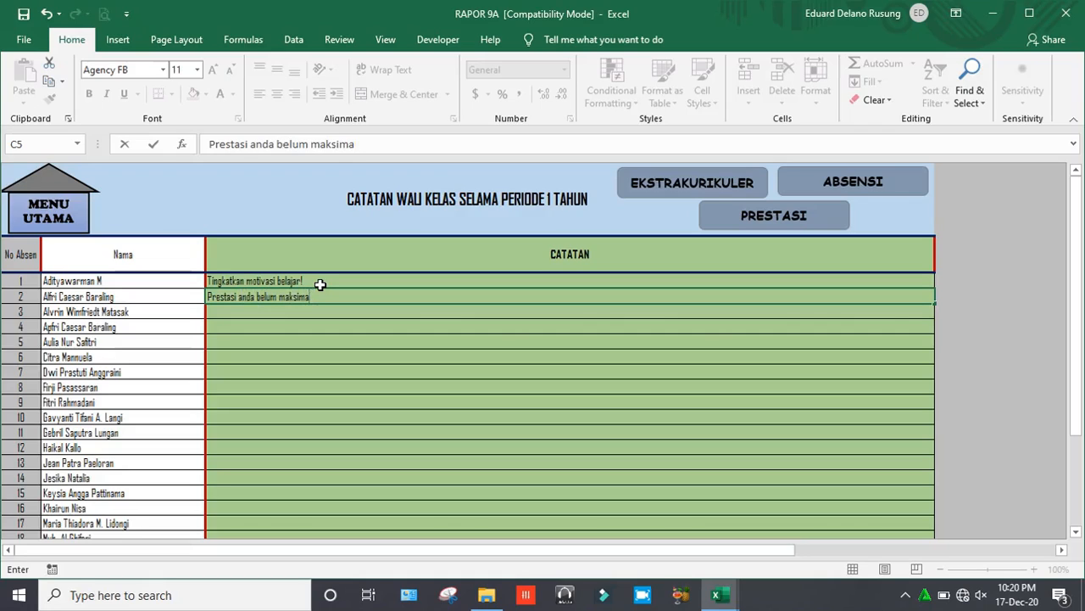
type("l jika")
type(" m")
key("BackSpace")
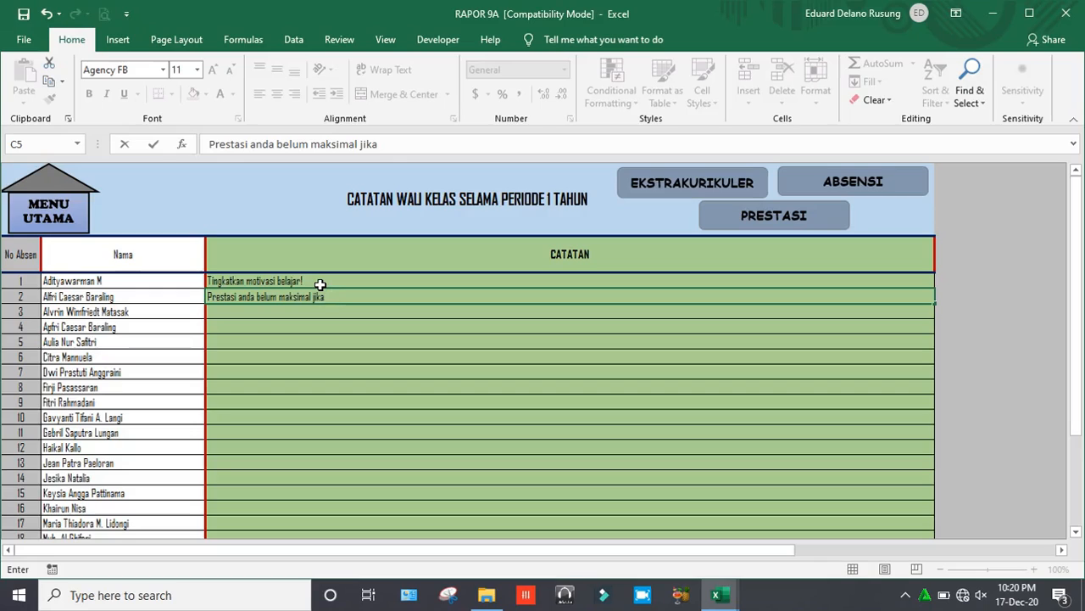
type("melihat po")
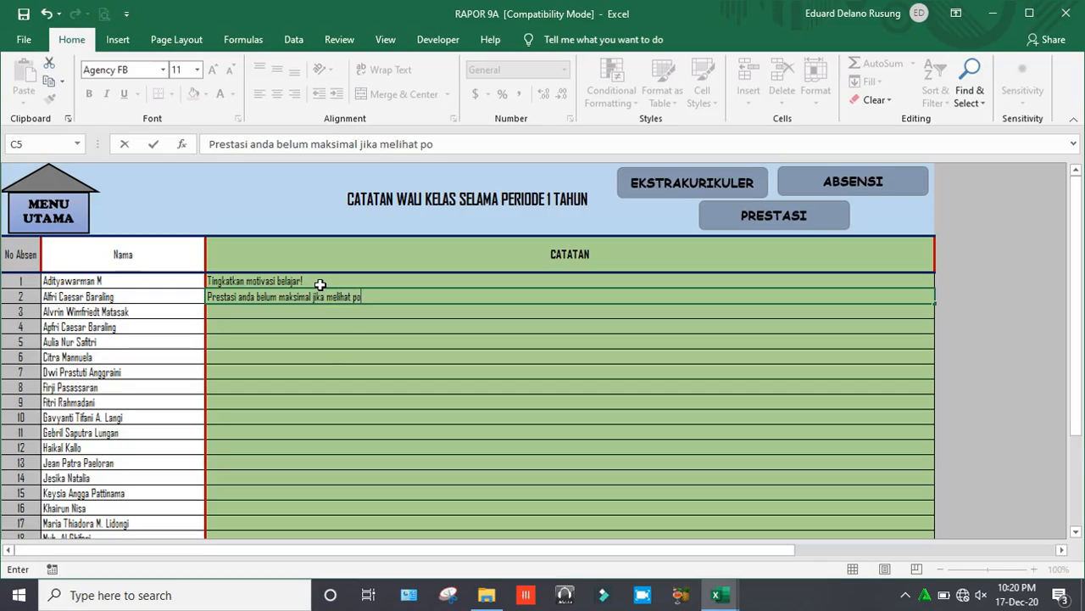
type("tensi diri anda")
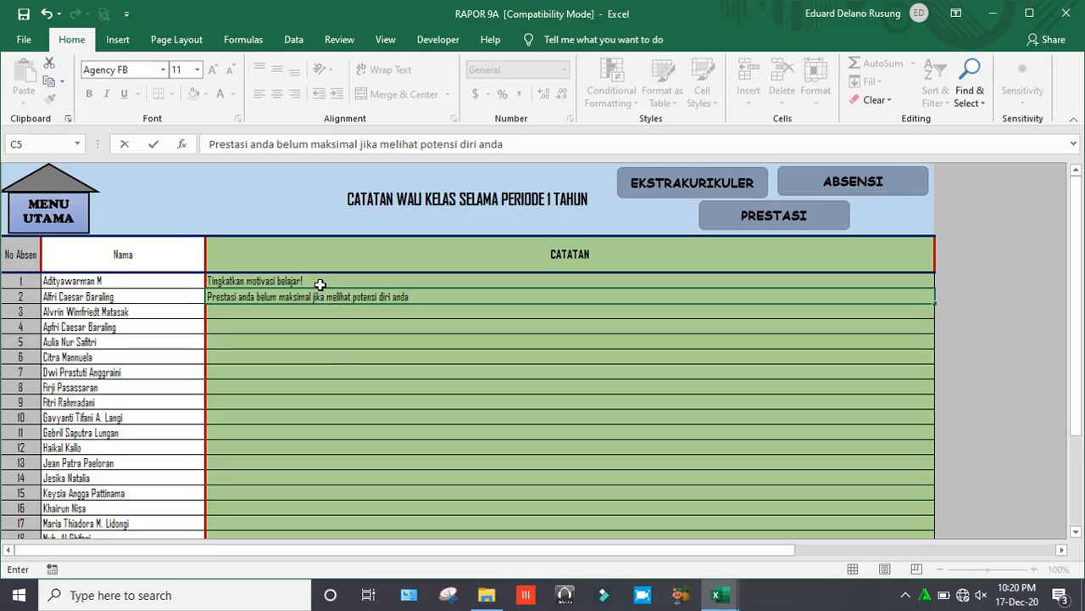
type(", sebaiknya")
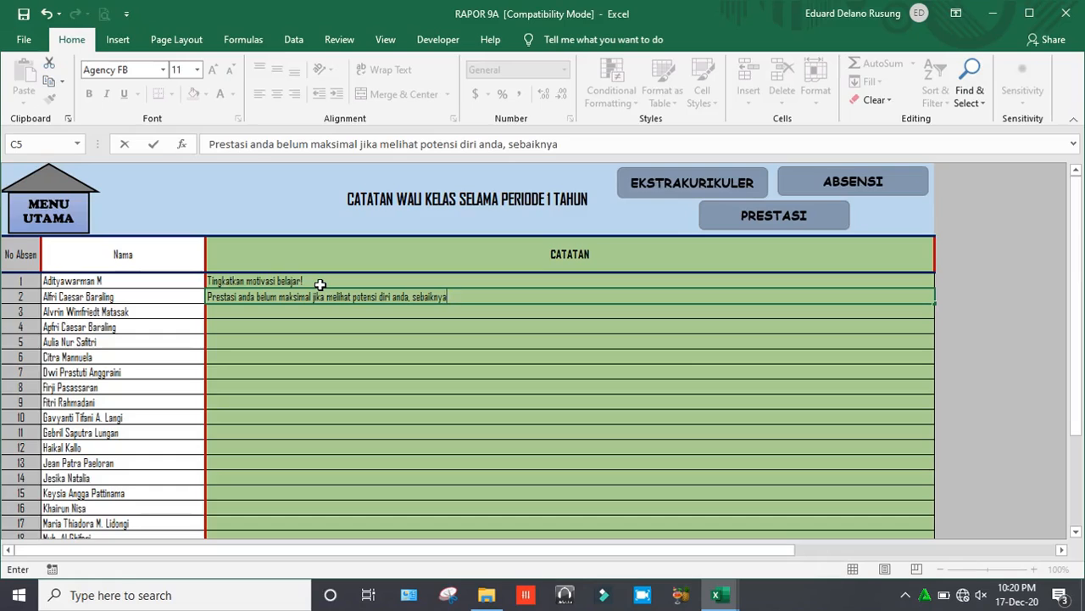
type(" tingkatkan ")
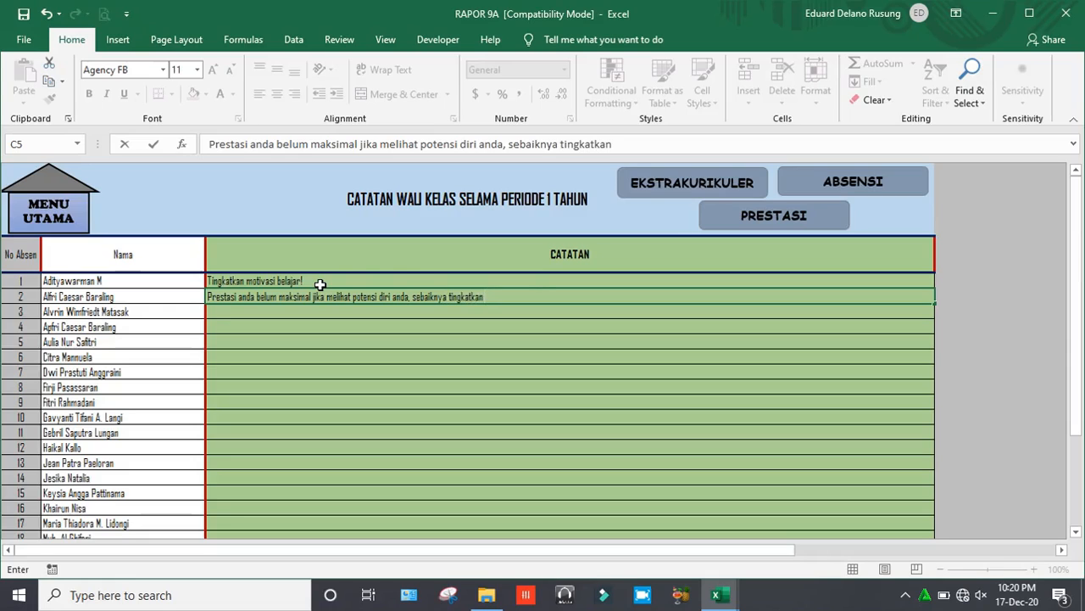
type("kepercayaan diri.")
key("Return")
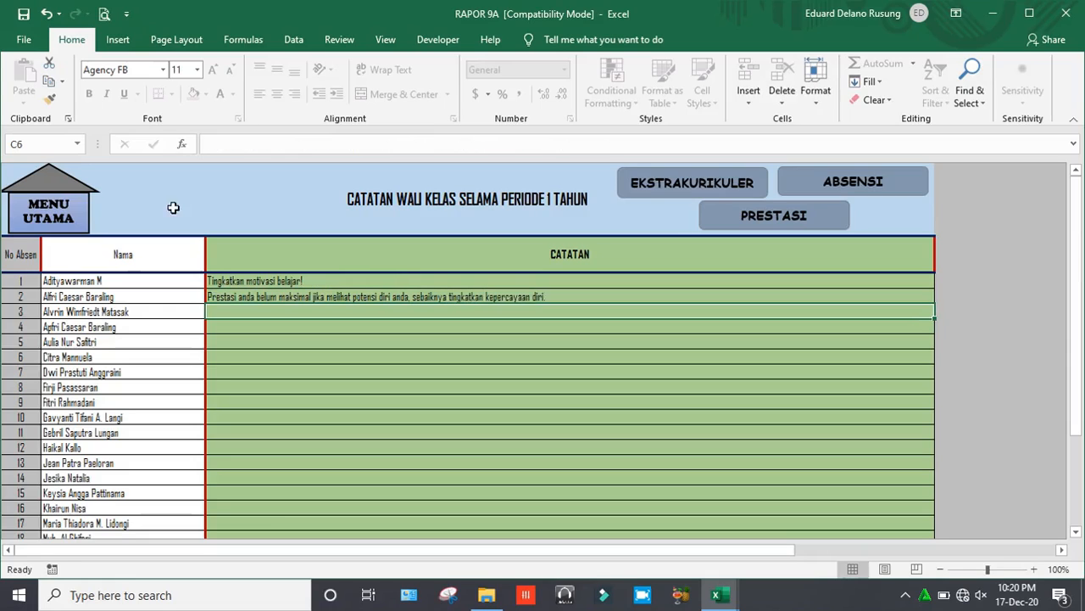
left_click(53, 219)
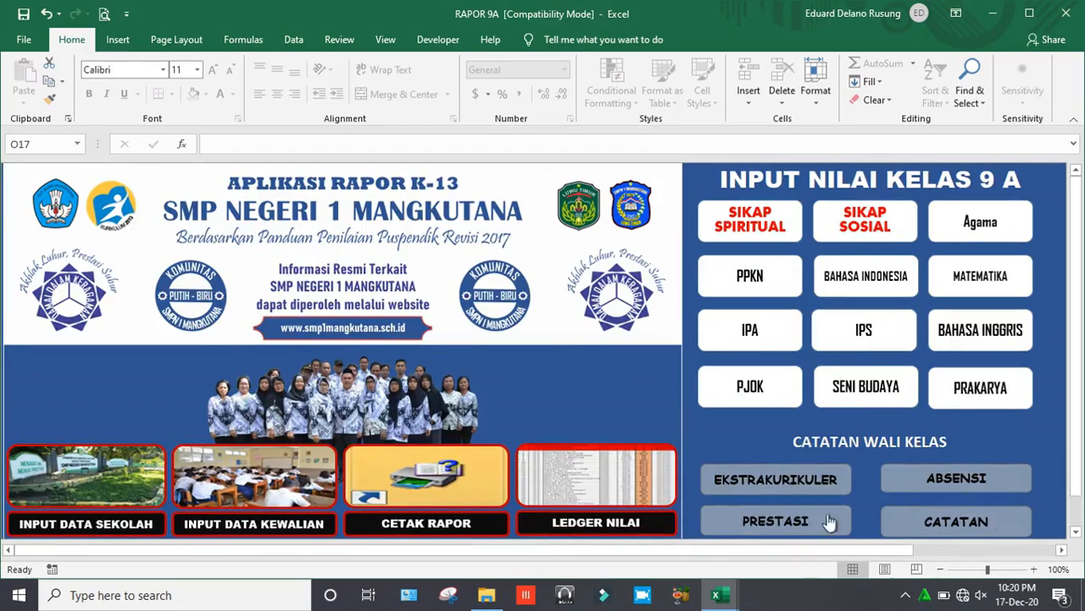
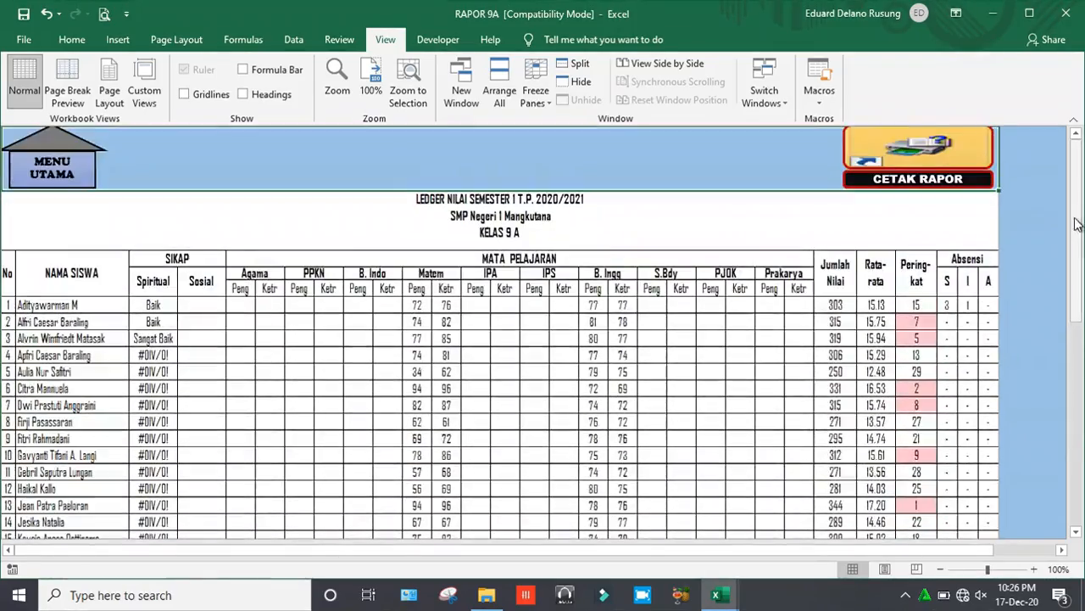
left_click(591, 243)
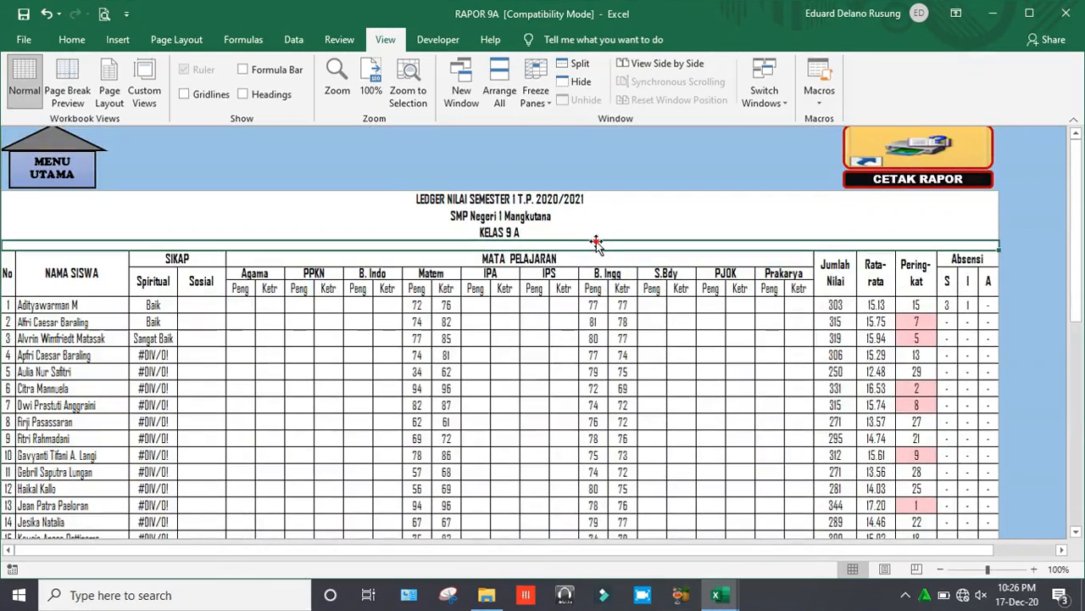
left_click(593, 226)
left_click(591, 217)
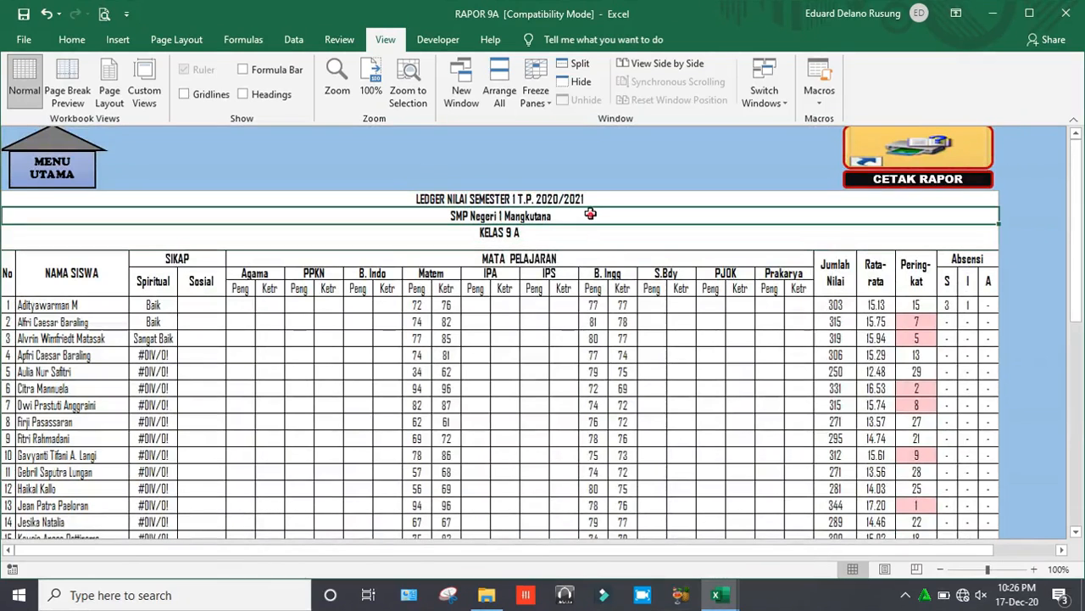
left_click(589, 200)
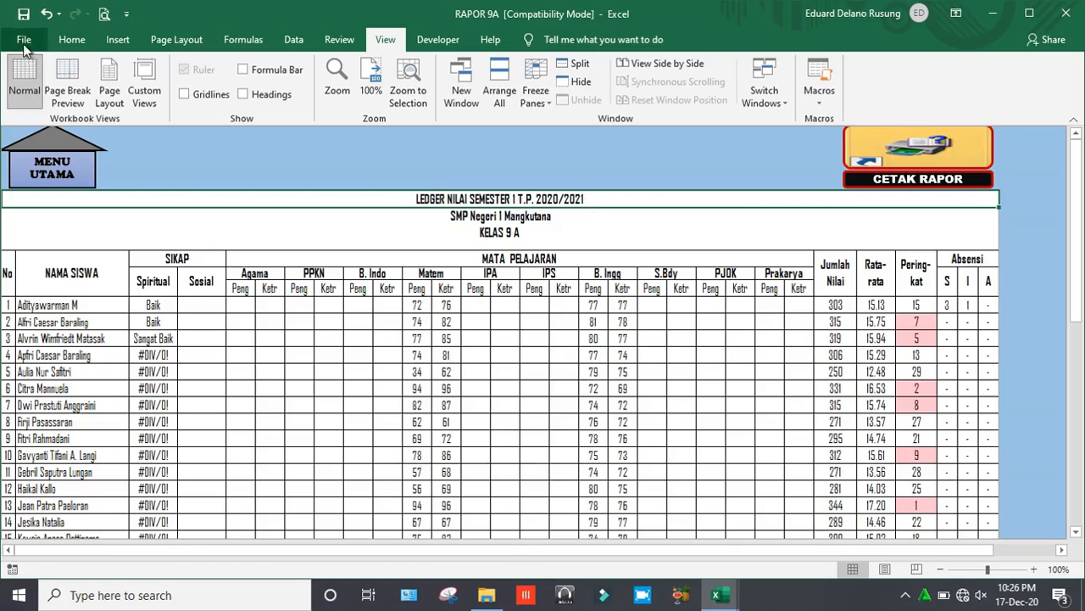
left_click(364, 234)
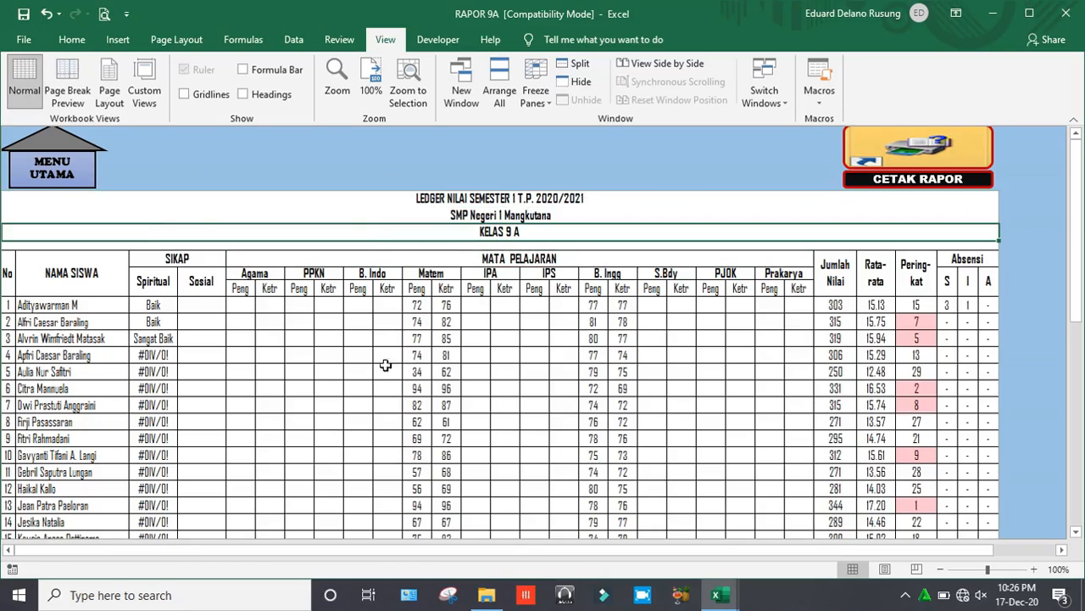
Prepare to save a copy of the grade ledger in the Nilai sem ganjil 9A-9E folder under the file name "Ledger nilai 9A"
left_click(23, 43)
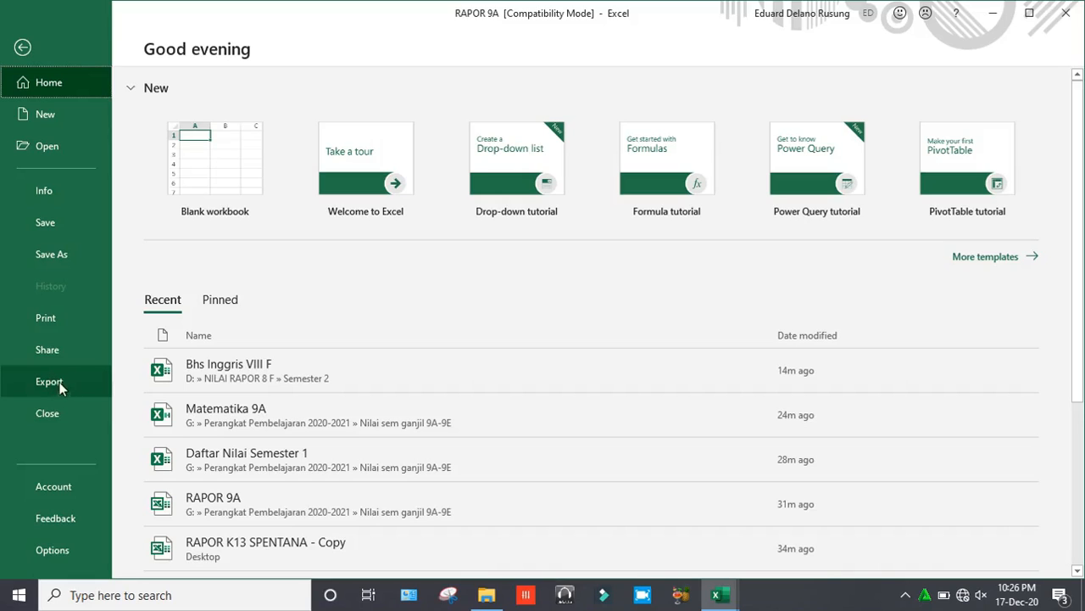
left_click(52, 255)
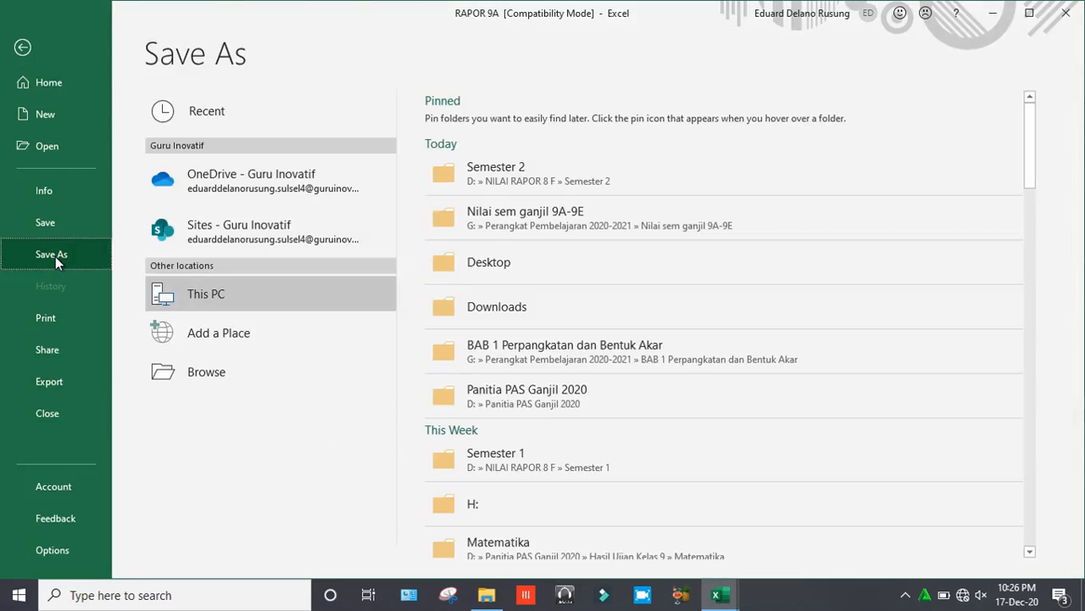
left_click(479, 221)
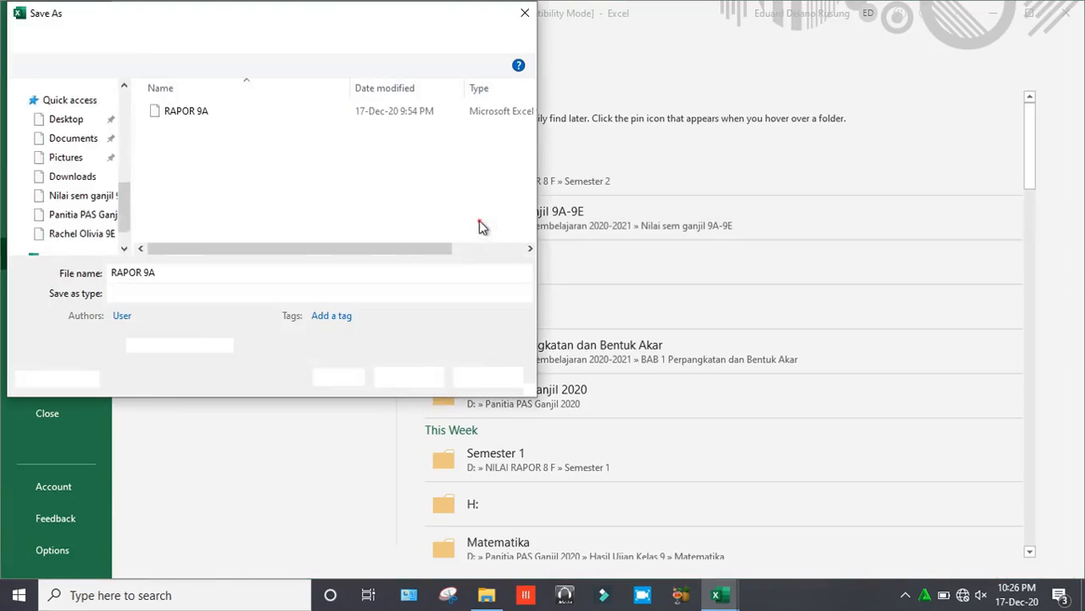
left_click(195, 273)
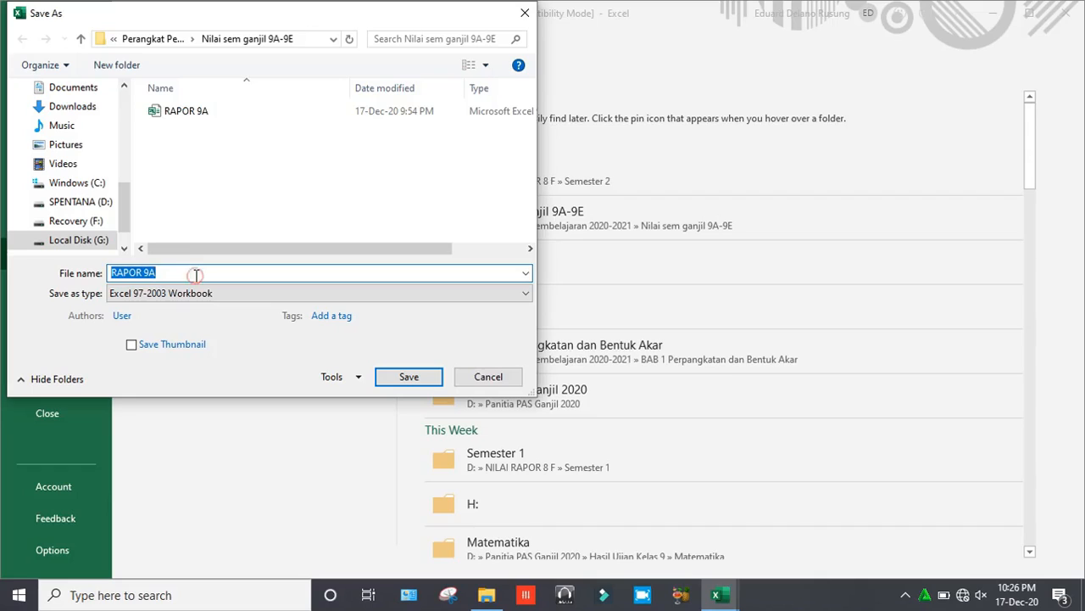
type("LE")
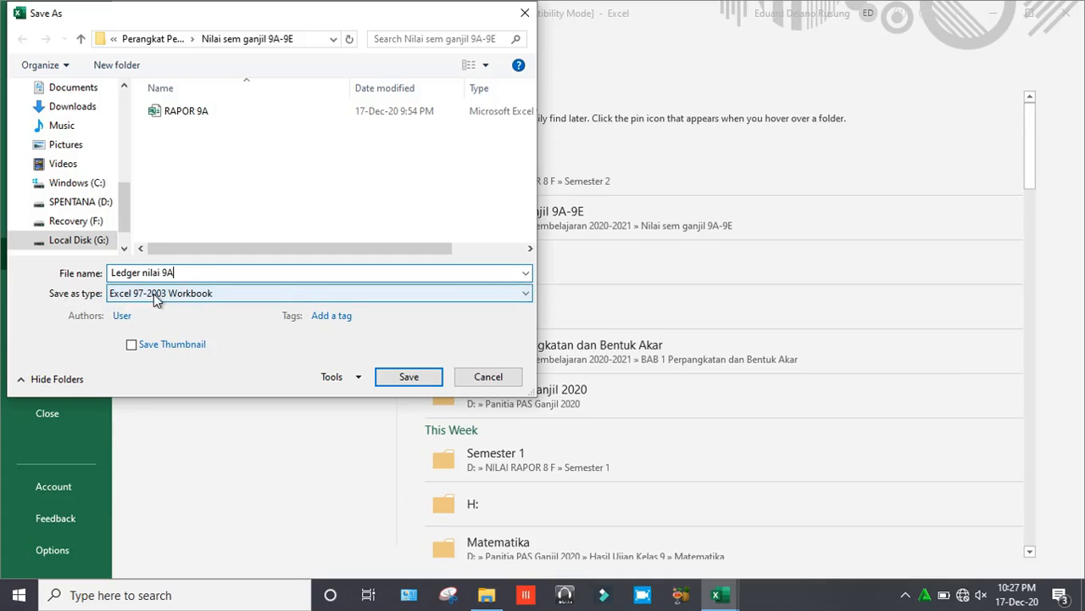
Save the ledger in PDF format with opening after publishing enabled, look over the published PDF and return to the workbook
left_click(291, 292)
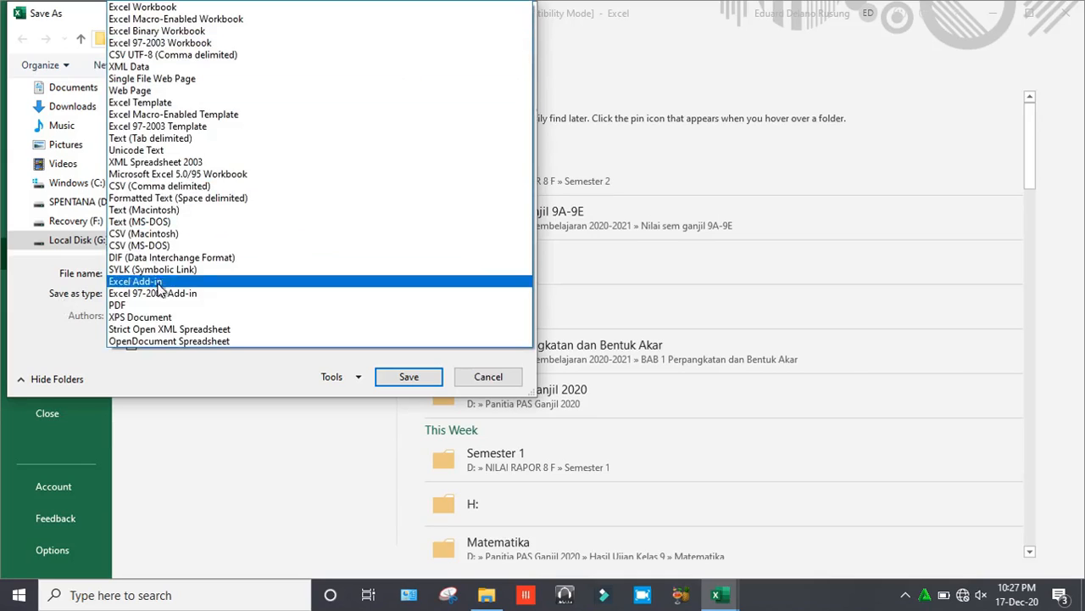
left_click(126, 305)
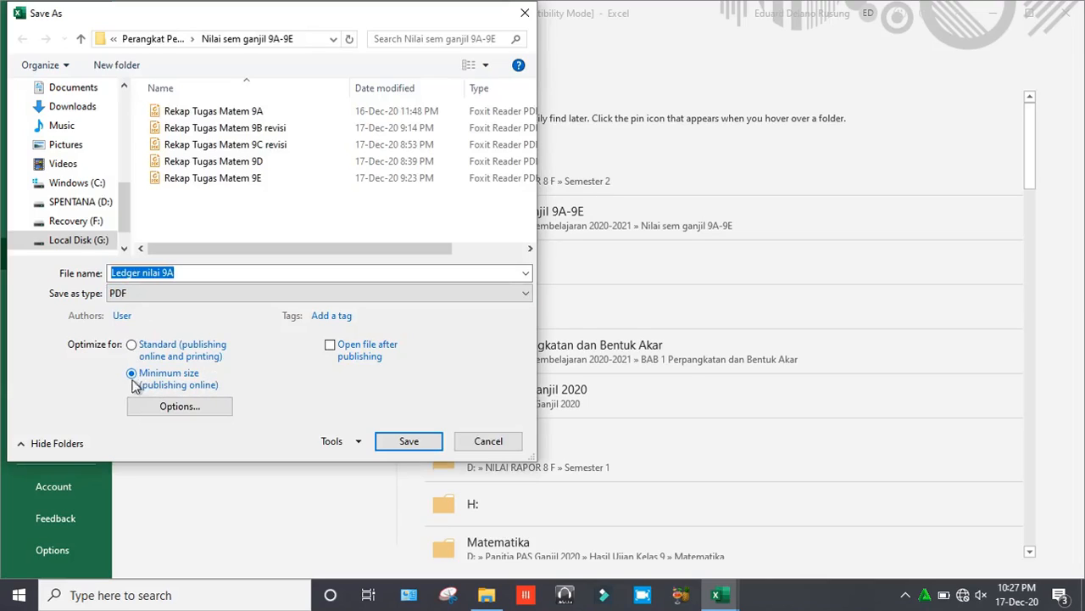
left_click(331, 353)
left_click(408, 440)
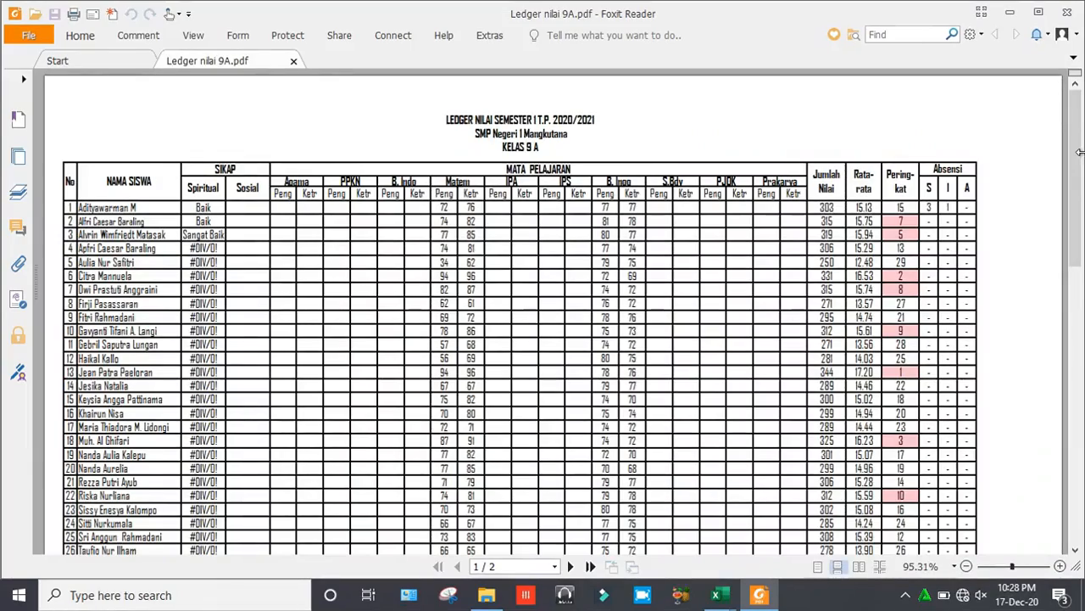
left_click_drag(1079, 151, 1076, 127)
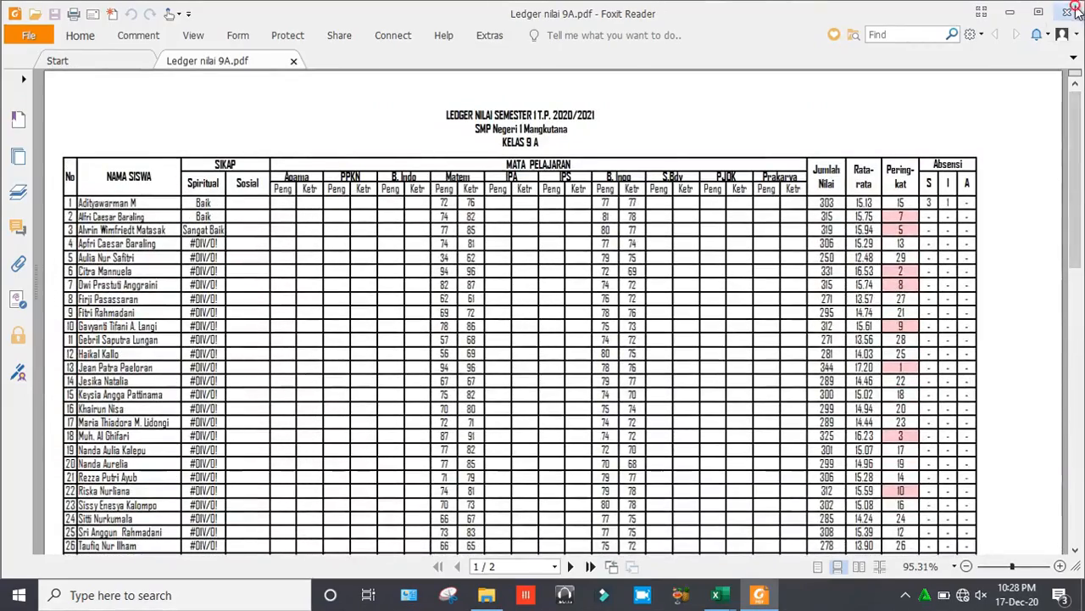
left_click(716, 594)
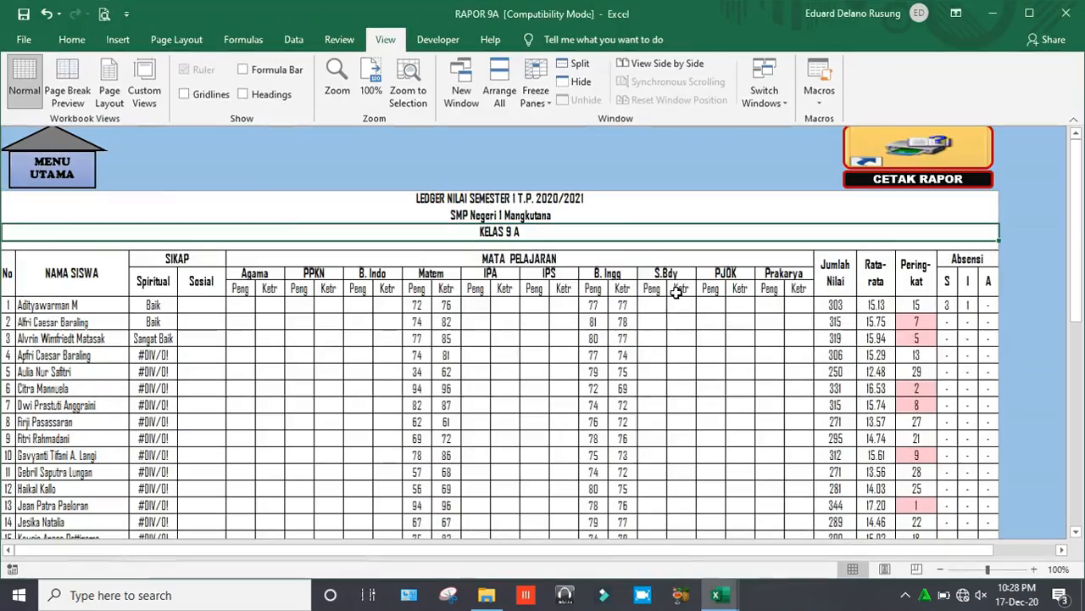
Switch to File Explorer, locate the Ledger nilai 9A PDF on G: in Perangkat Pembelajaran 2020-2021 > Nilai sem ganjil 9A-9E, and return to the workbook
left_click(488, 594)
left_click(553, 458)
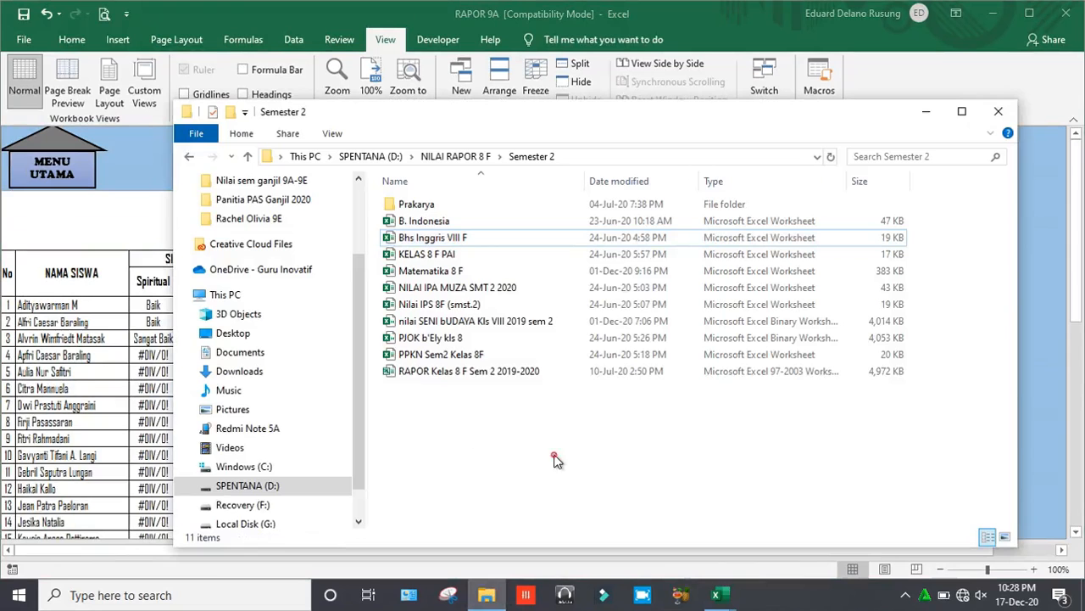
left_click(257, 525)
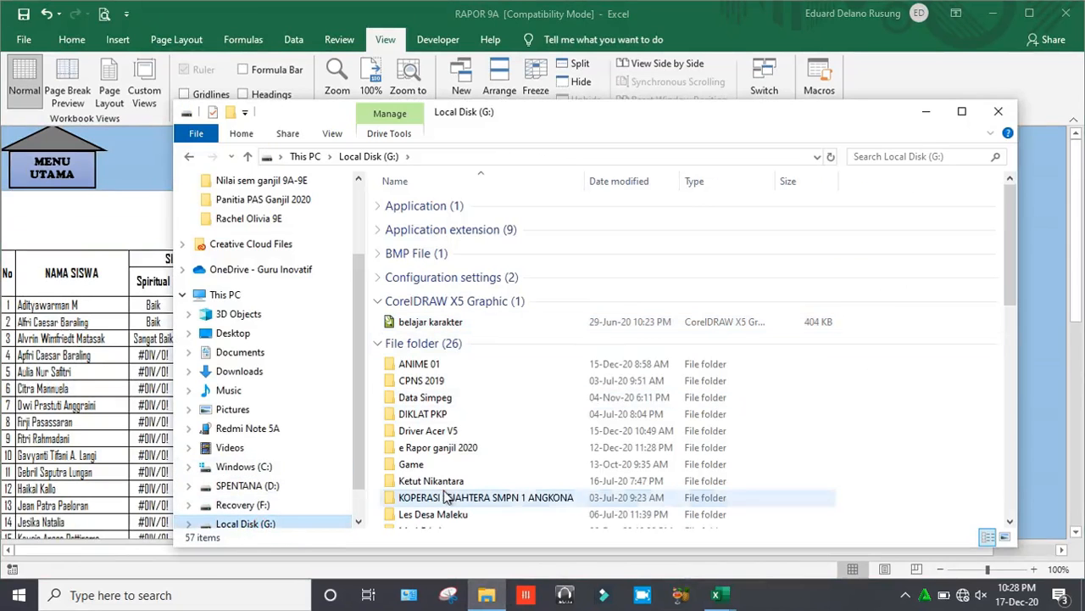
left_click(445, 495)
key("Down")
key("Down")
key("Down")
key("Down")
key("Down")
key("Down")
key("Down")
key("Down")
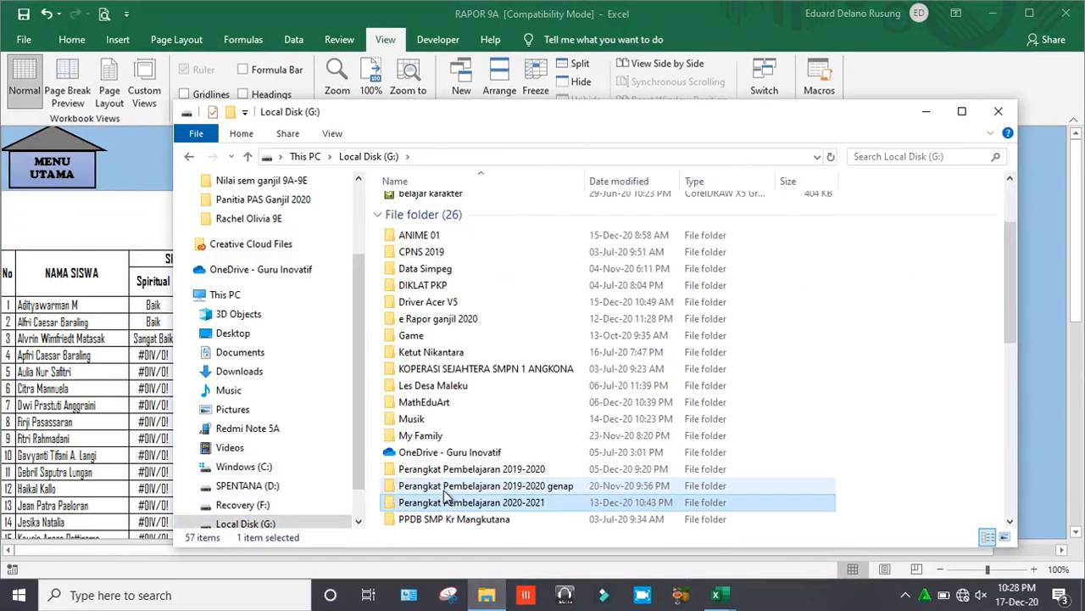
key("Return")
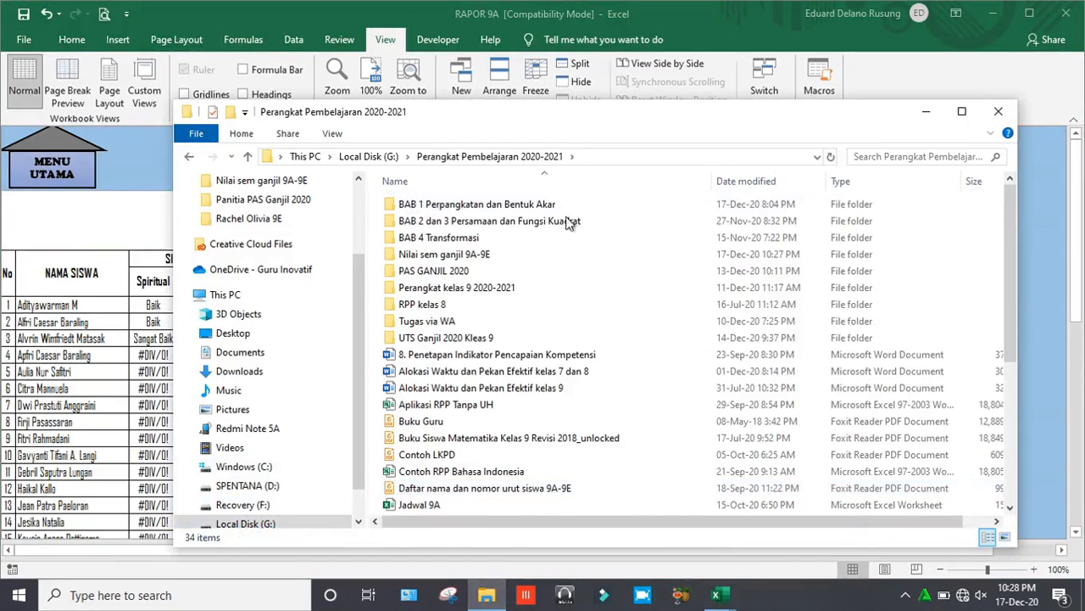
double_click(481, 256)
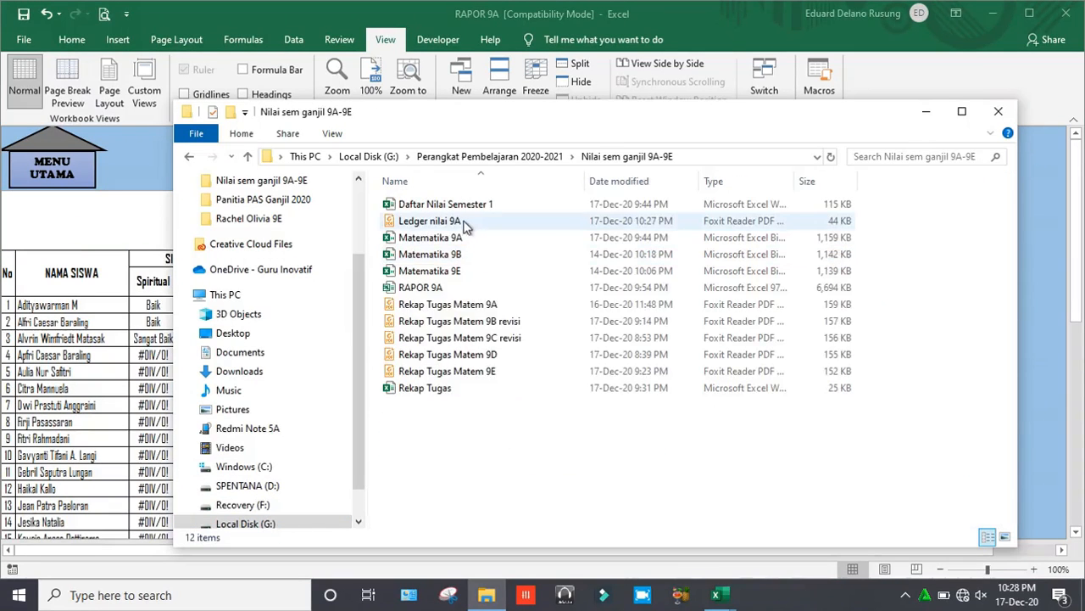
left_click(436, 222)
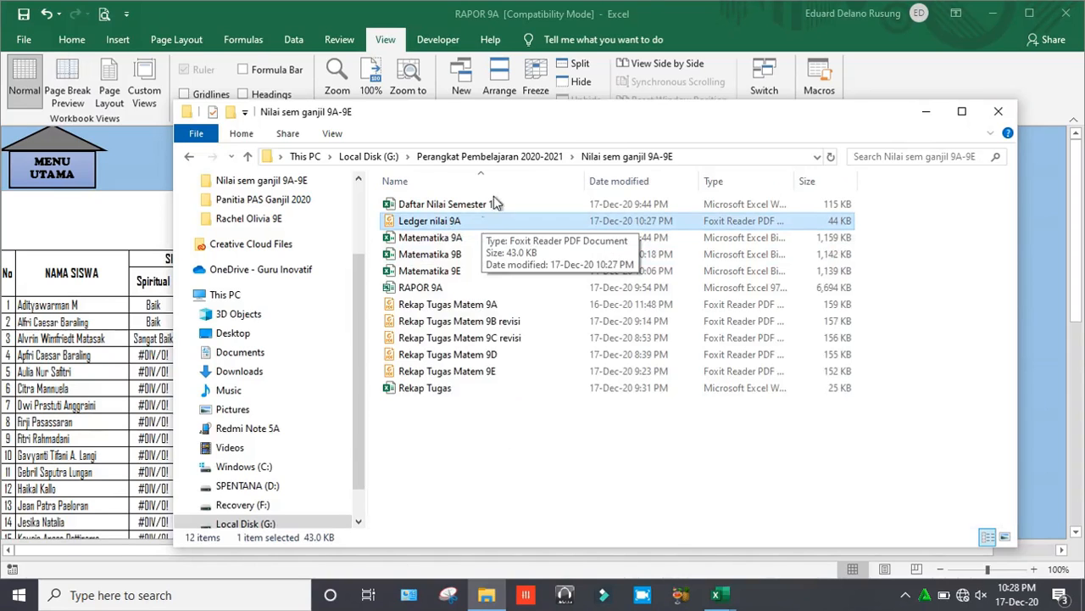
left_click(647, 4)
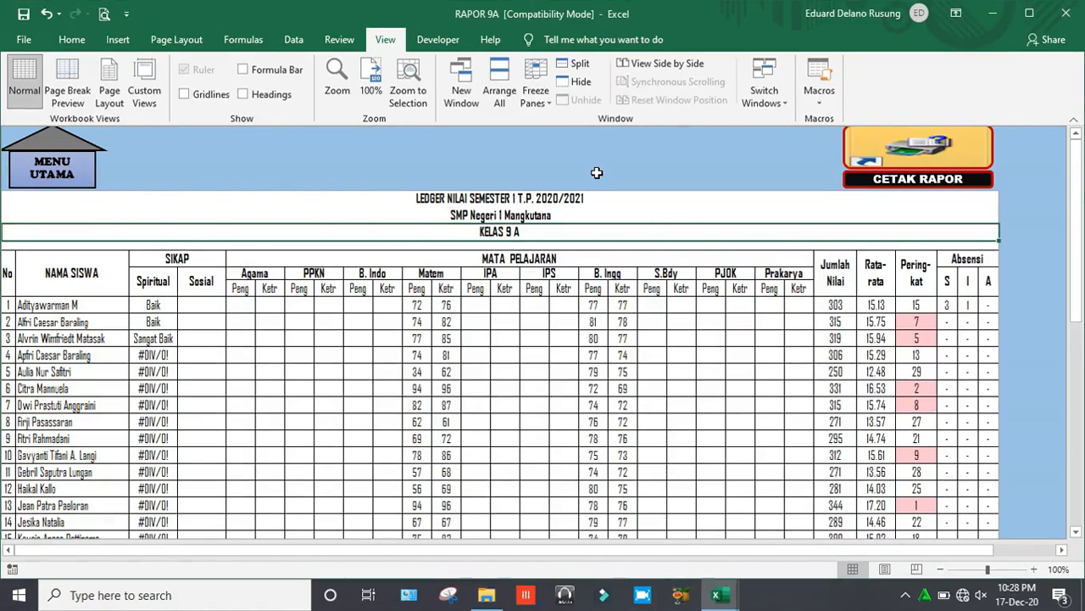
Open the odd-semester (SEMESTER GANJIL) report card from the ledger's CETAK RAPOR menu
left_click(918, 161)
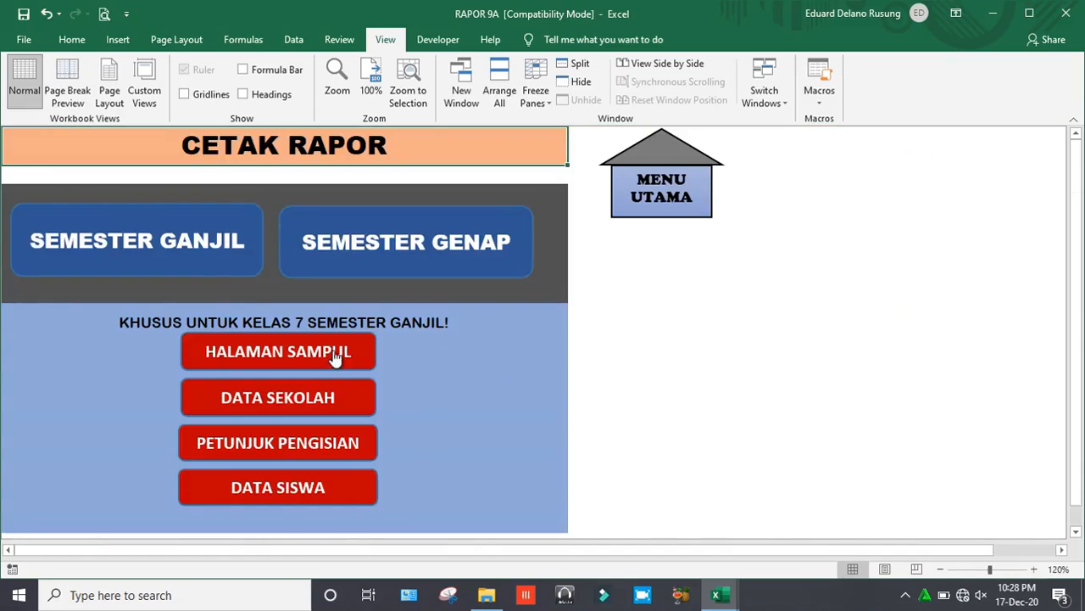
left_click(197, 261)
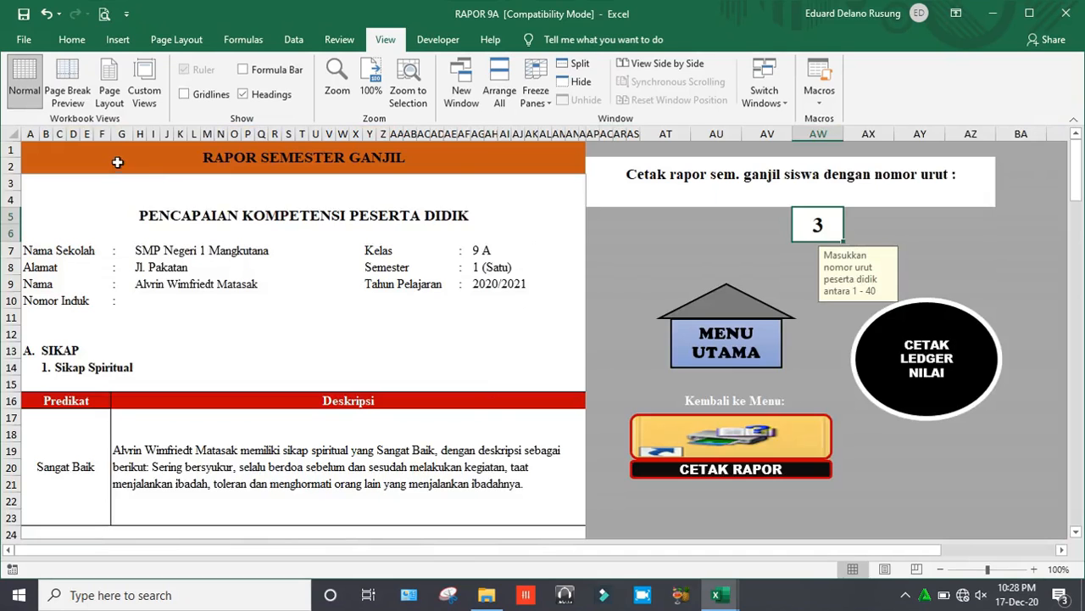
left_click(73, 41)
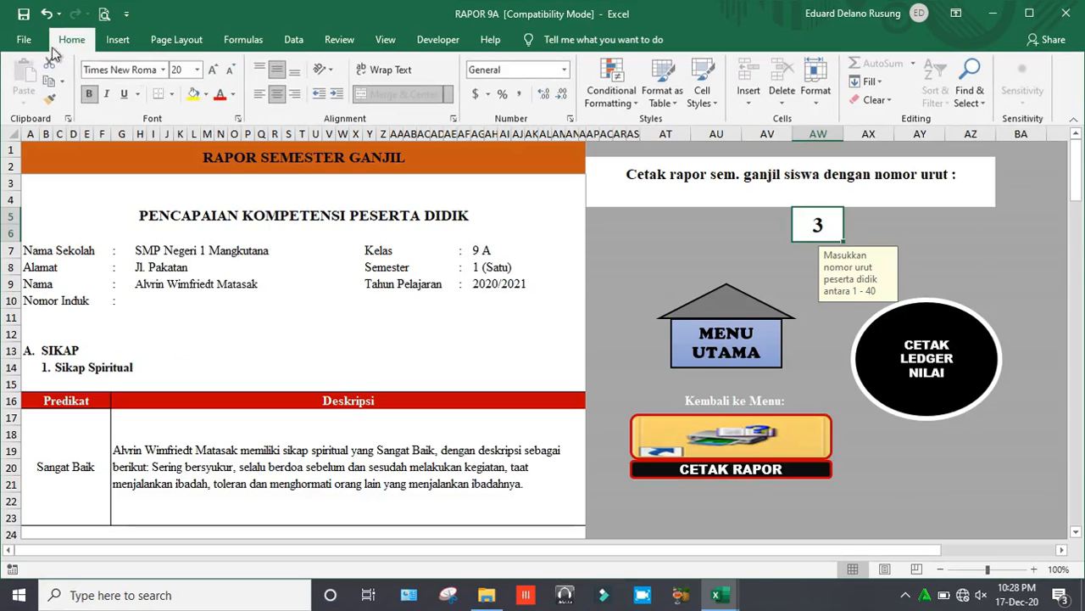
left_click(25, 41)
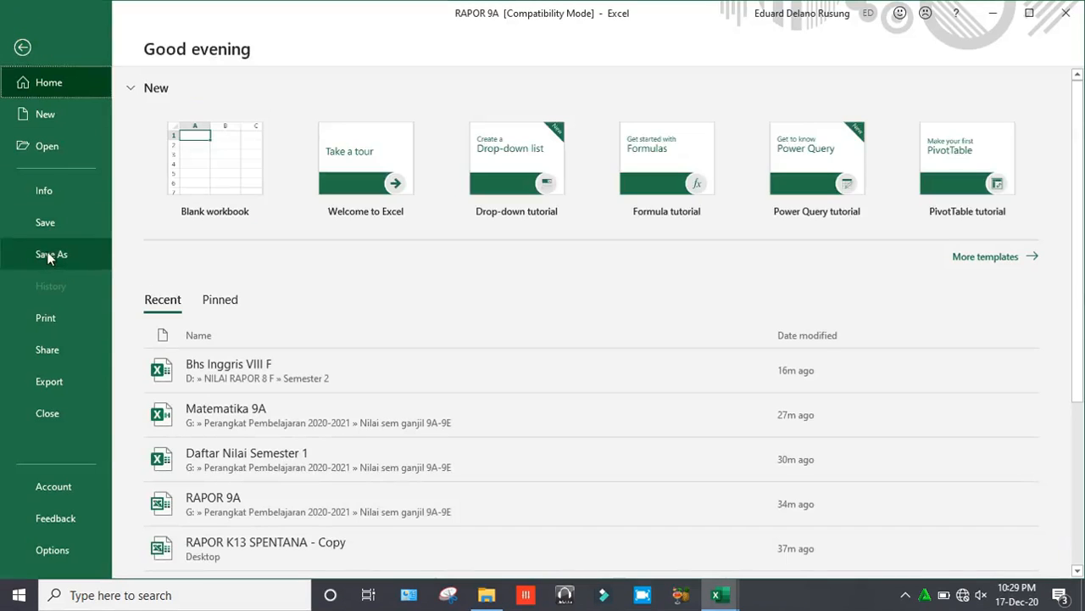
left_click(47, 253)
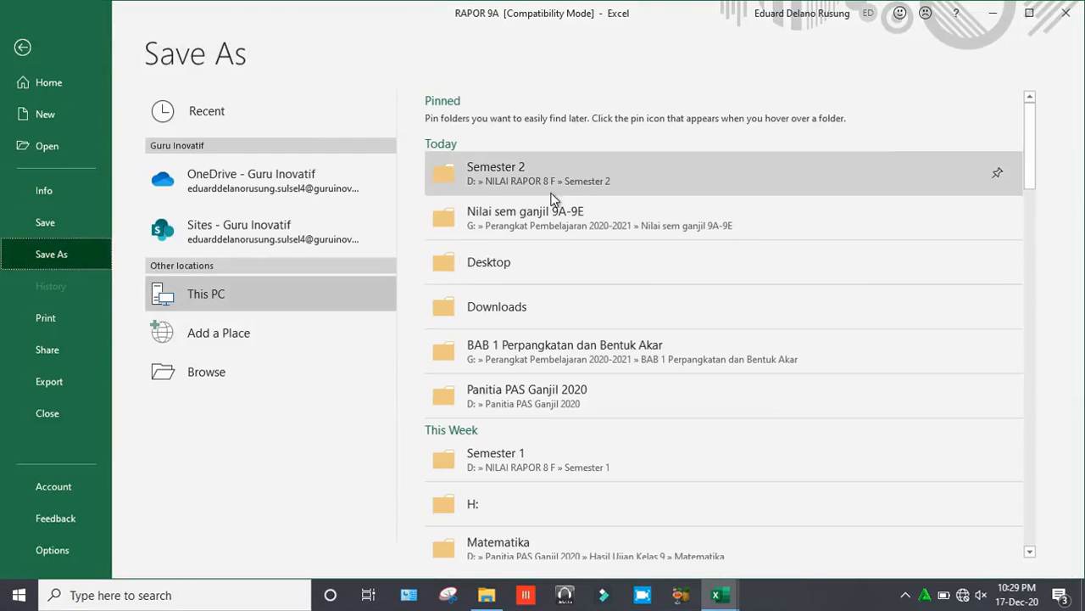
left_click(23, 47)
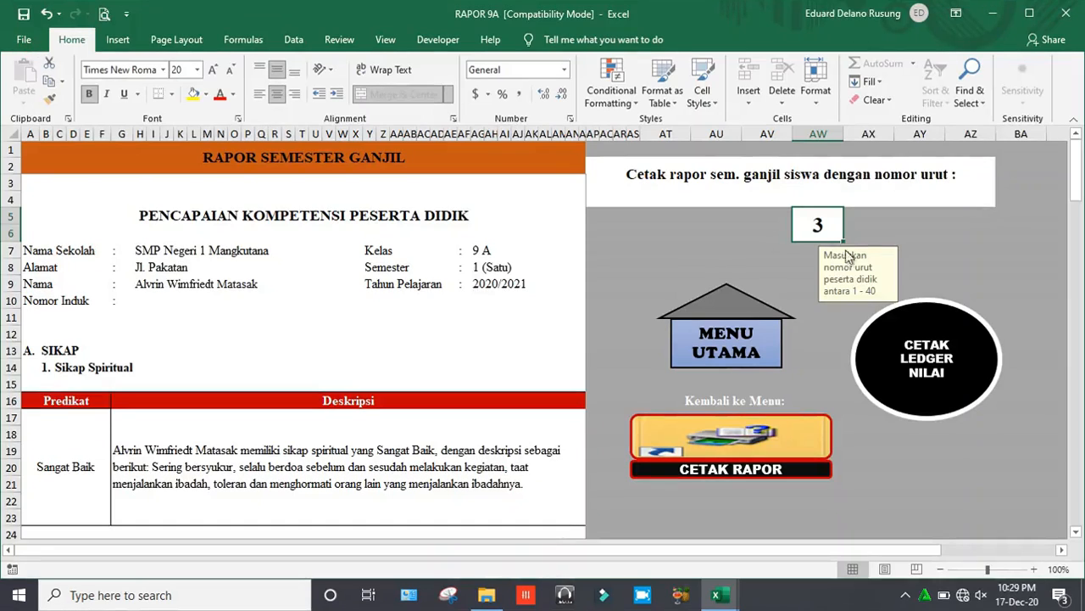
Show the report card of student number 1 and prepare a copy in Nilai sem ganjil 9A-9E named "RAPOR" plus the student's name
type("1")
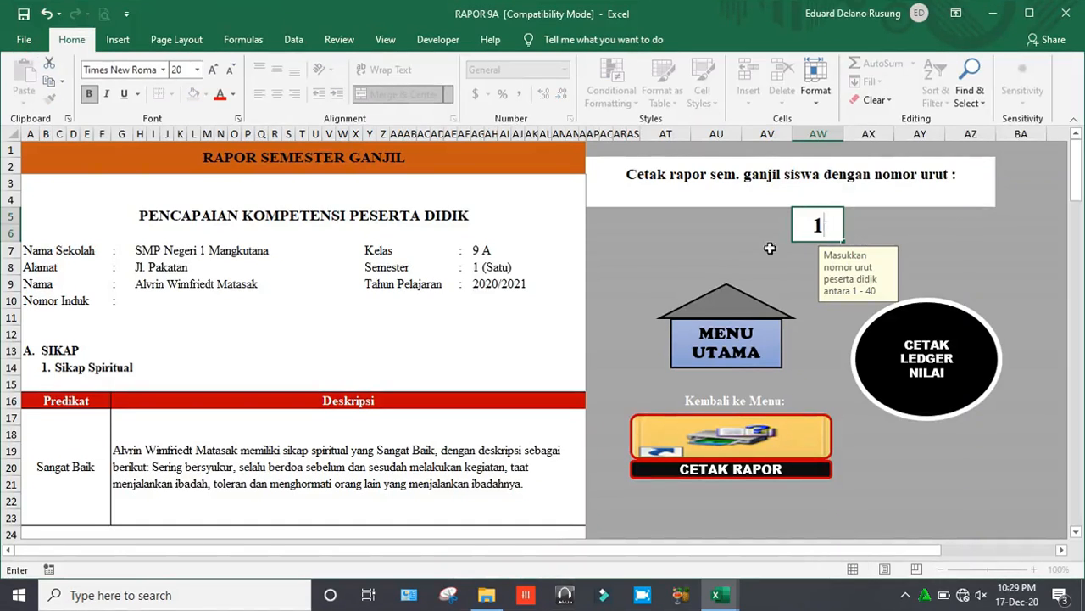
key("Return")
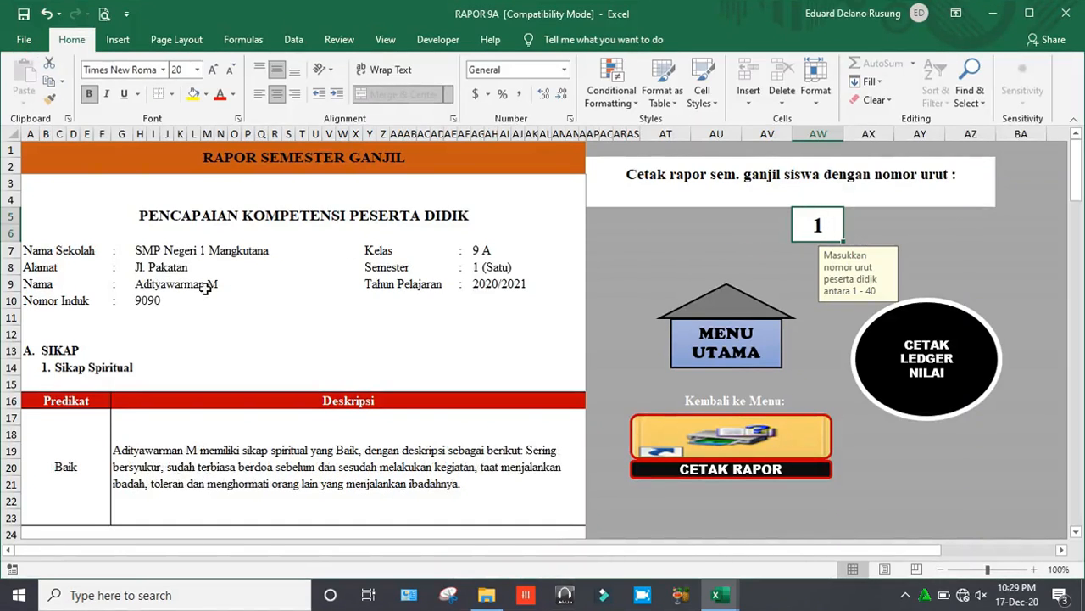
left_click(23, 39)
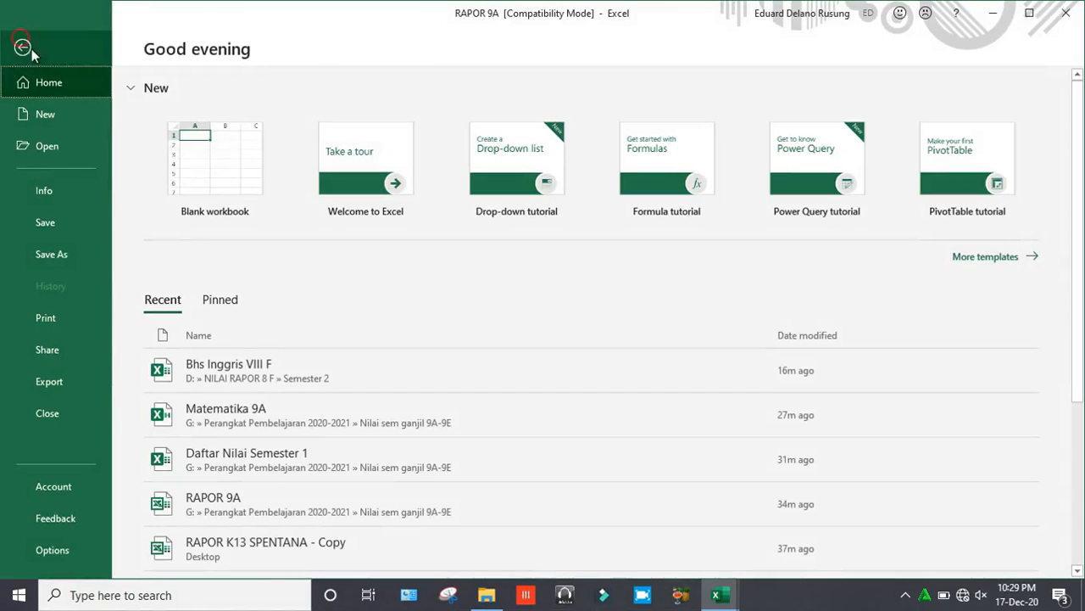
left_click(49, 253)
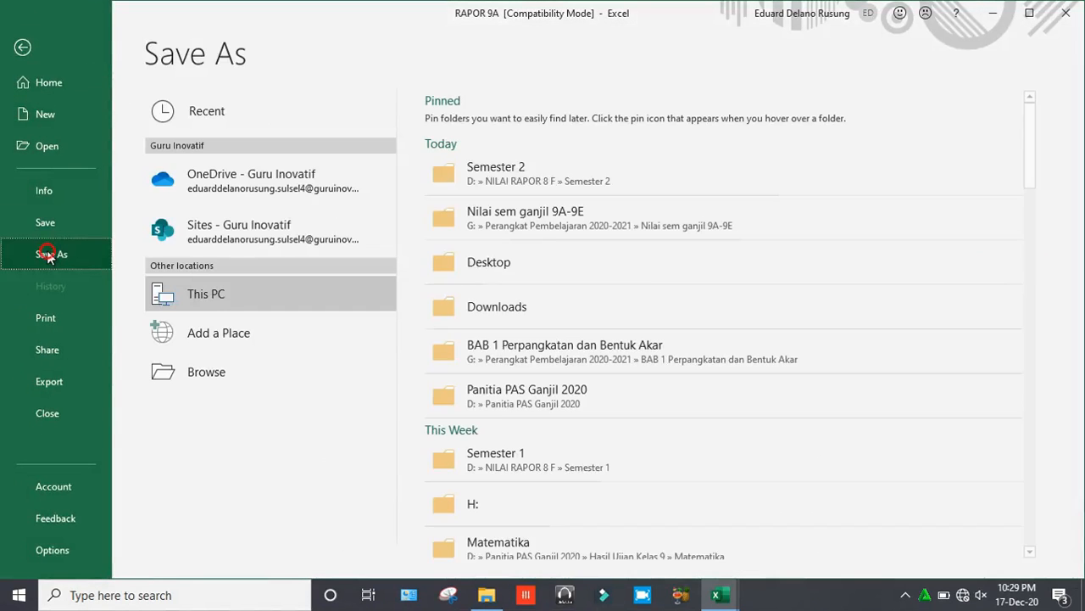
left_click(492, 220)
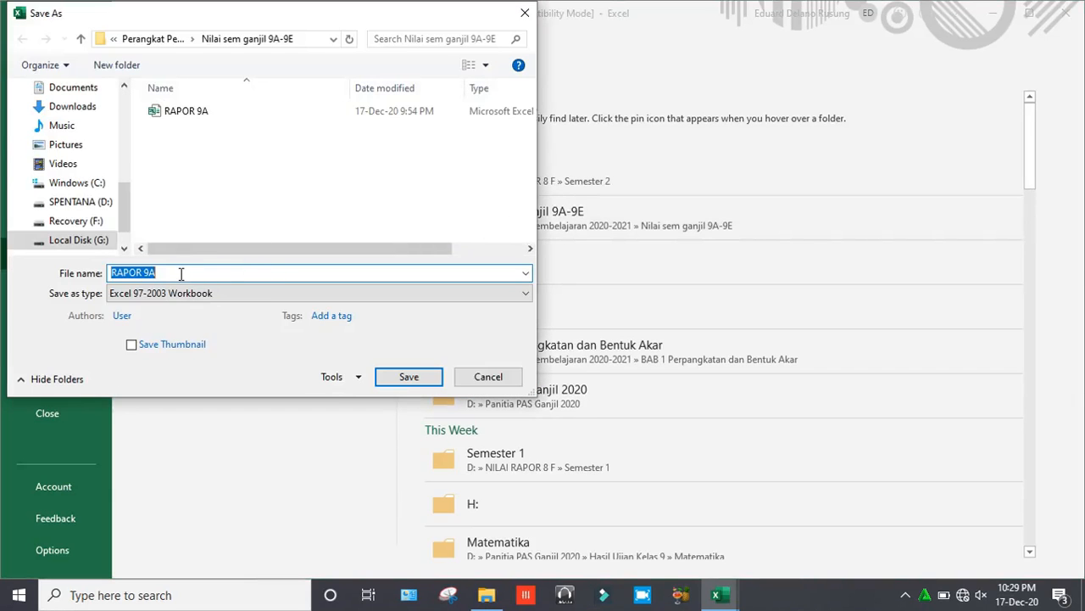
left_click(179, 273)
key("BackSpace")
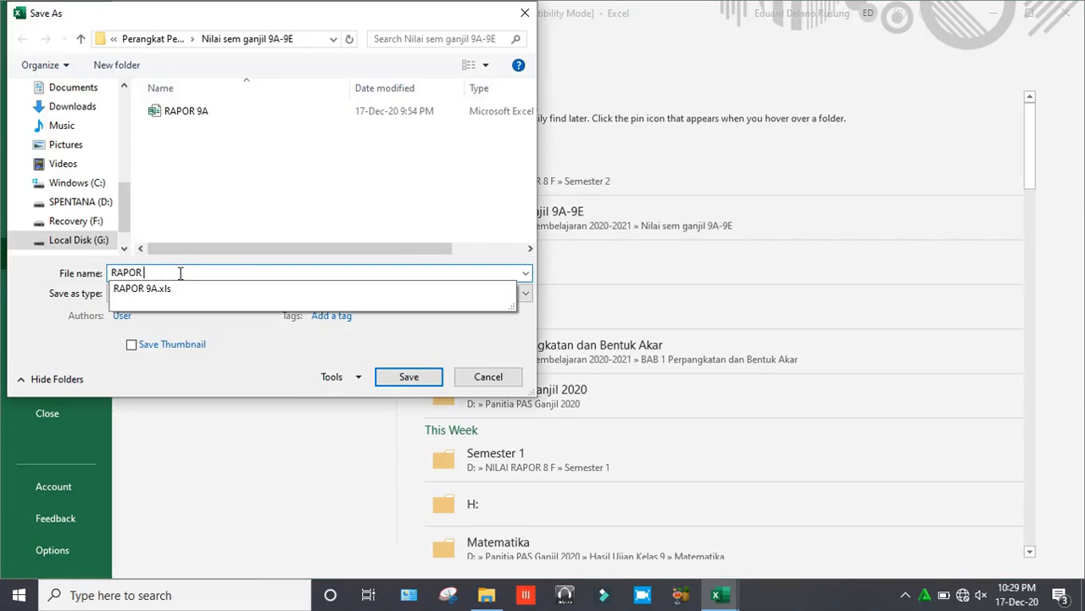
type("Adityawarman")
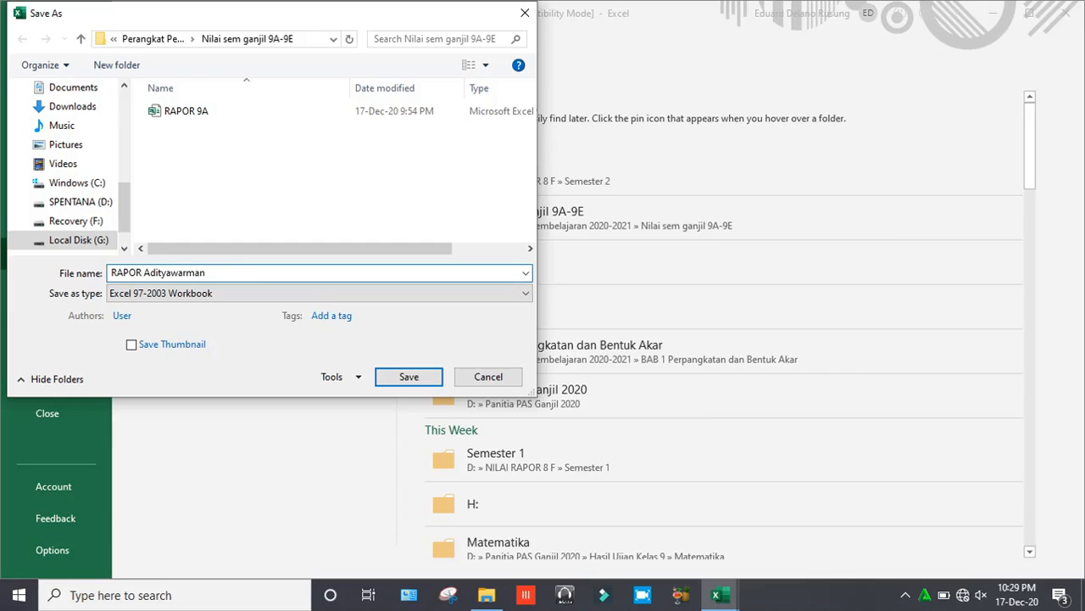
Save the student's report card in PDF format, look over the published file and close it to return to the workbook
left_click(230, 295)
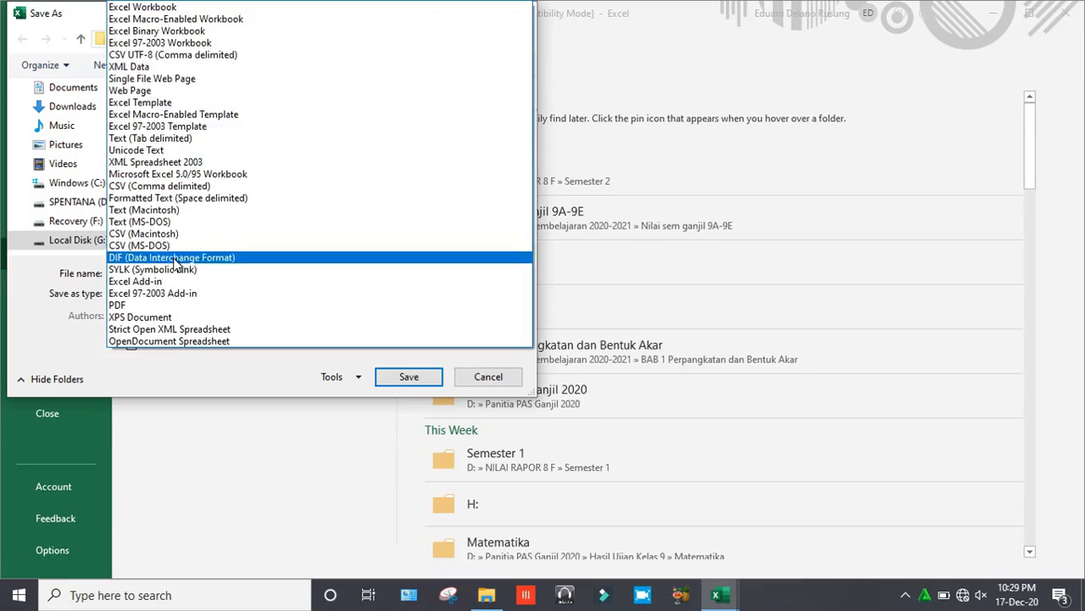
left_click(157, 307)
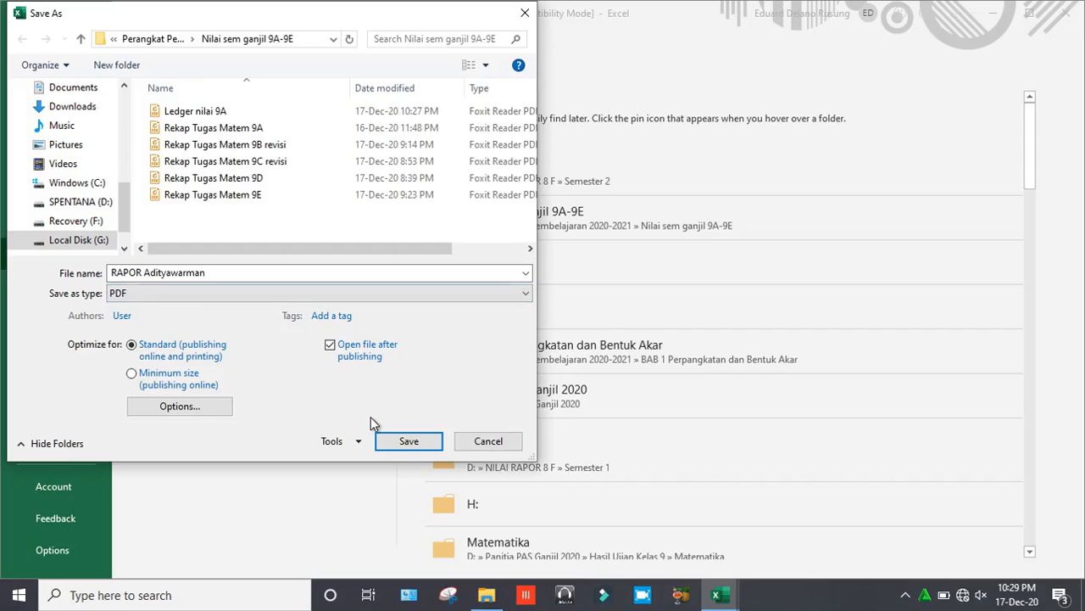
left_click(407, 443)
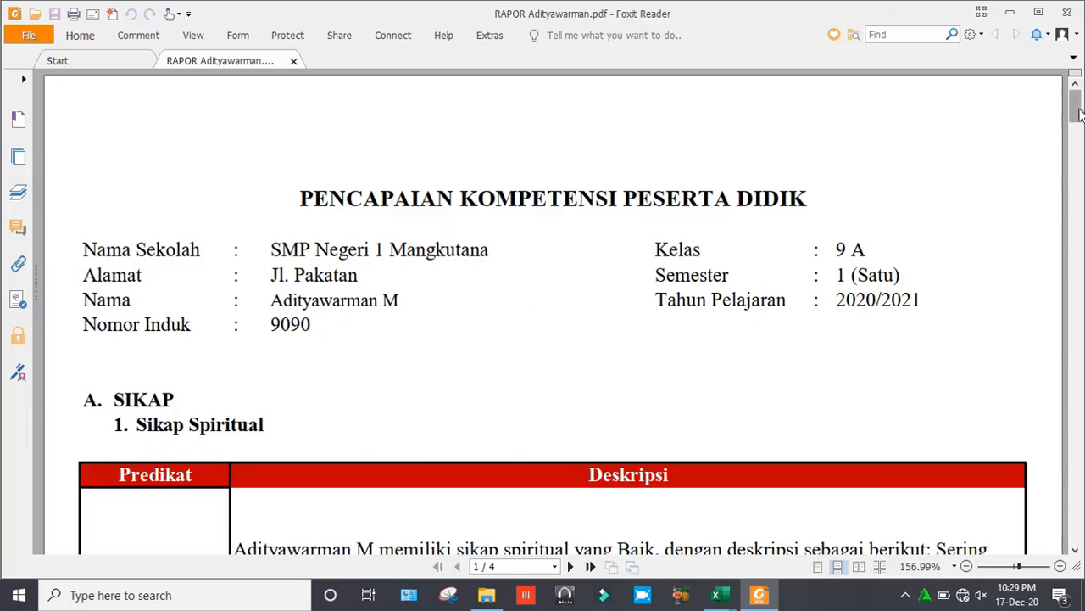
left_click_drag(1075, 110, 1080, 195)
left_click_drag(1074, 246, 1081, 13)
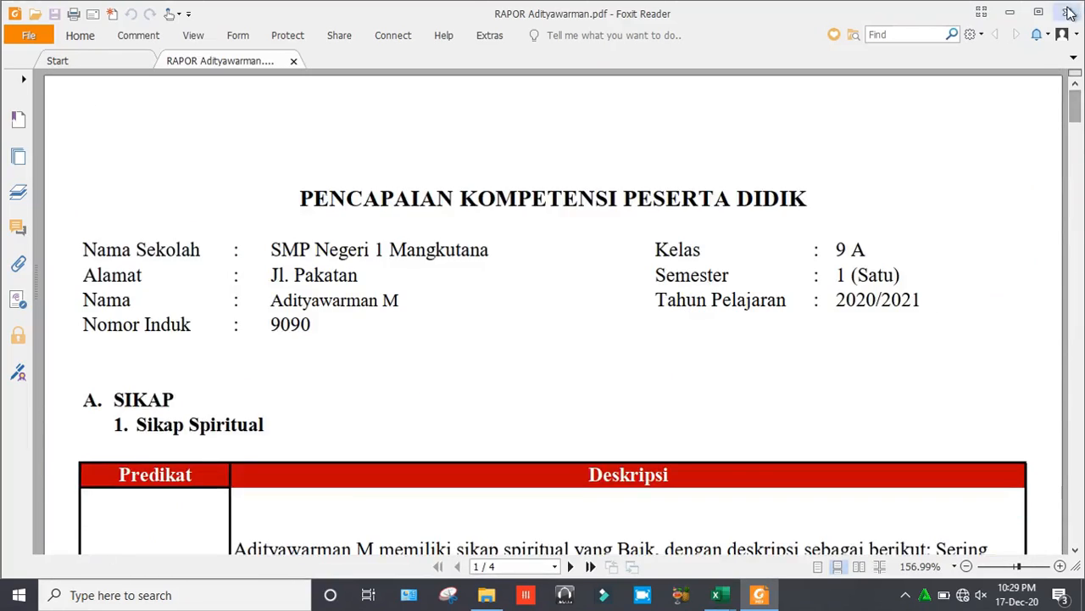
left_click(1066, 12)
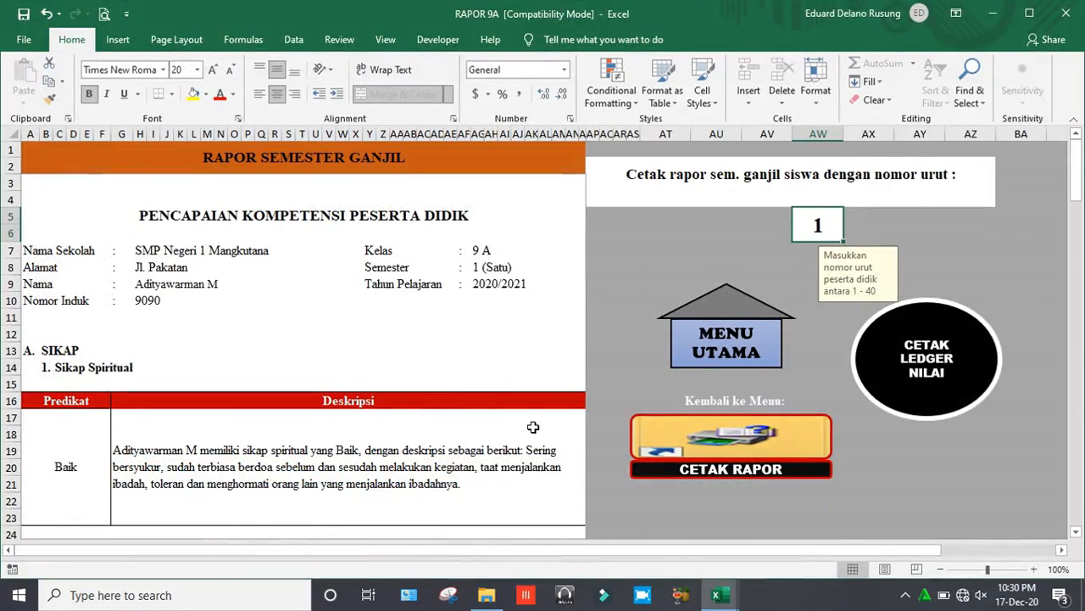